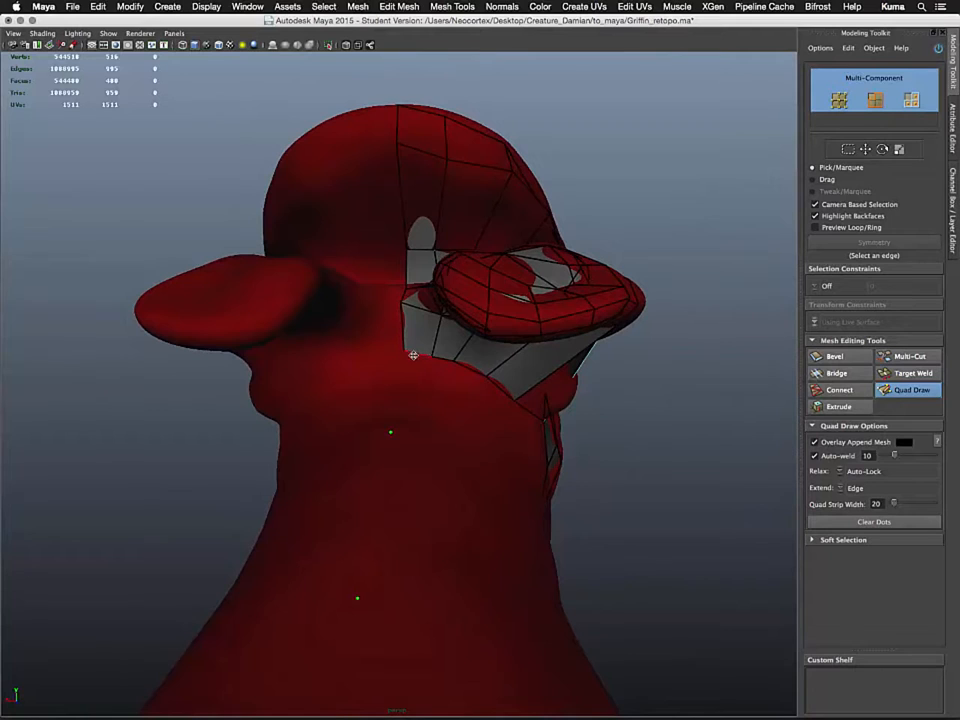
- Reposition the retopology mesh's lower border vertices behind the ears at the back of the neck with Quad Draw
left_click_drag(402, 363, 427, 376)
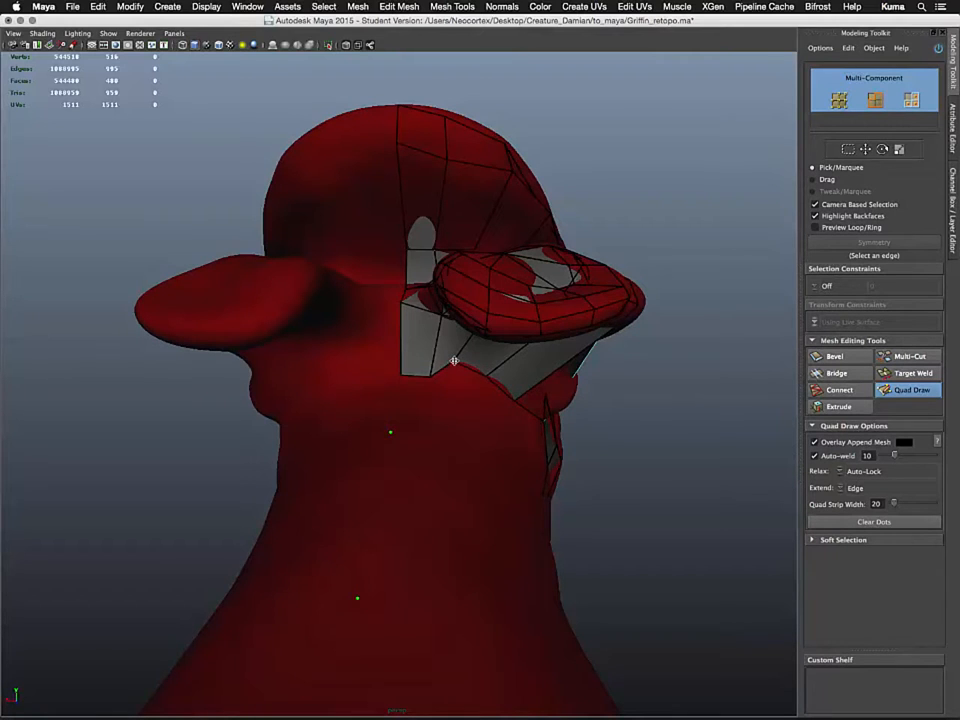
mouse_move(454, 361)
left_mouse_down()
mouse_move(459, 382)
mouse_move(408, 372)
mouse_move(401, 386)
mouse_move(431, 396)
mouse_move(391, 400)
mouse_move(362, 360)
mouse_move(394, 354)
mouse_move(465, 469)
mouse_move(414, 574)
mouse_move(437, 598)
mouse_move(400, 560)
mouse_move(330, 446)
mouse_move(303, 432)
left_mouse_up()
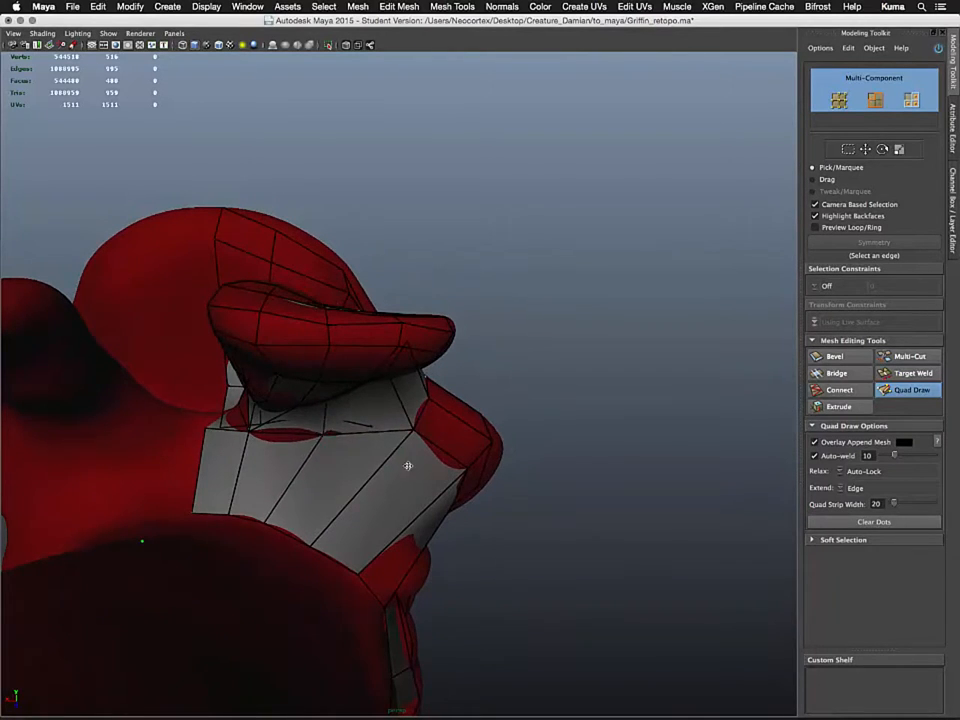
left_click_drag(407, 463, 379, 470, "alt")
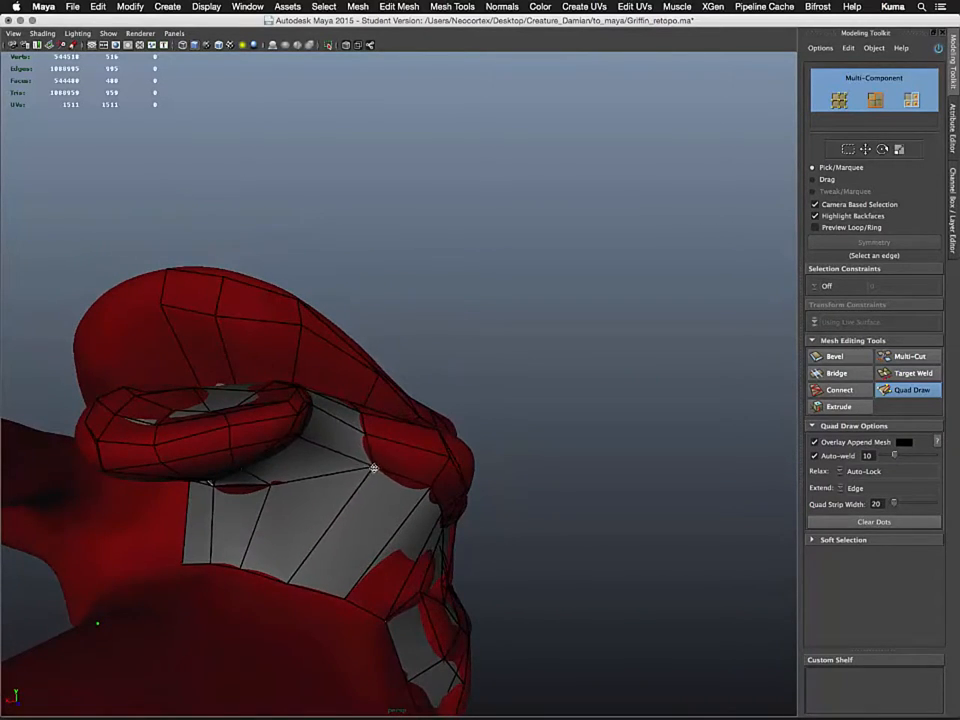
left_click_drag(354, 540, 403, 411, "alt")
- Leave Quad Draw and hide the body layer to isolate the head's retopology mesh
right_click(390, 370)
left_click(390, 342)
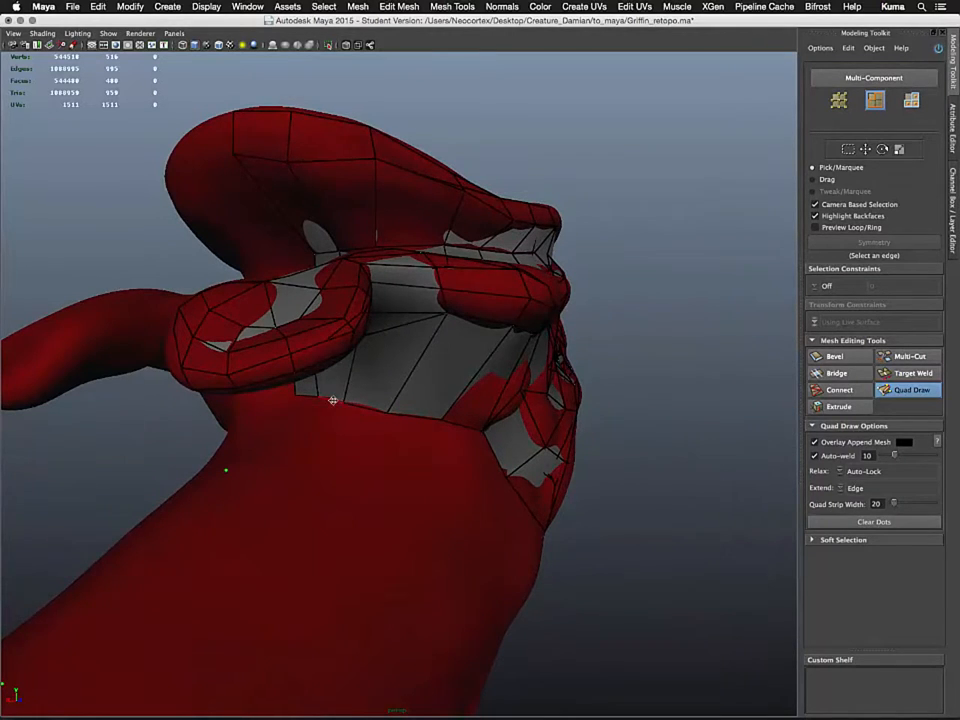
right_click(332, 396)
left_click(336, 361)
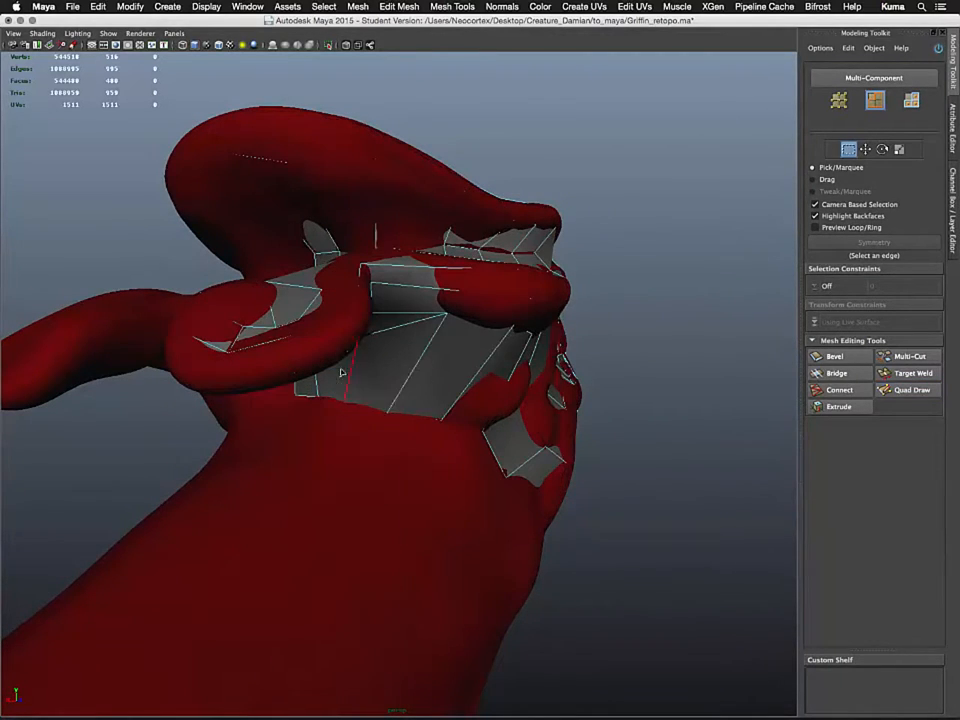
right_click(437, 402)
right_click(451, 364)
left_click(500, 350)
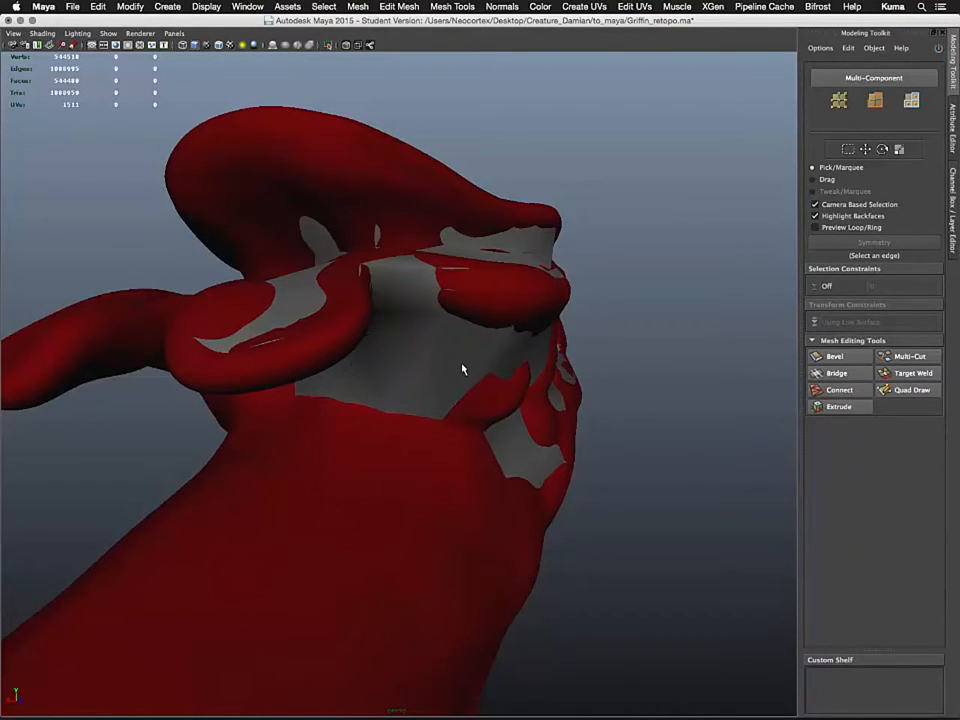
key("ctrl+a")
key("ctrl+a")
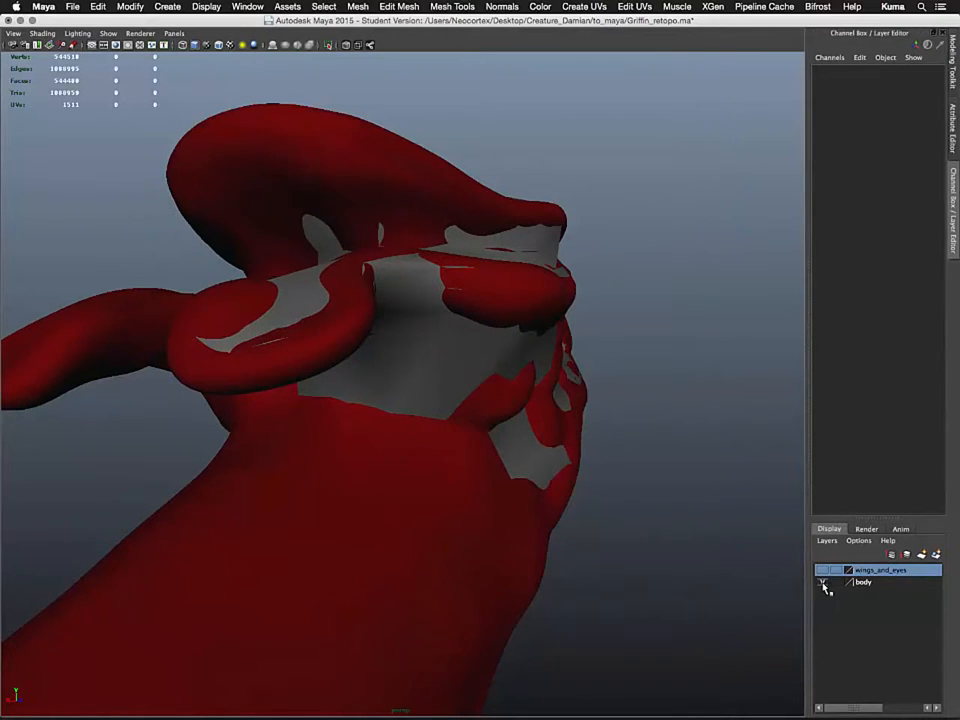
left_click(823, 582)
- Switch the head mesh to edge selection and select its open border edge loop
right_click(380, 373)
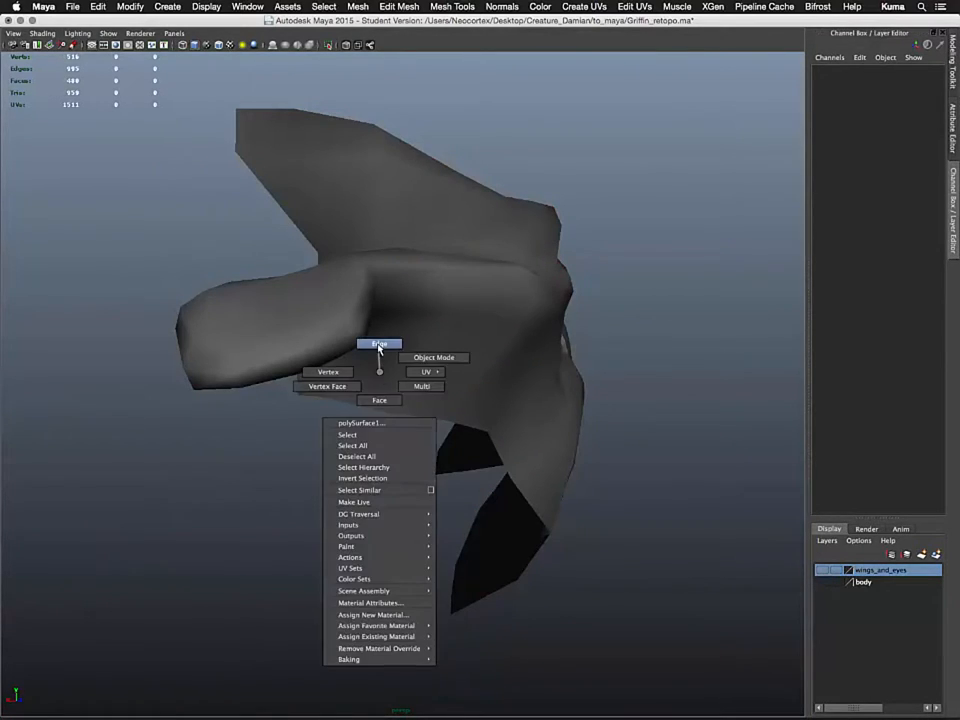
left_click(378, 345)
left_click(350, 402)
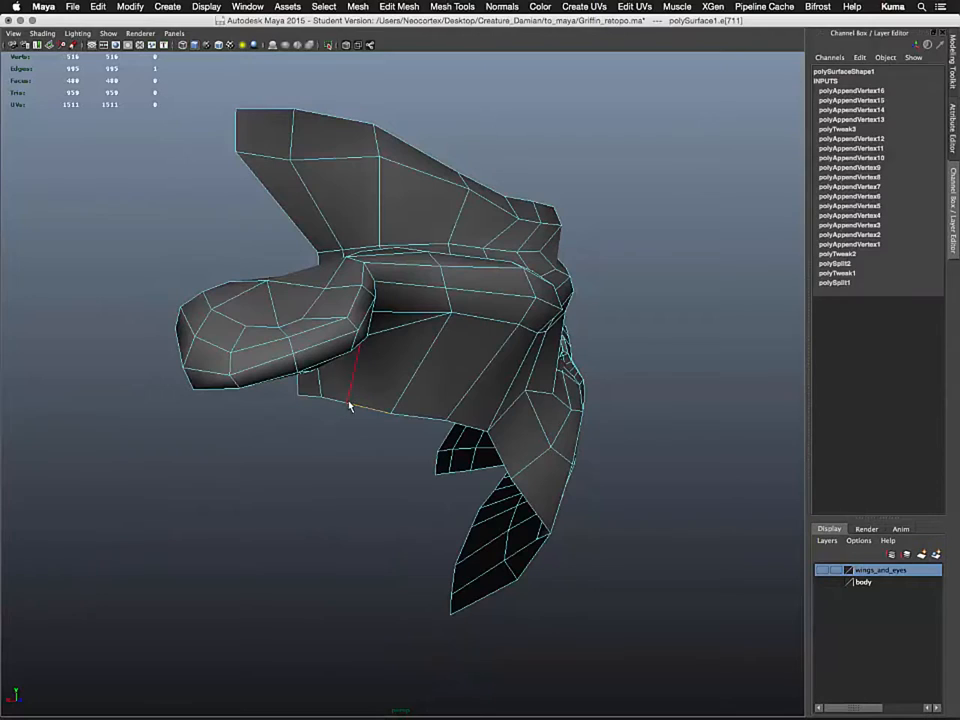
double_click(355, 410)
left_click_drag(362, 411, 171, 428, "alt")
double_click(491, 216, "shift")
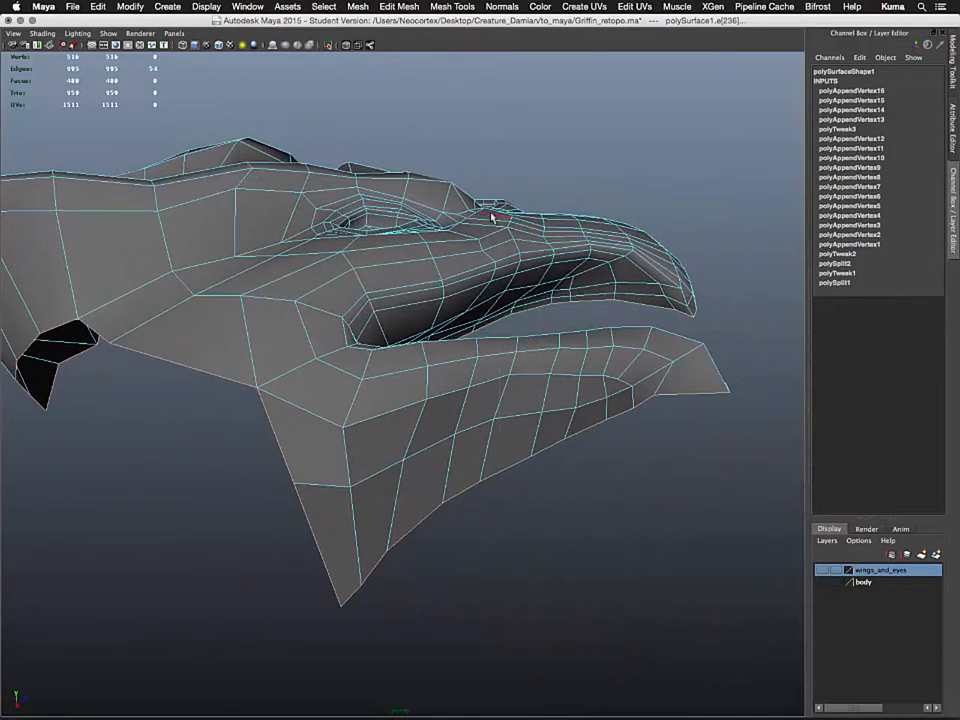
- Deselect the border edges along the jaw, beak and top of the head, keeping only the neck opening's edges selected
left_click_drag(504, 567, 350, 448, "ctrl")
left_click_drag(405, 611, 350, 556, "shift")
left_click_drag(579, 473, 485, 497, "alt")
left_click_drag(446, 429, 335, 268, "alt")
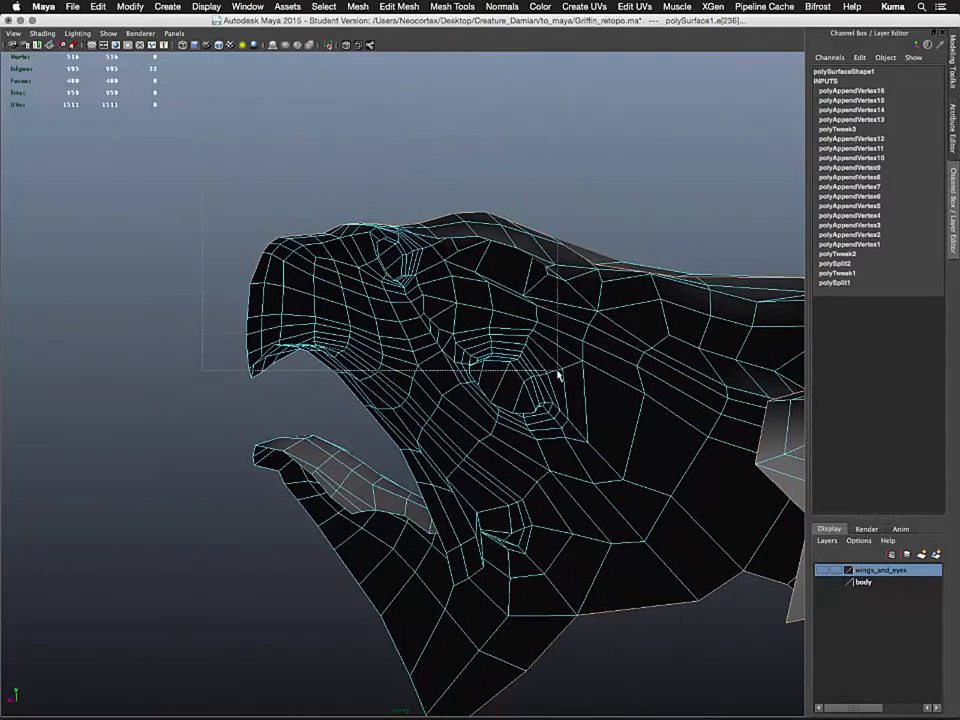
double_click(557, 375)
left_click_drag(557, 375, 297, 199, "alt")
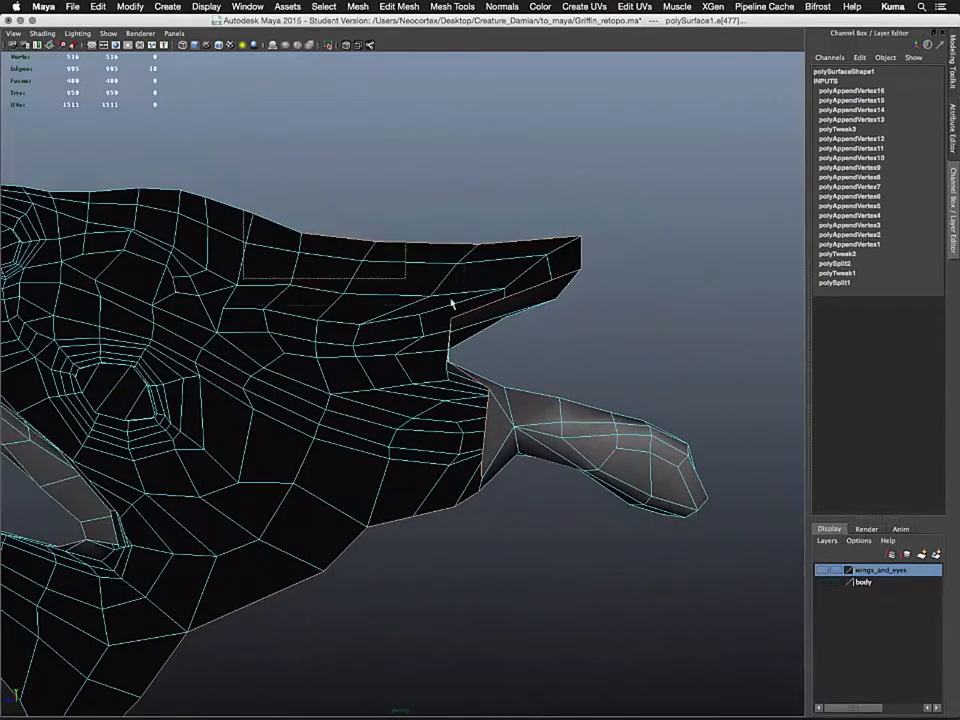
left_click_drag(450, 302, 379, 436)
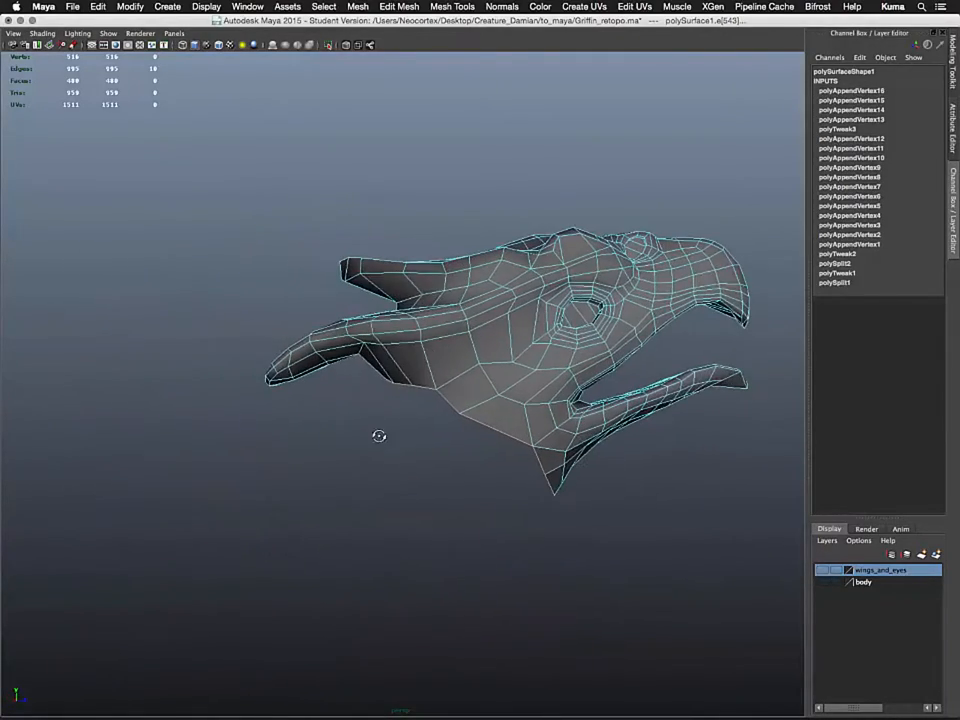
key("space")
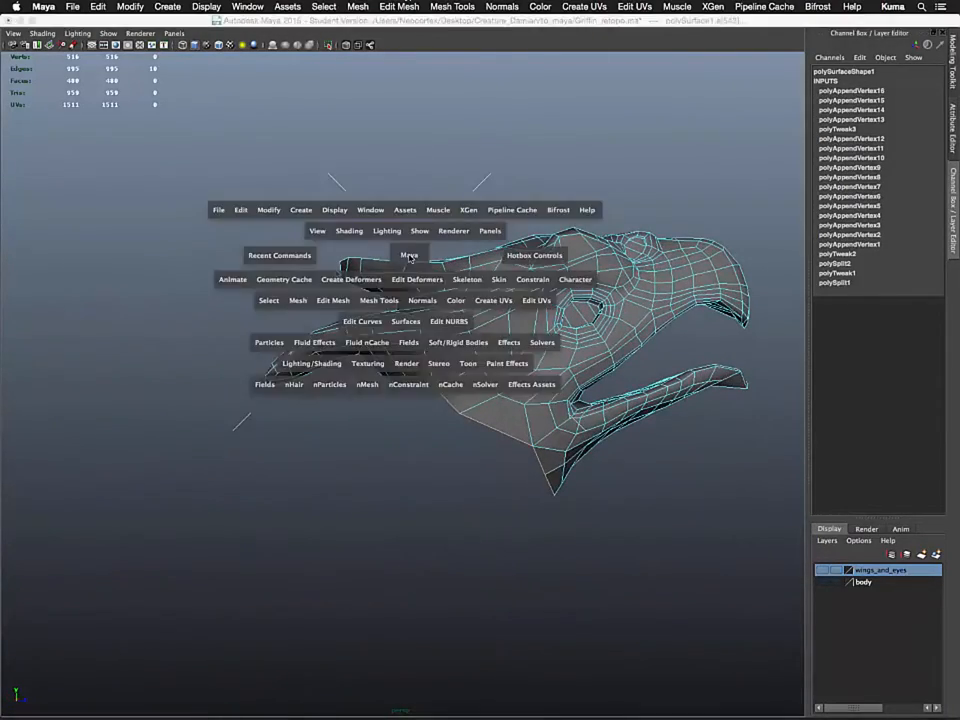
left_click_drag(332, 302, 339, 601)
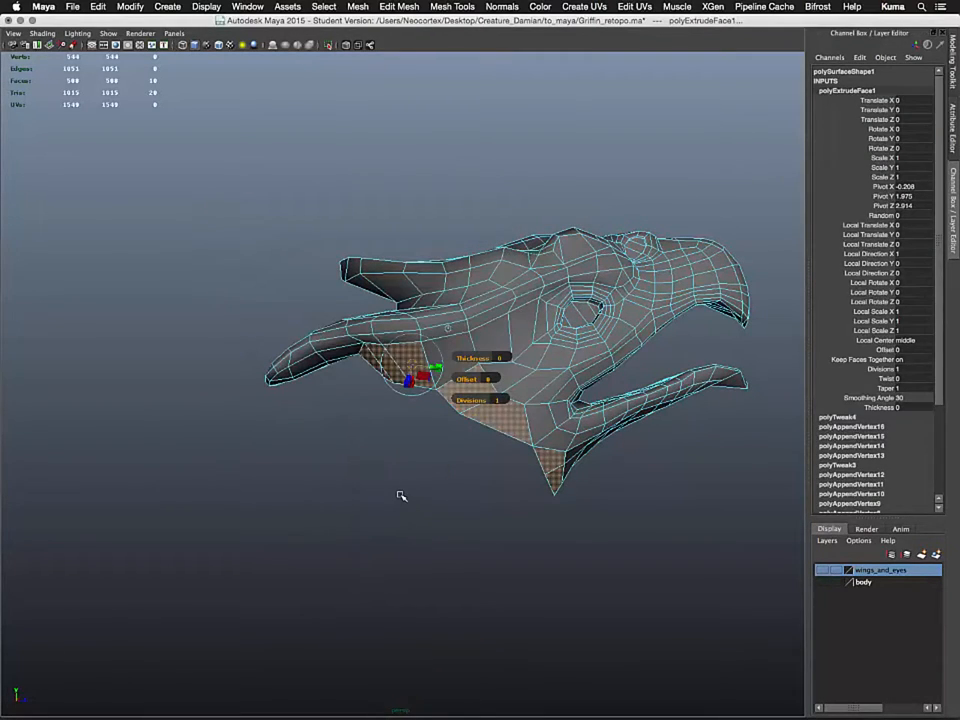
key("z")
- Extrude the selected border edges of the neck opening
key("space")
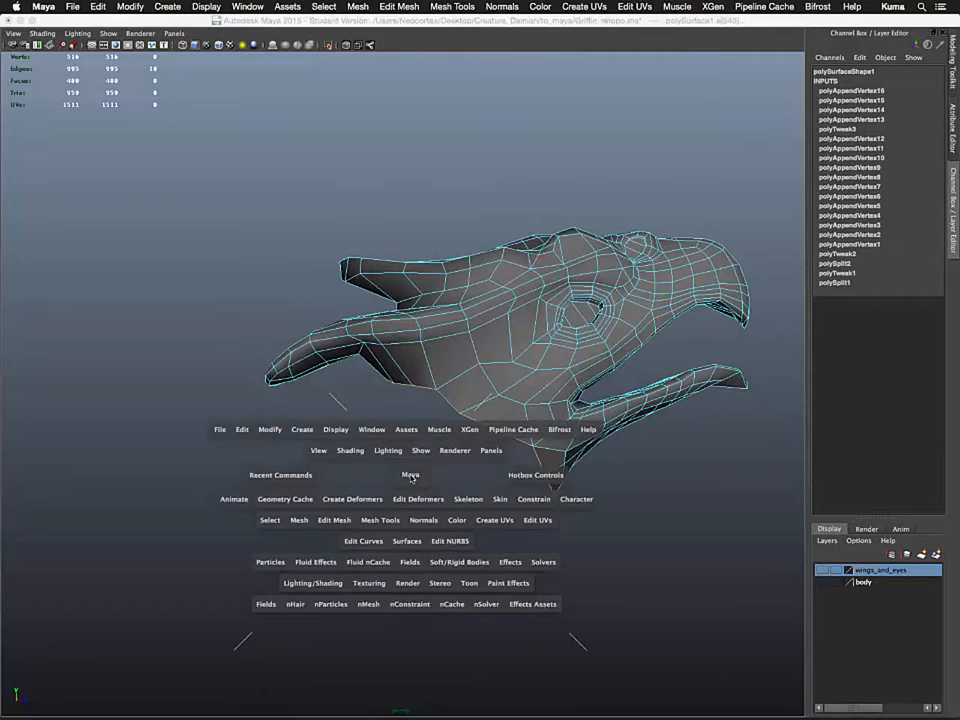
left_click_drag(319, 526, 345, 341)
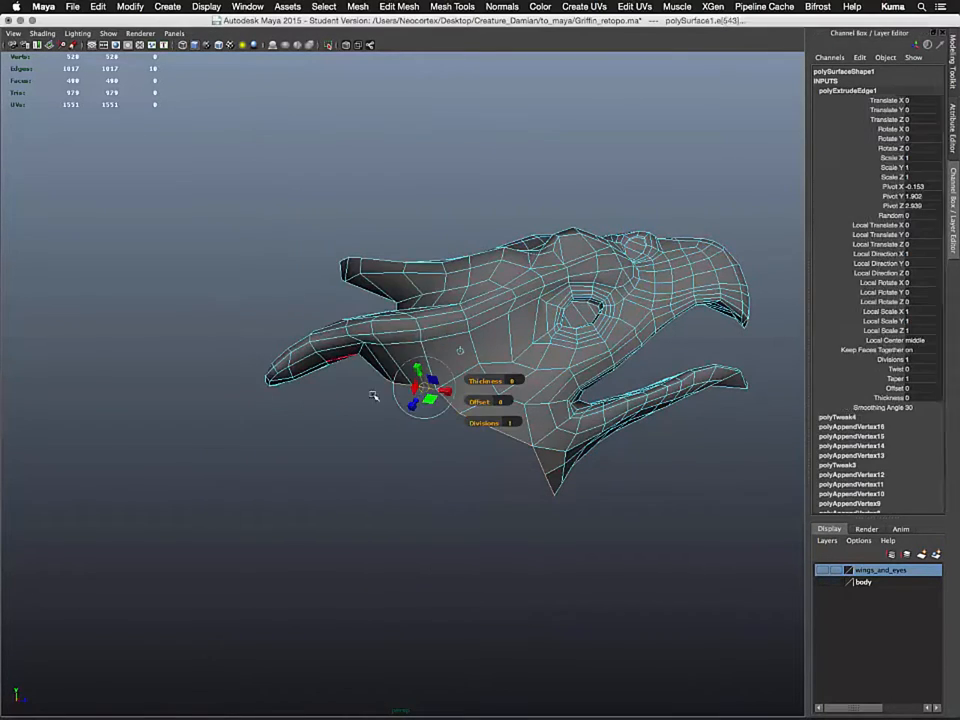
left_click_drag(416, 401, 414, 404)
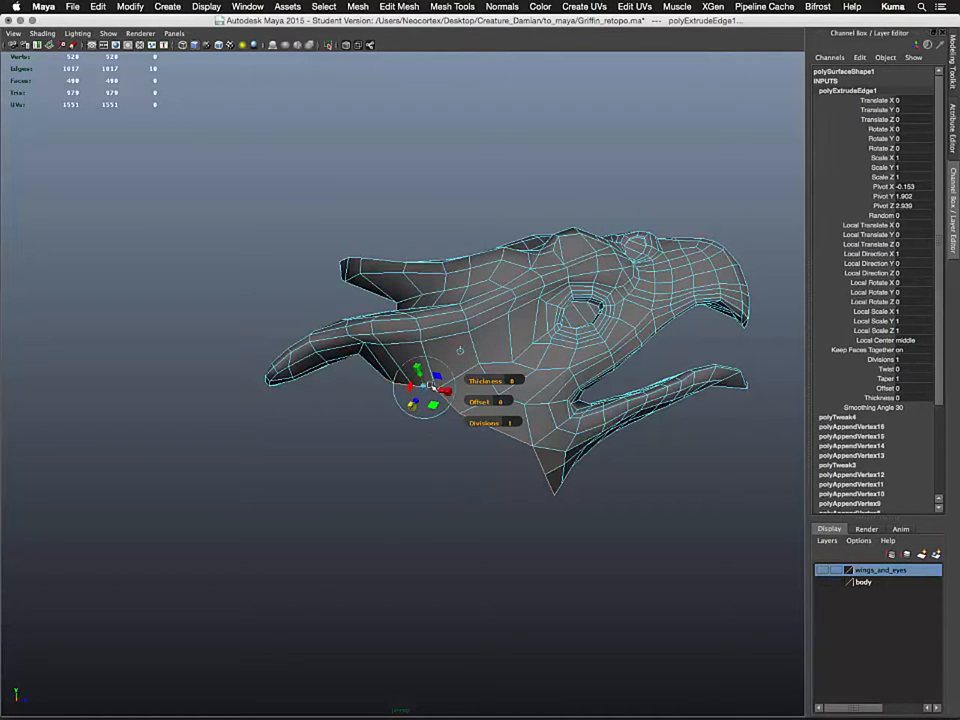
right_click_drag(430, 443, 543, 602, "alt")
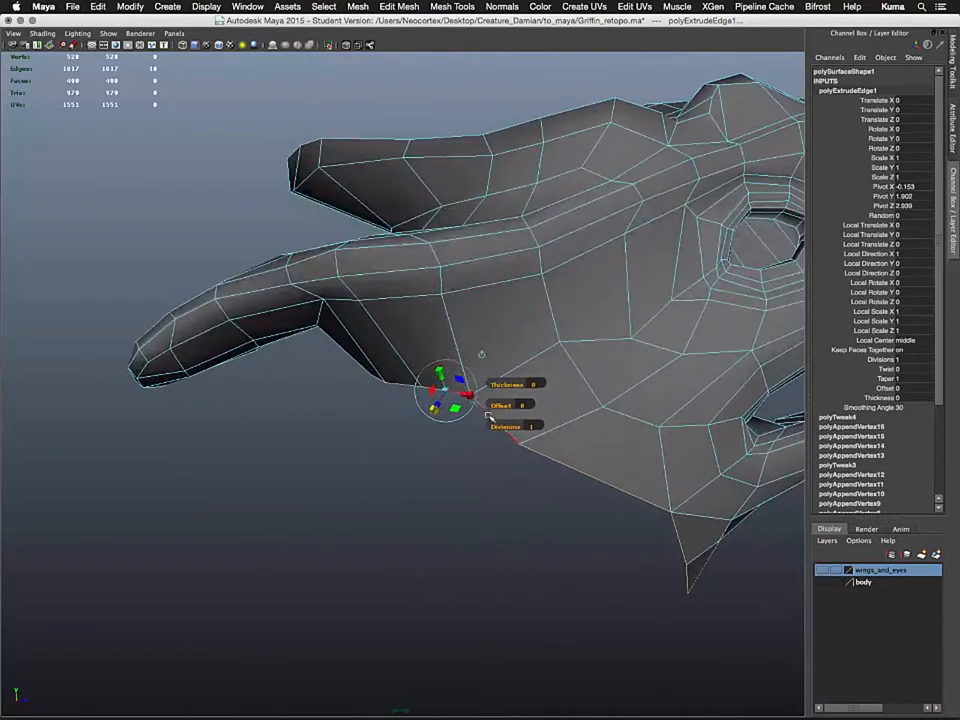
left_click_drag(463, 393, 463, 394)
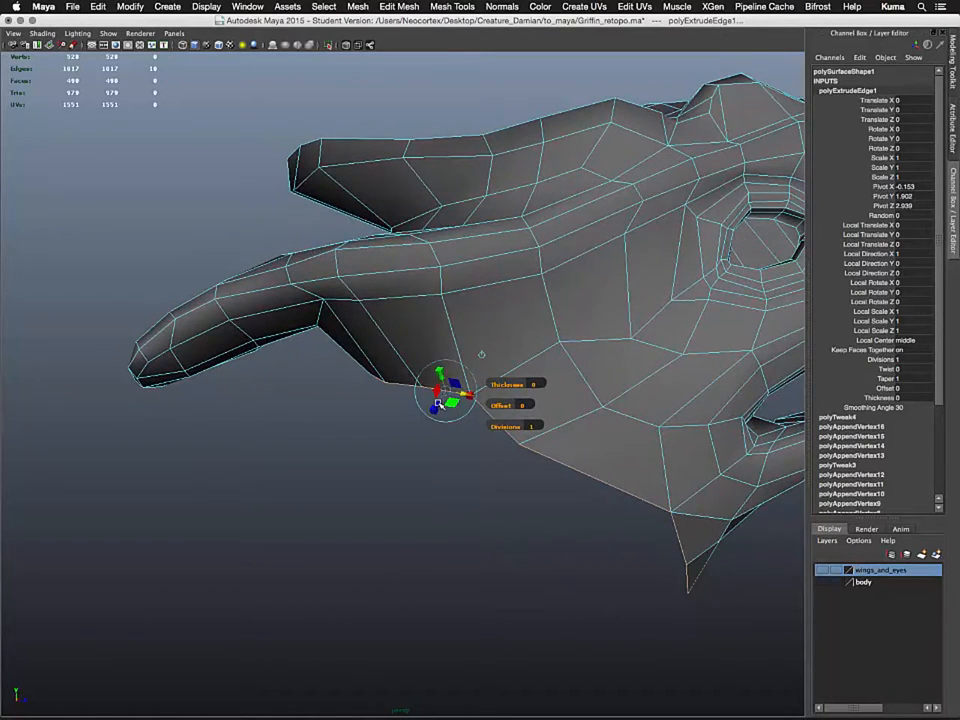
left_click_drag(438, 402, 383, 520)
key("super+z")
- Switch the extrusion manipulator to world axes and move the extruded edges down along the neck, about X -0.45, Y -1.04, Z -0.86
left_click(480, 355)
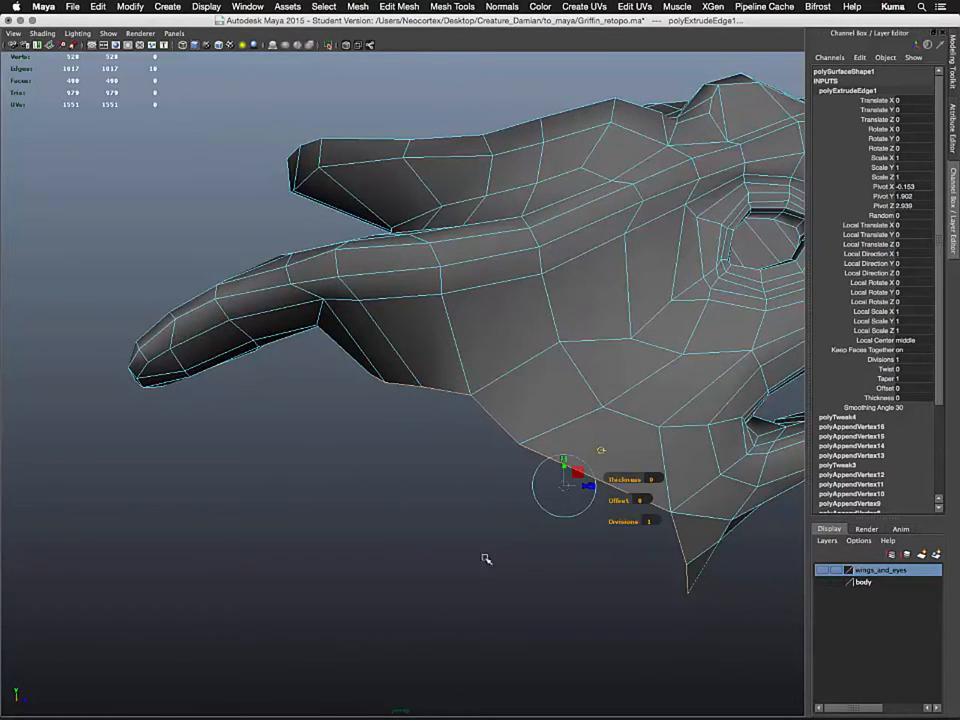
left_click_drag(486, 558, 280, 522, "alt")
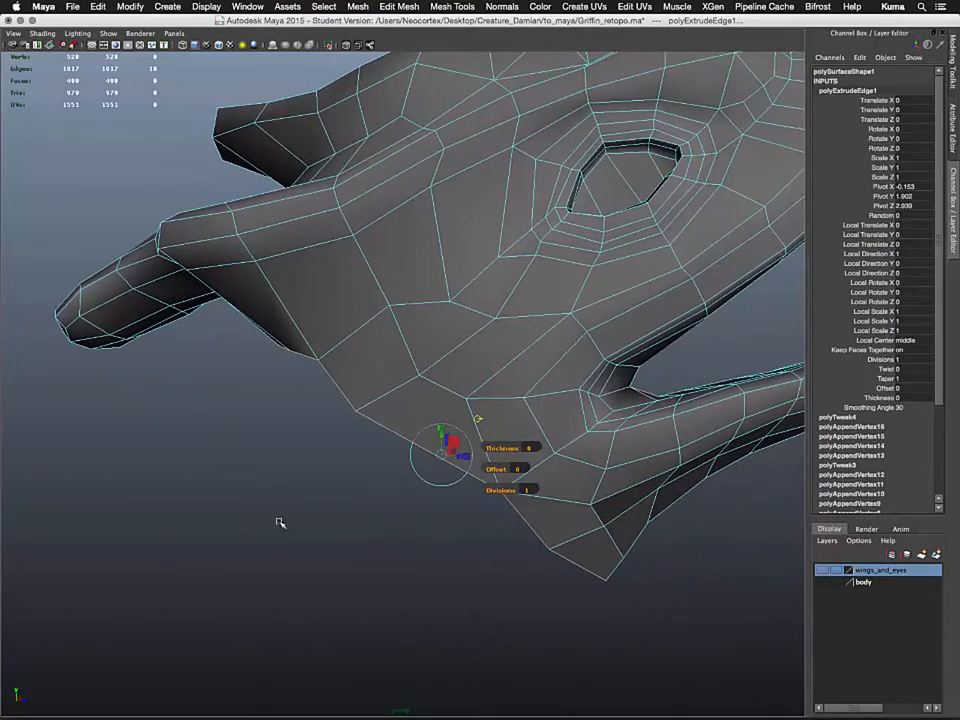
left_click(441, 456)
right_click_drag(406, 565, 326, 504, "alt")
middle_click_drag(326, 504, 435, 405, "alt")
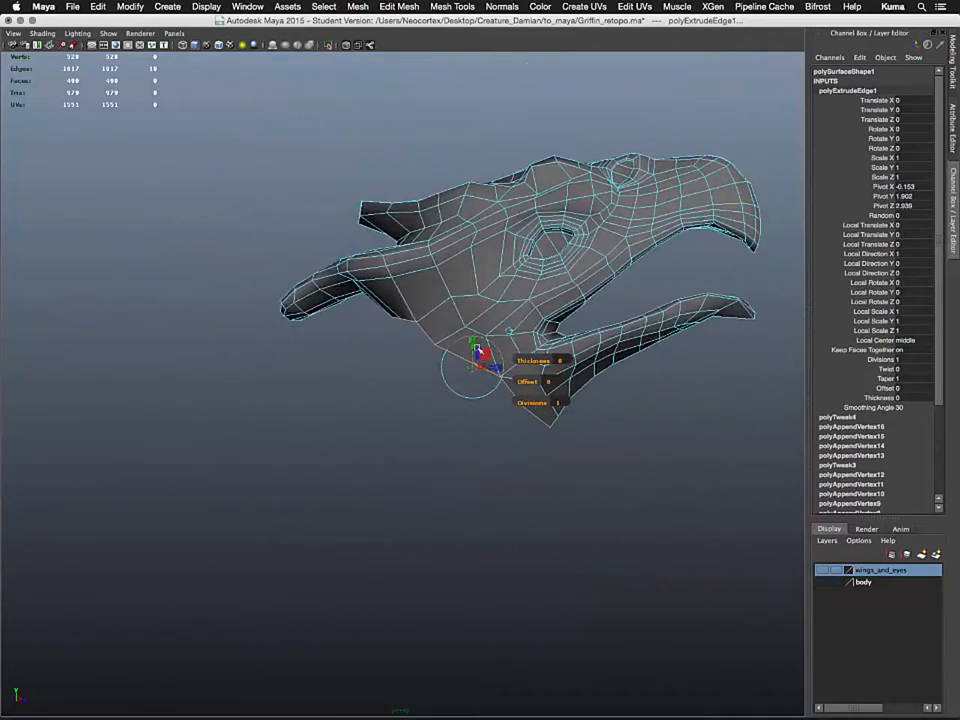
left_click_drag(472, 366, 238, 615)
- Delete the stray extruded face near the corner of the mouth
left_click_drag(782, 545, 459, 485, "alt")
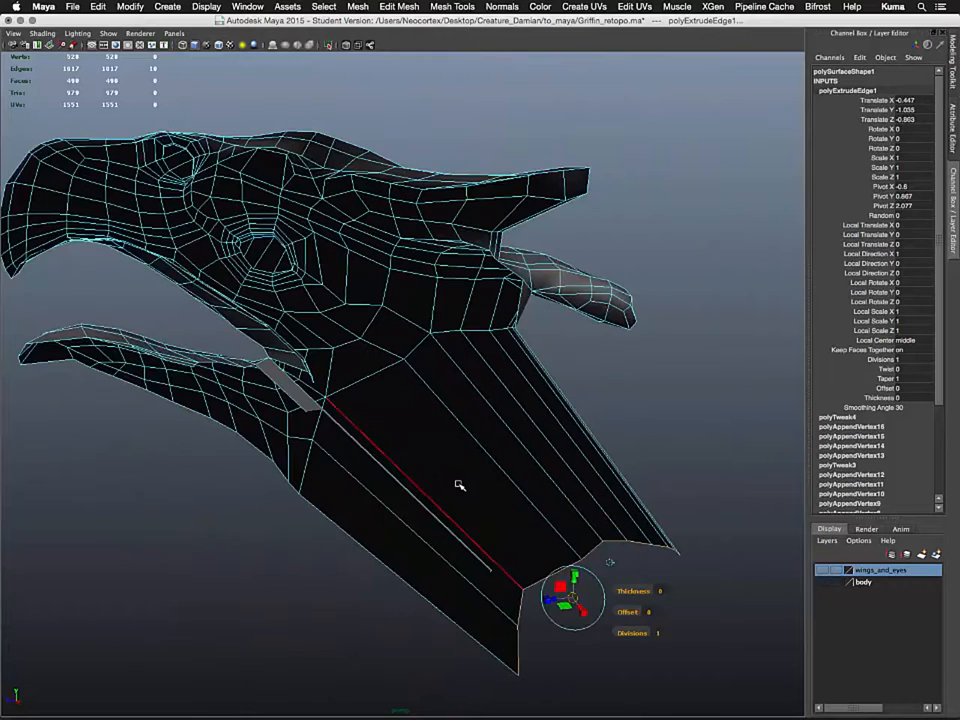
mouse_move(281, 392)
right_mouse_down()
mouse_move(285, 411)
mouse_move(296, 406)
right_mouse_up()
left_click(297, 403)
key("Delete")
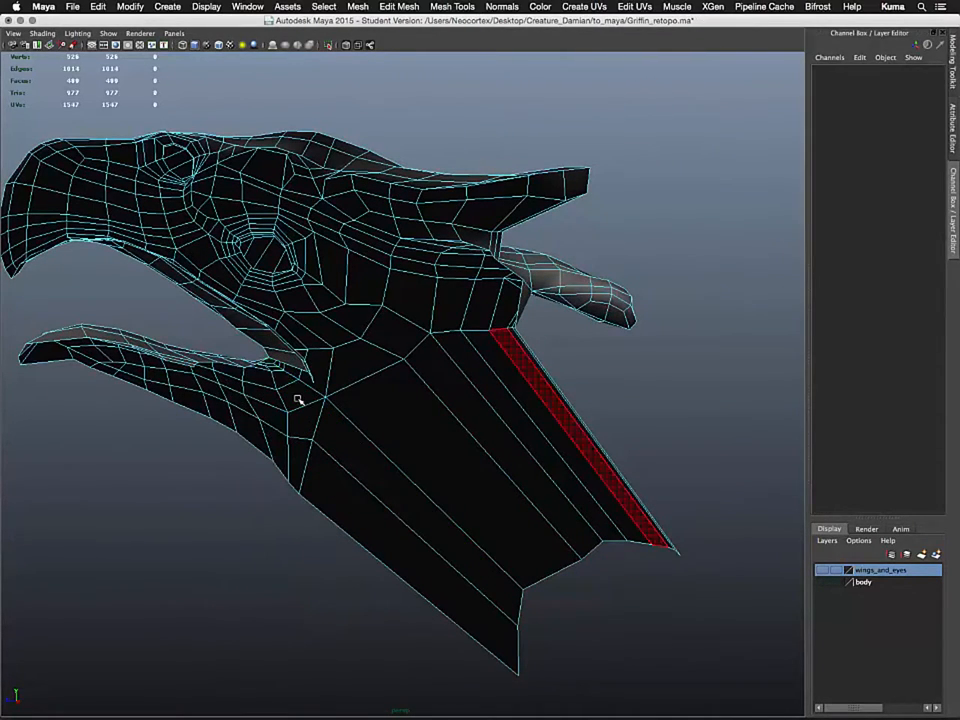
- Select the vertices along the lower end of the extruded neck strip
mouse_move(310, 402)
left_mouse_down("alt")
mouse_move(435, 420)
mouse_move(572, 401)
mouse_move(432, 363)
mouse_move(414, 440)
mouse_move(414, 425)
left_mouse_up("alt")
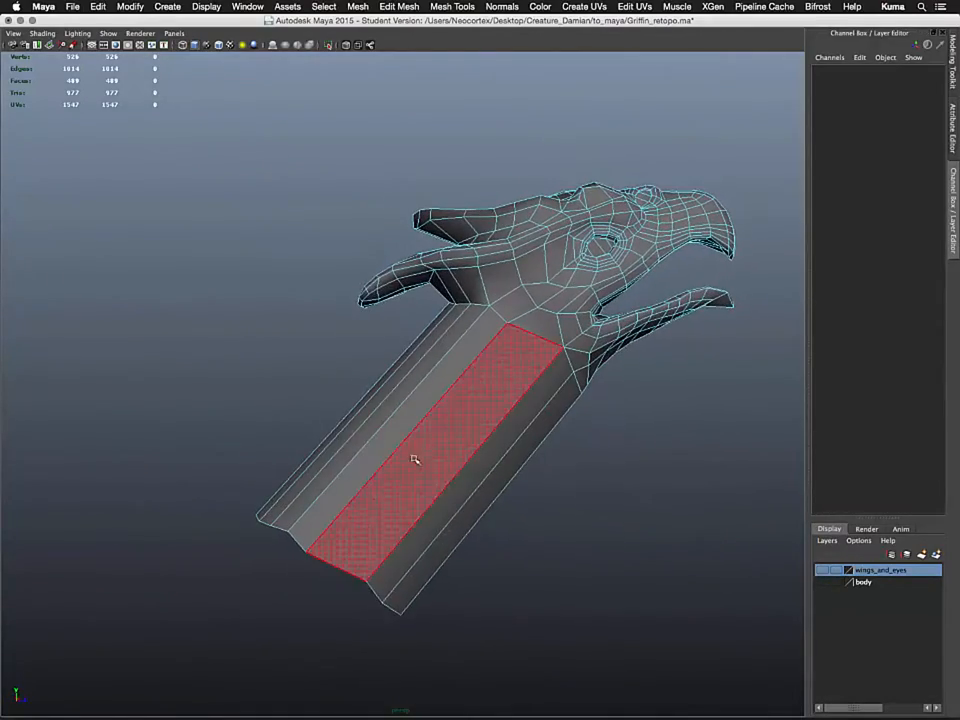
right_click_drag(413, 421, 370, 420)
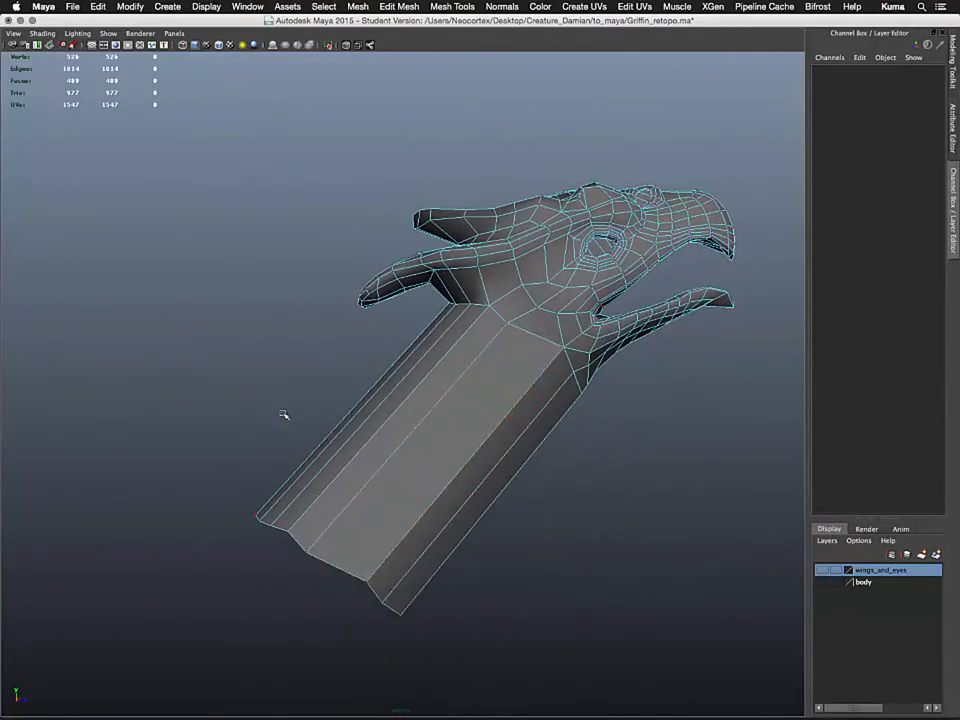
left_click_drag(183, 451, 466, 660)
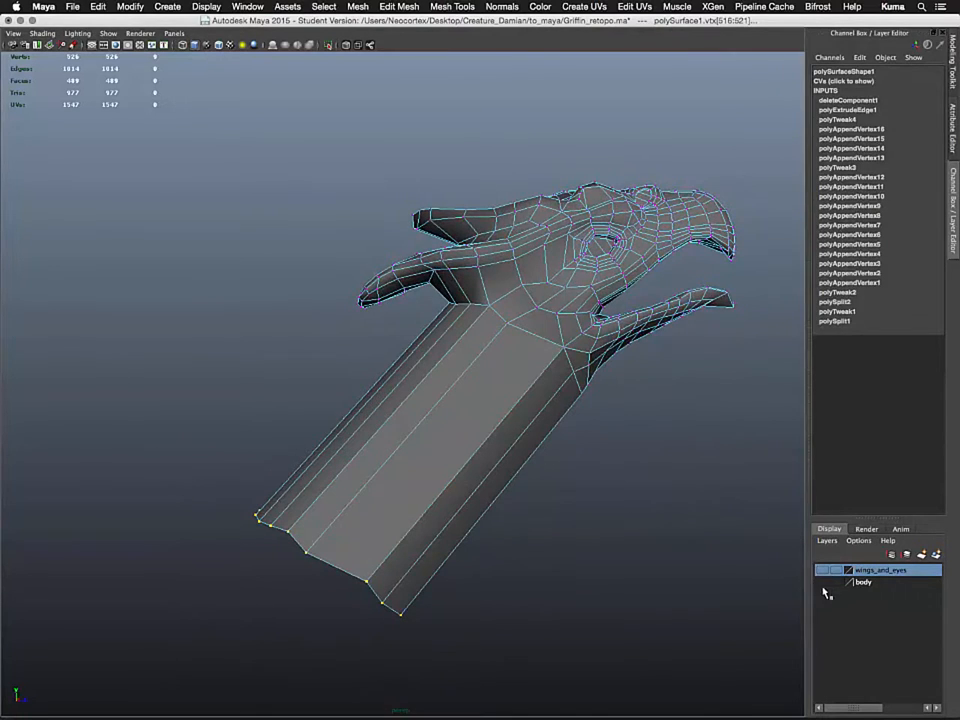
- Show the body layer and try to scale the selected neck vertices vertically to match the sculpt
left_click(822, 582)
left_click_drag(566, 585, 567, 579, "alt")
key("w")
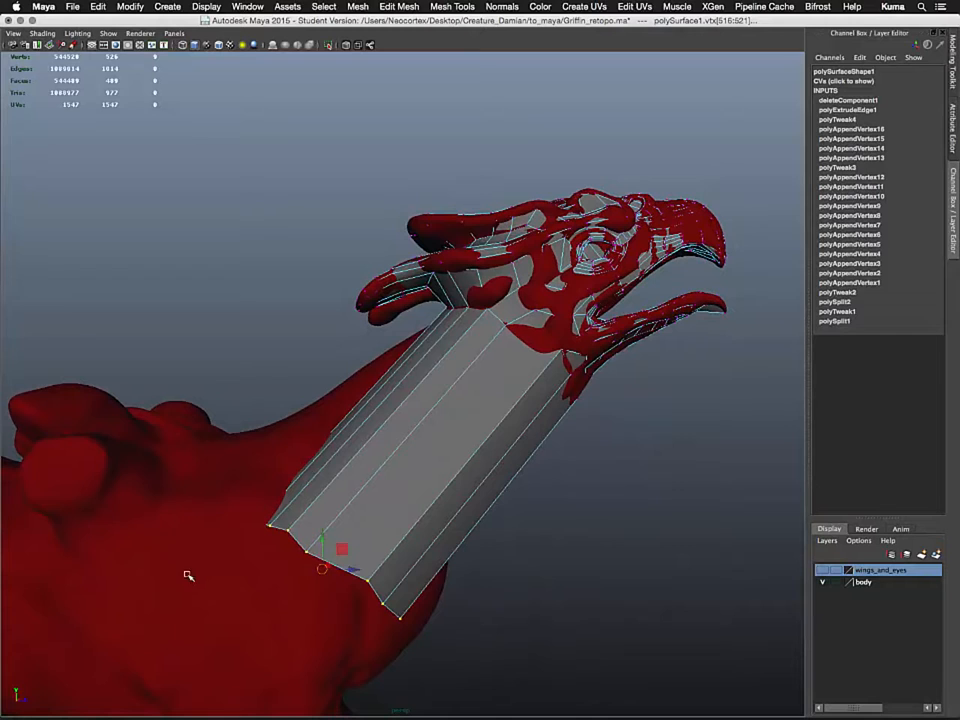
key("r")
left_click_drag(320, 541, 319, 496)
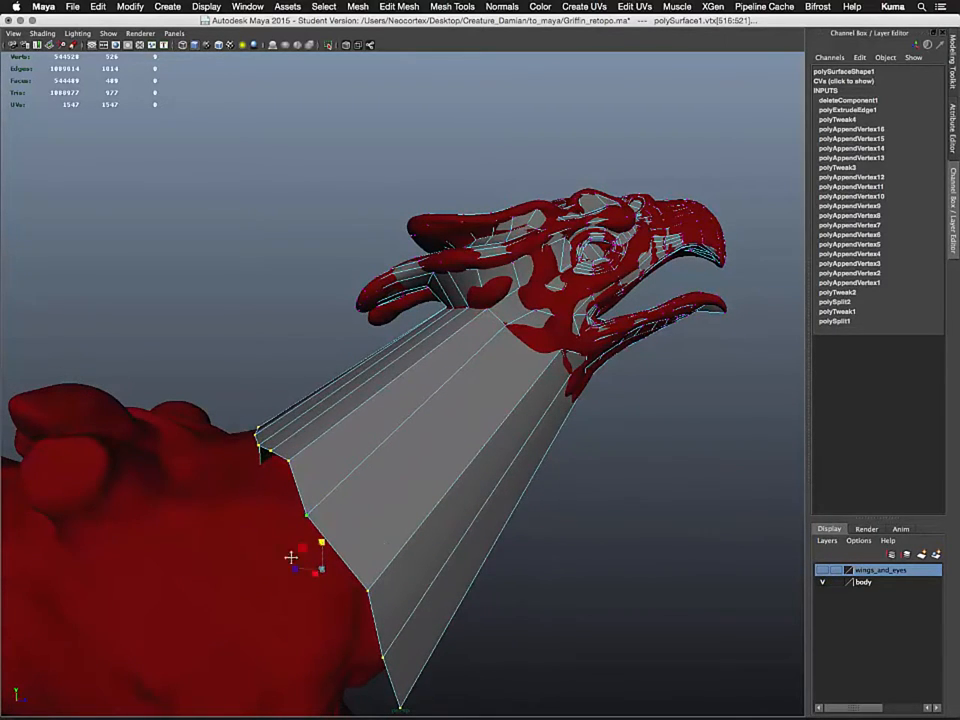
left_click_drag(289, 561, 419, 492, "alt")
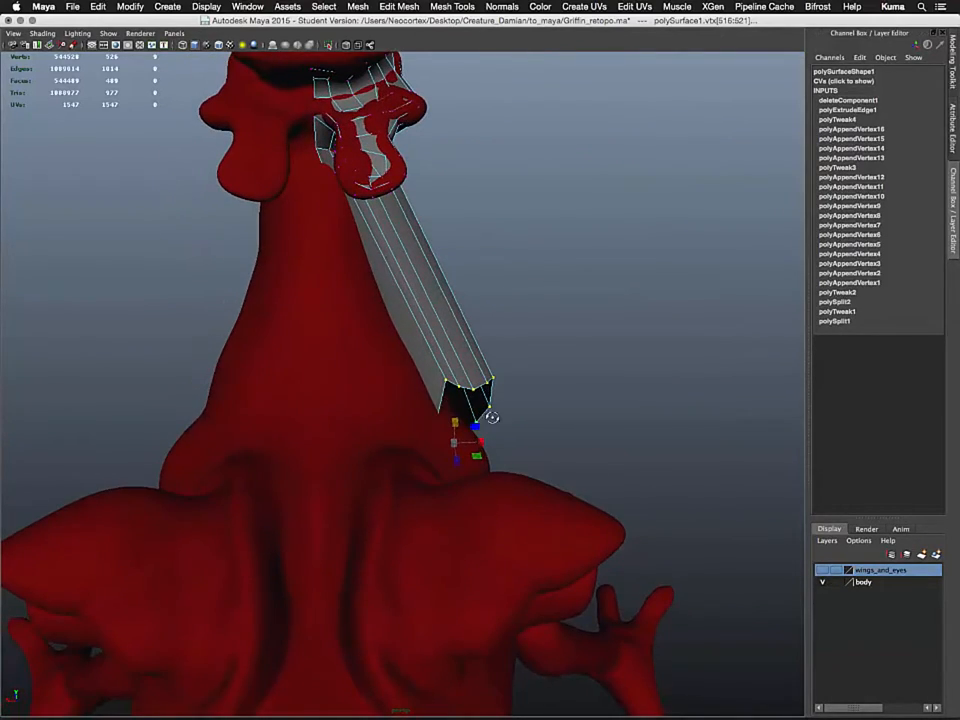
left_click_drag(492, 416, 405, 381, "alt")
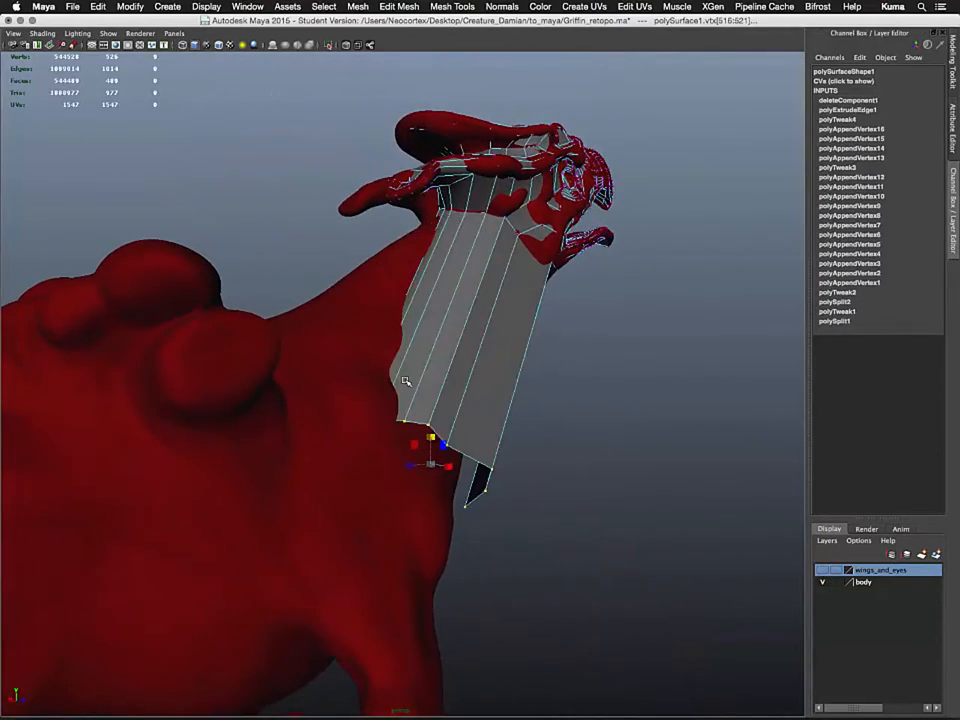
left_click_drag(472, 402, 530, 400, "alt")
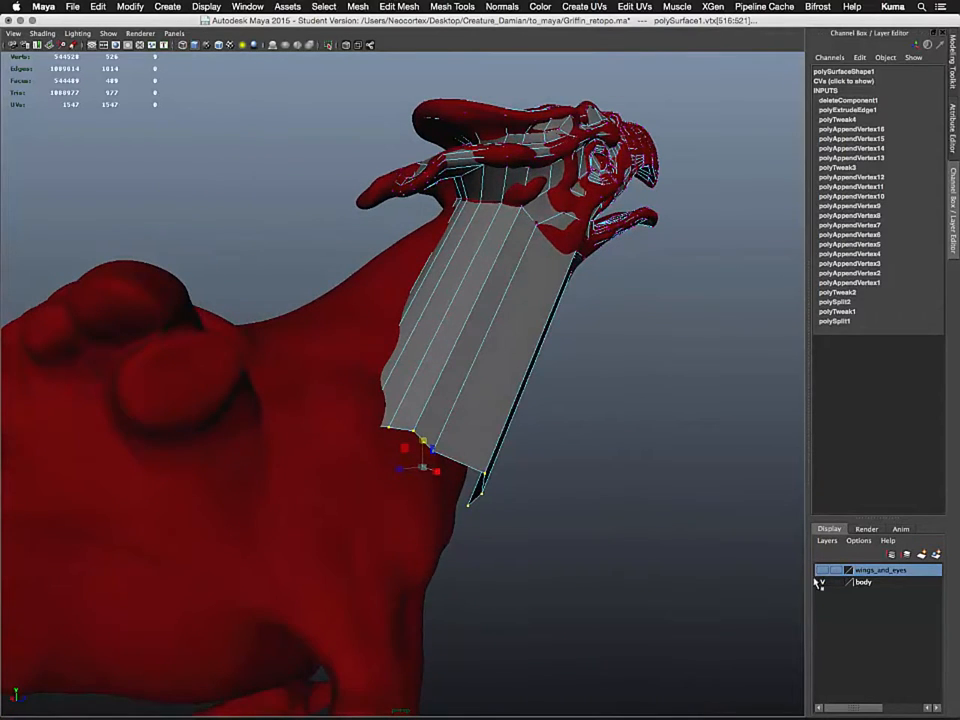
- Hide the body layer and add the missed end vertex of the neck strip to the selection
left_click(818, 582)
left_click_drag(660, 540, 700, 532, "alt")
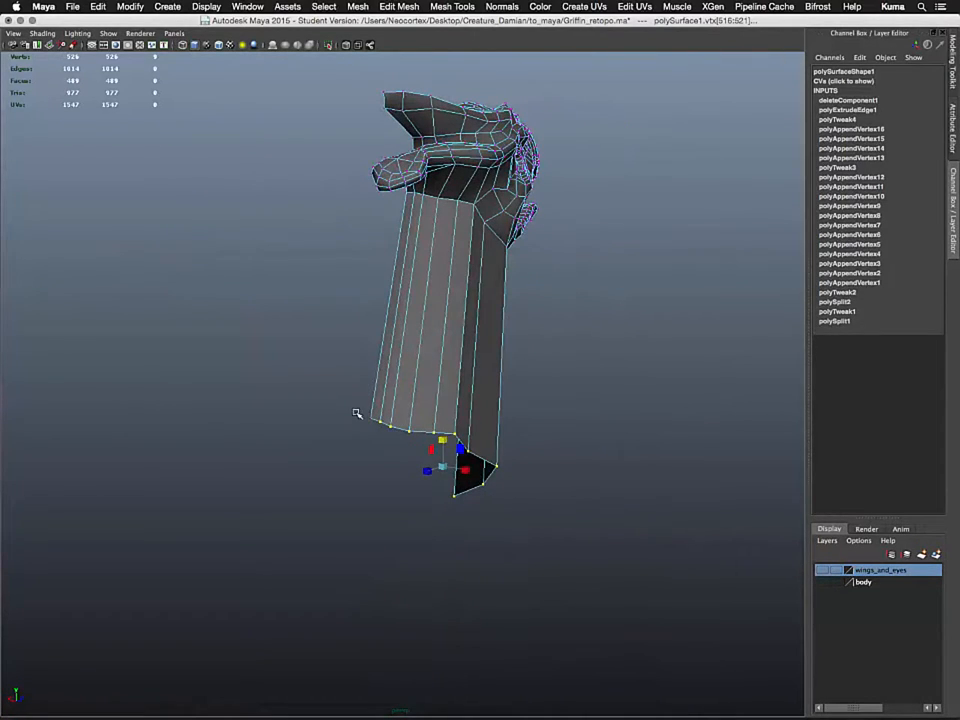
left_click_drag(373, 426, 377, 429, "shift")
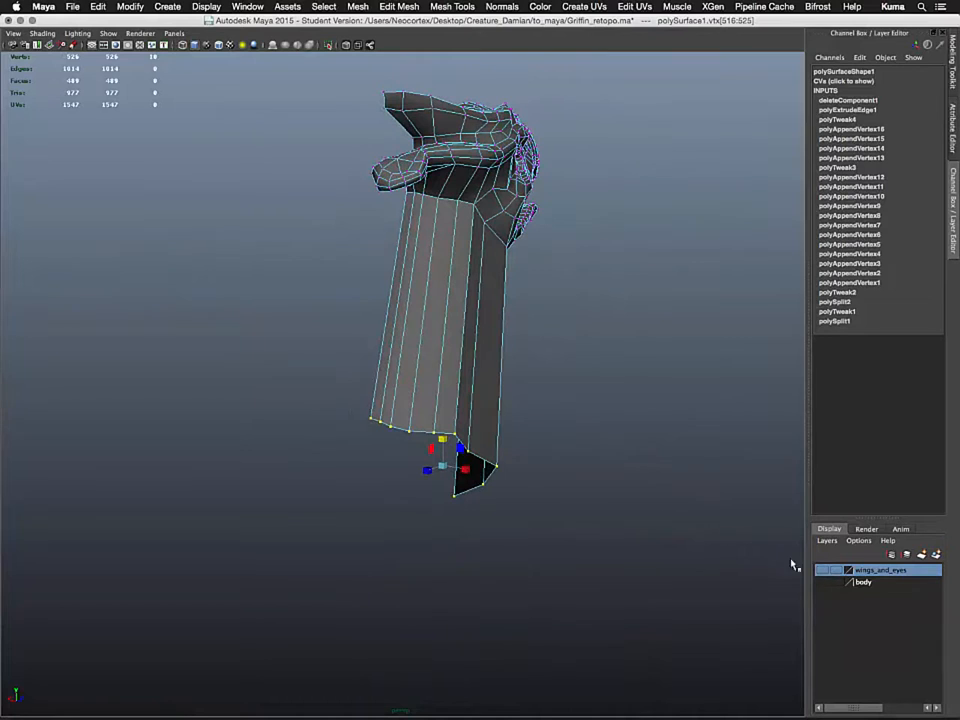
- Show the body layer, then rotate the neck strip's lower vertex row and scale it flat along its depth
left_click(822, 583)
left_click_drag(651, 544, 408, 394, "alt")
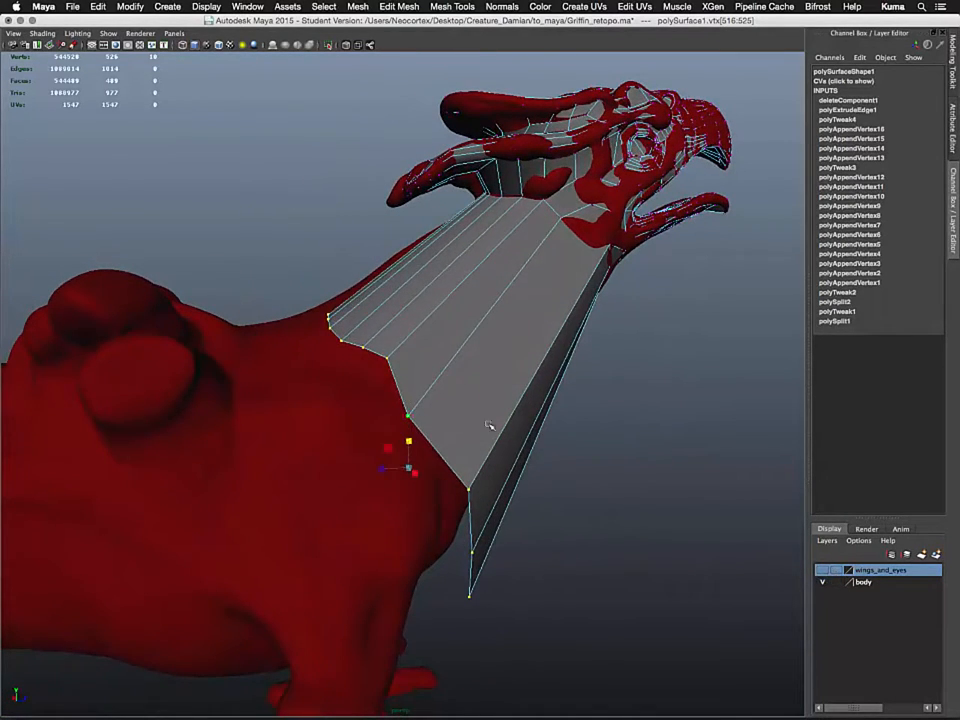
mouse_move(527, 446)
left_mouse_down("alt")
mouse_move(503, 448)
mouse_move(514, 450)
left_mouse_up("alt")
key("e")
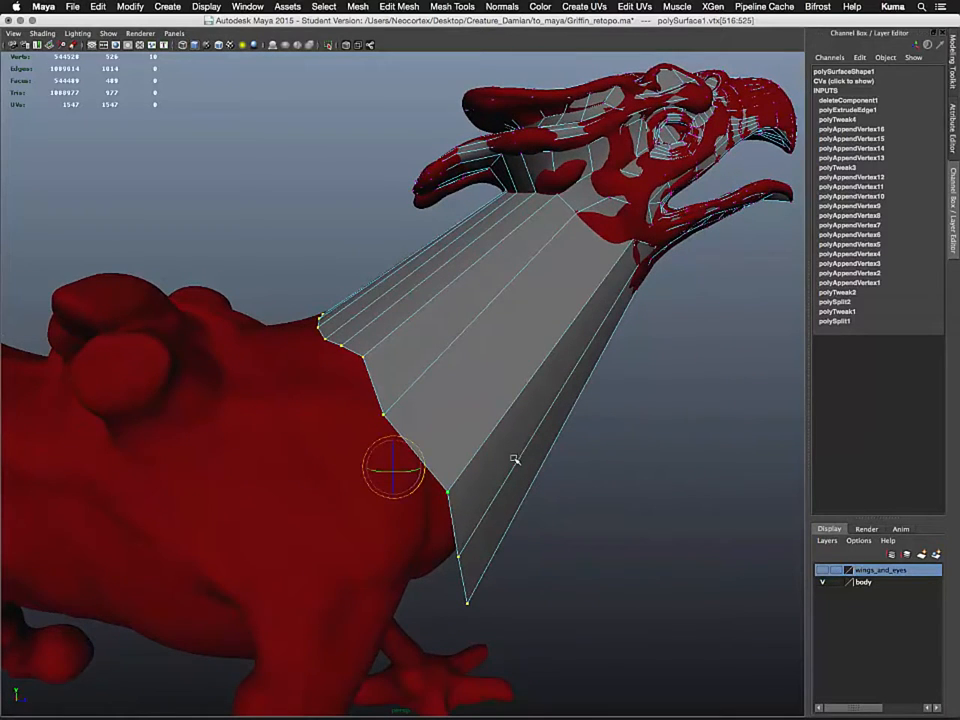
left_click_drag(407, 446, 410, 448)
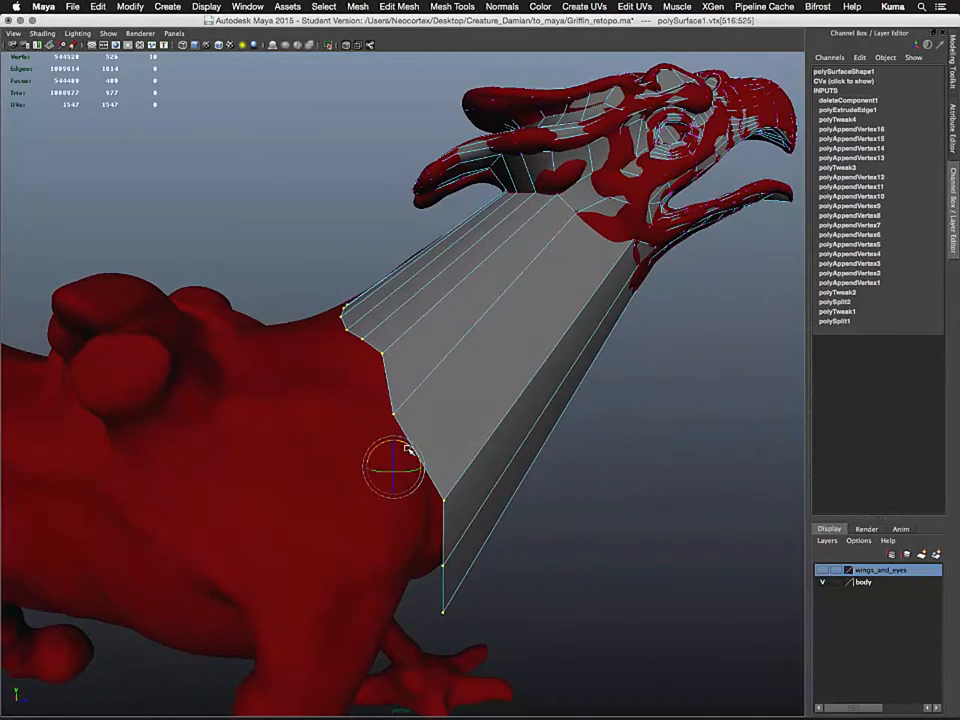
key("r")
left_click_drag(365, 466, 390, 466)
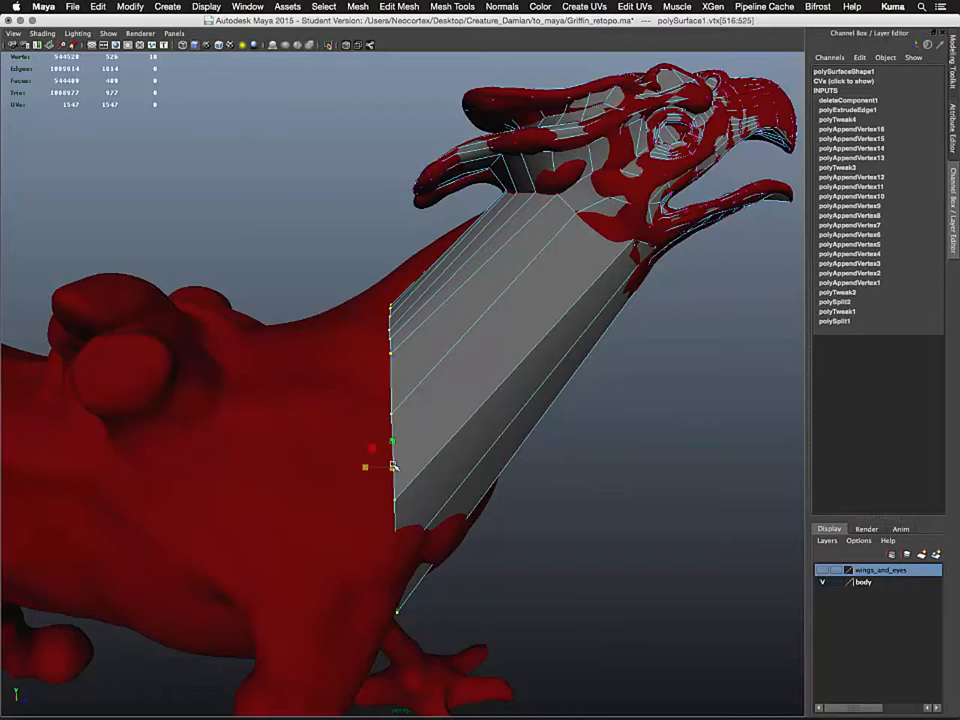
- Tilt the flattened vertex row to follow the neck's slope and undo the stray move onto the body surface
middle_click_drag(603, 519, 582, 528)
key("w")
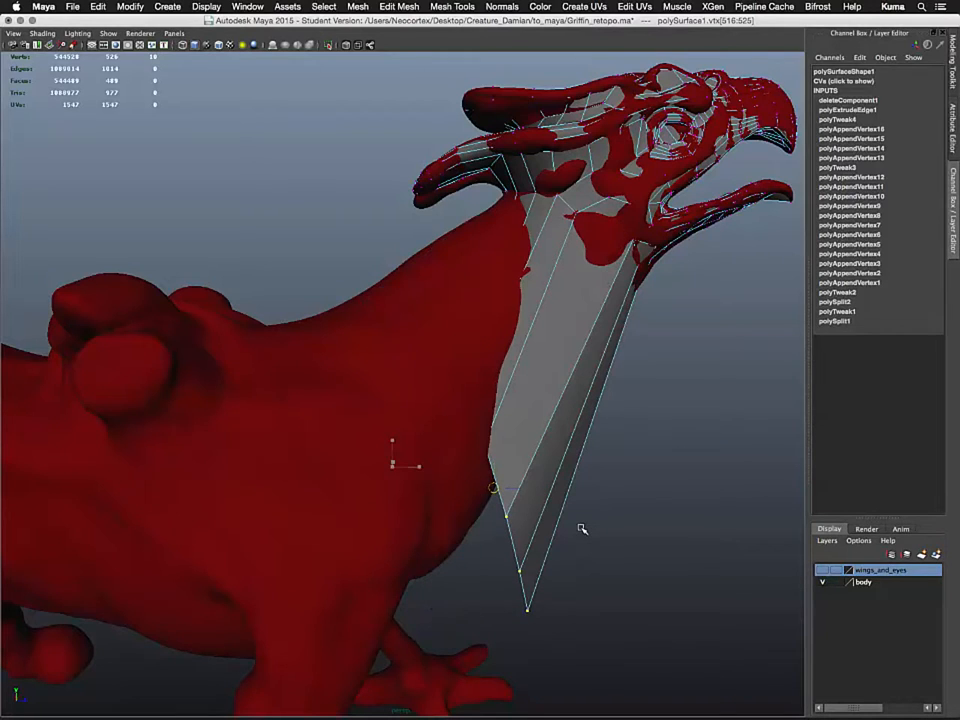
key("super+z")
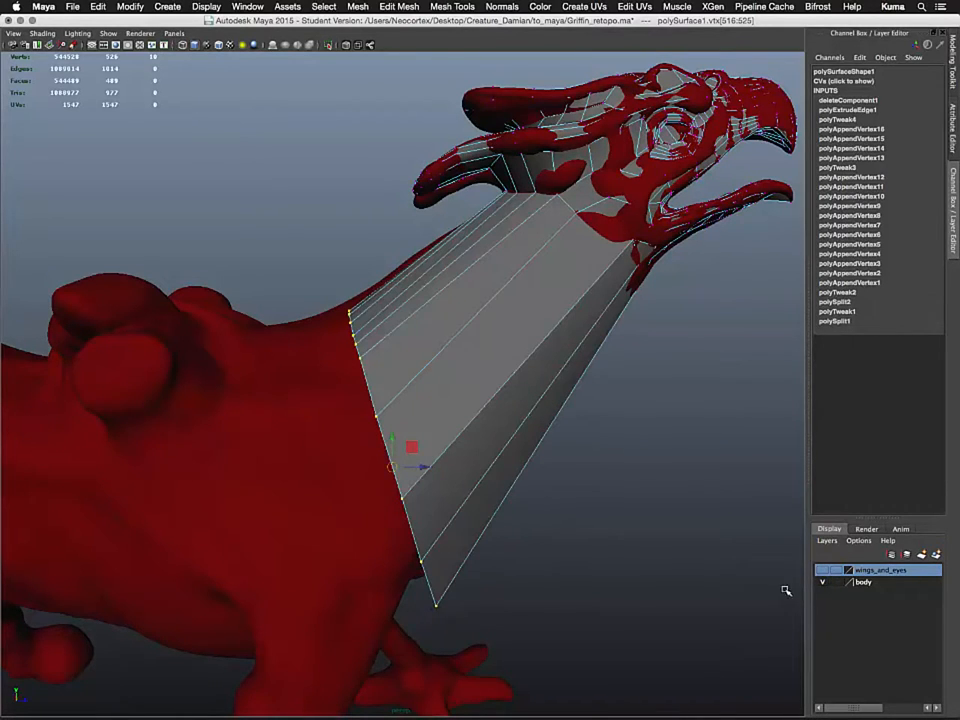
- Raise the lower vertex row vertically with the body layer hidden, then show the layer again
left_click(822, 583)
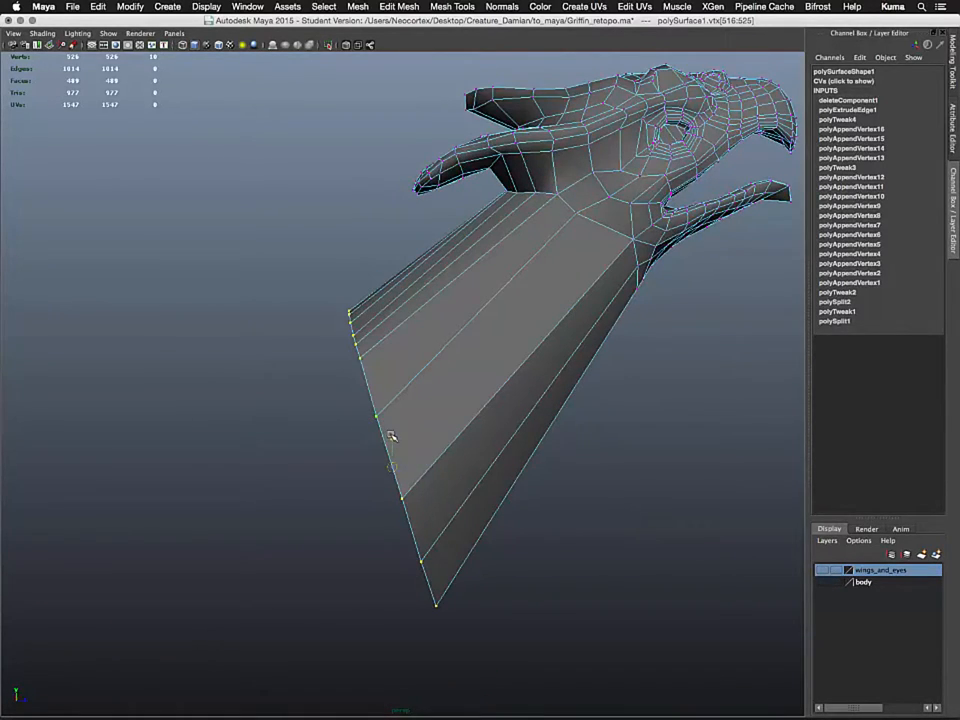
left_click_drag(391, 436, 389, 400)
left_click(822, 583)
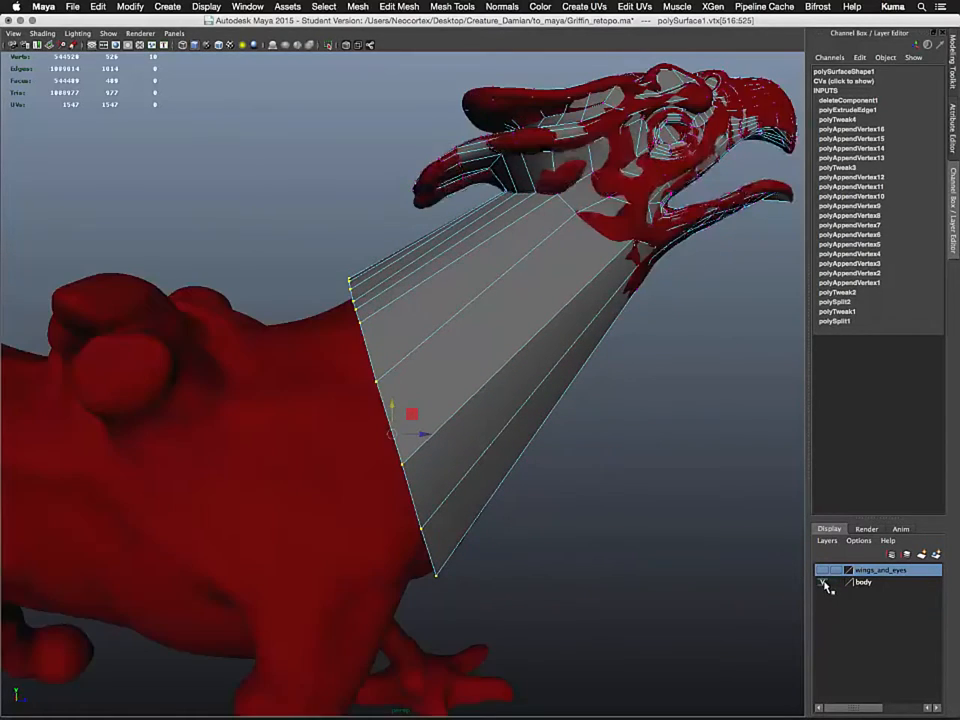
left_click_drag(587, 480, 600, 557, "alt")
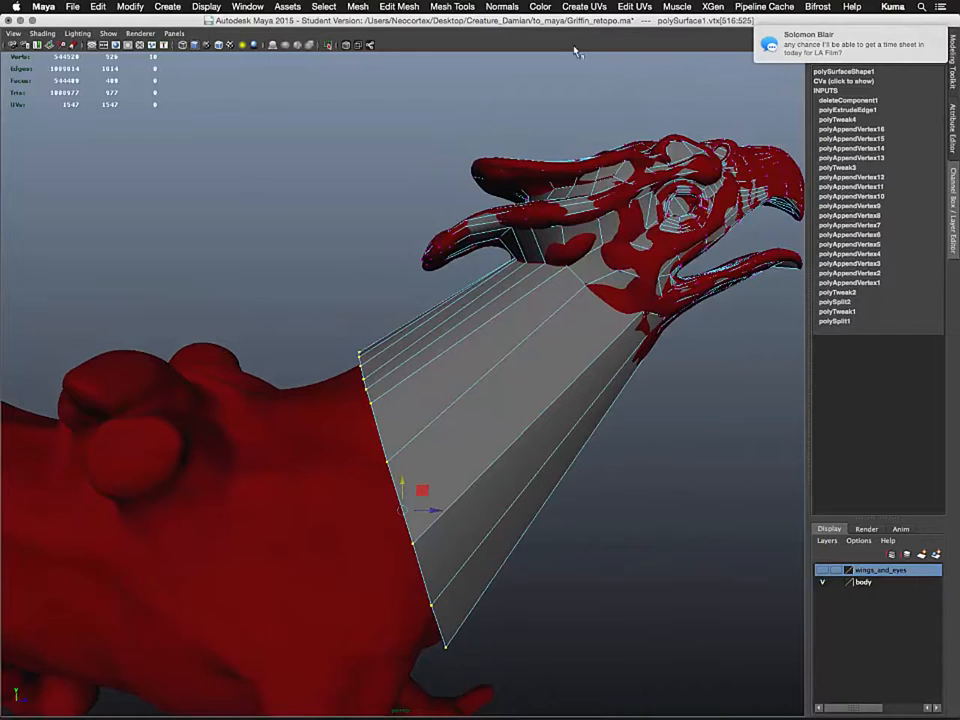
- Leave the row selection and move only the strip's upper end vertex onto the back of the sculpted neck
right_click_drag(438, 377, 456, 363)
left_click(431, 396)
left_click_drag(431, 397, 461, 428, "alt")
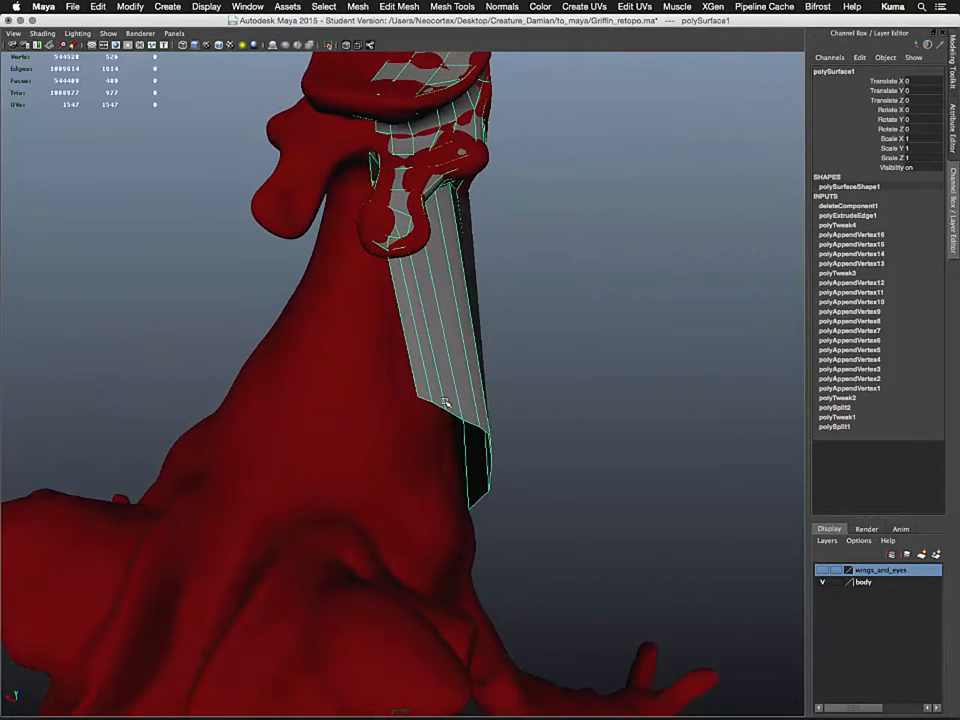
right_click_drag(445, 402, 418, 400)
left_click(418, 398)
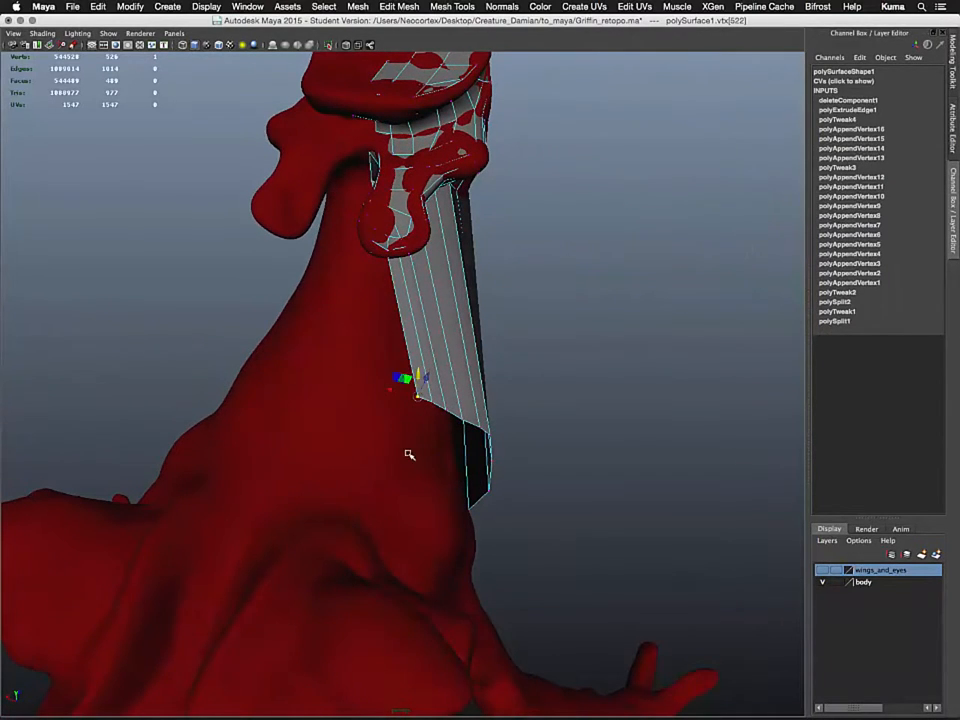
left_click_drag(418, 397, 333, 390)
left_click_drag(416, 479, 401, 476, "alt")
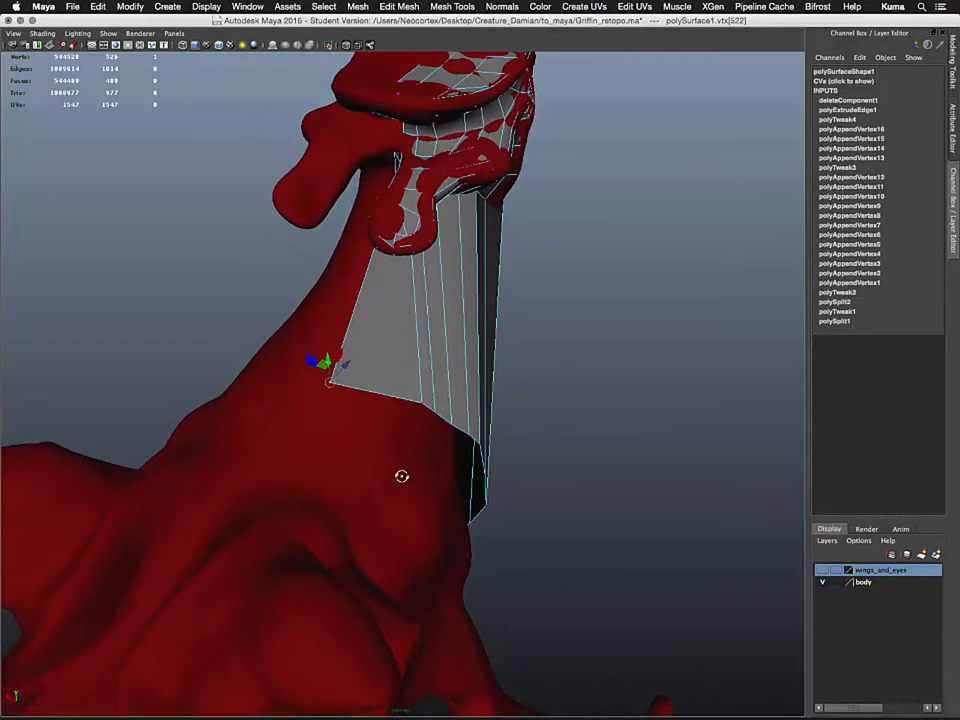
- Spread the two border vertices next to the upper end vertex across the back of the neck
left_click(422, 403)
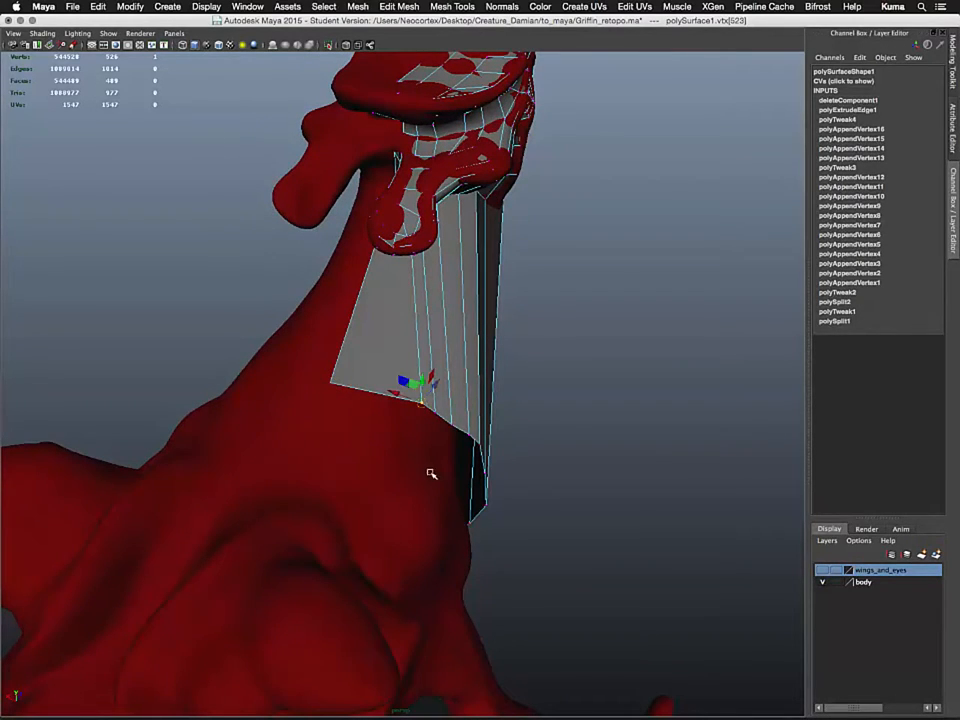
left_click_drag(422, 403, 408, 430)
left_click(434, 413)
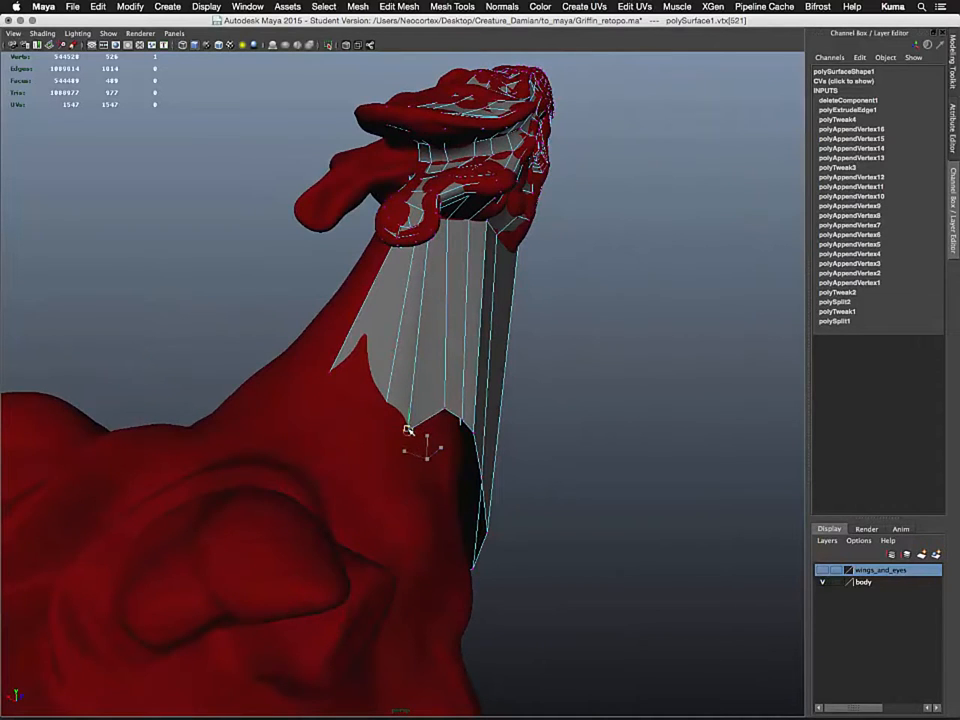
left_click(360, 431)
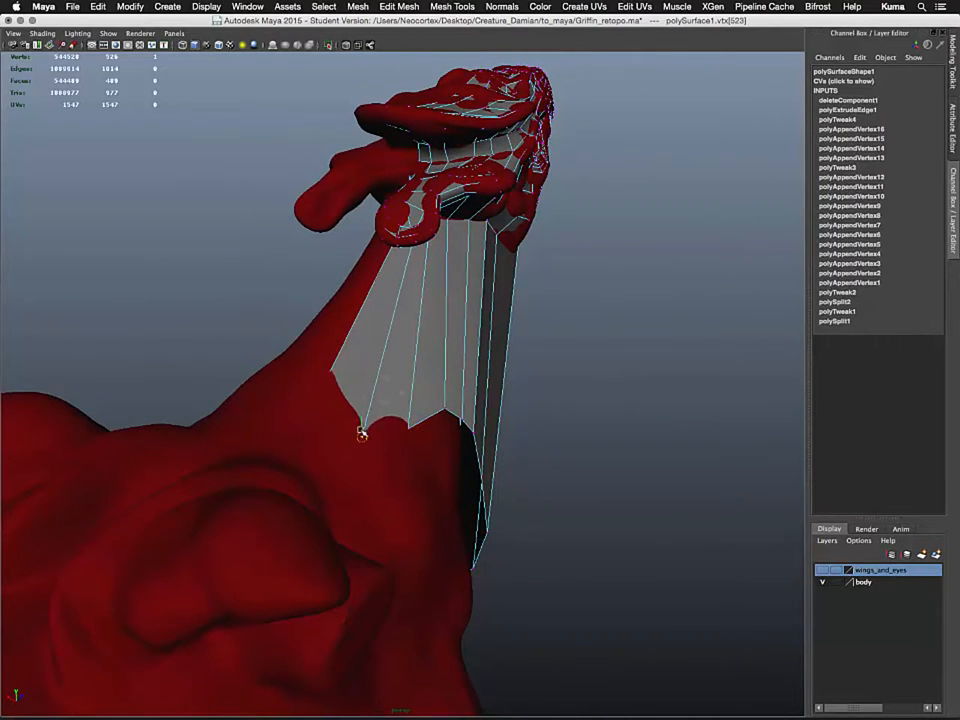
left_click(360, 395)
left_click_drag(360, 395, 419, 492, "alt")
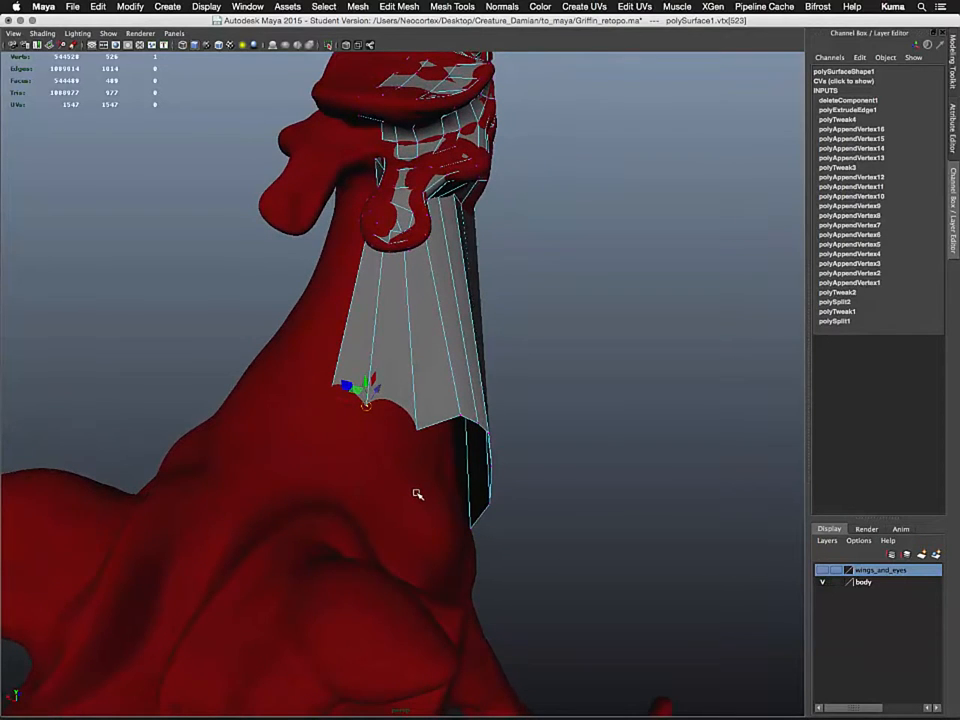
- Reposition the third border vertex from the back and pull the fourth one down onto the upper side of the neck
key("Right")
left_click_drag(409, 482, 386, 476, "alt")
left_click(380, 431)
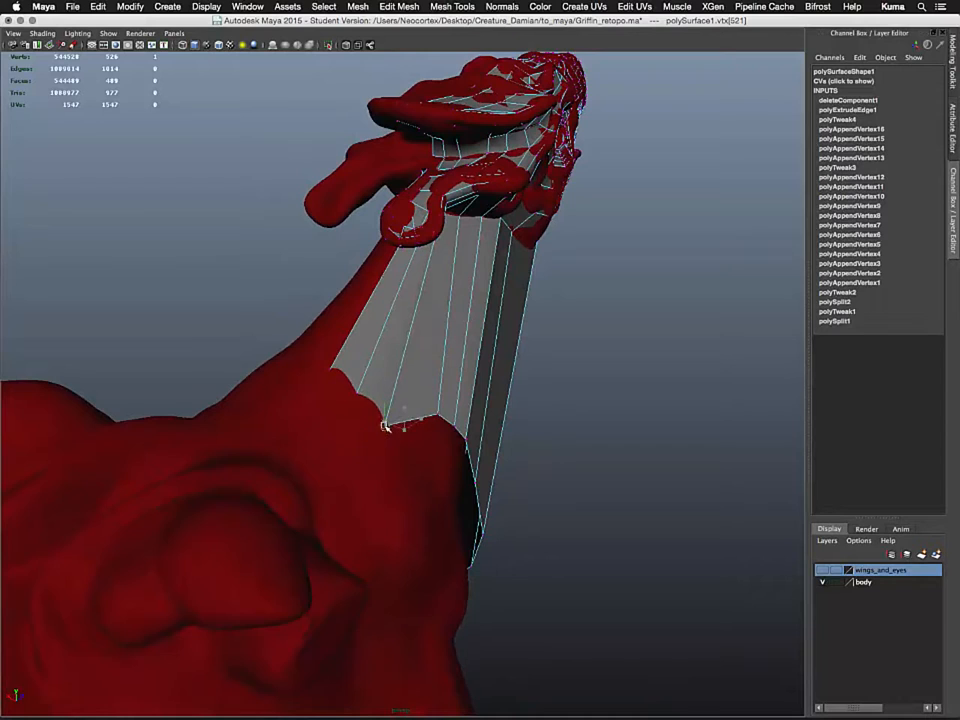
left_click(446, 412)
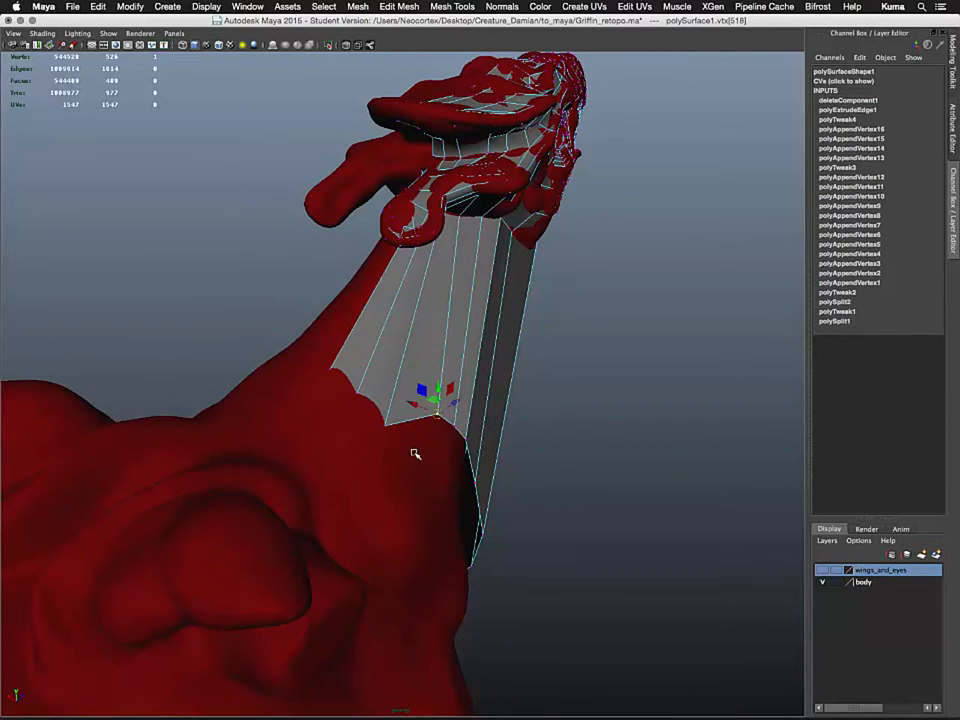
middle_click_drag(415, 454, 412, 455)
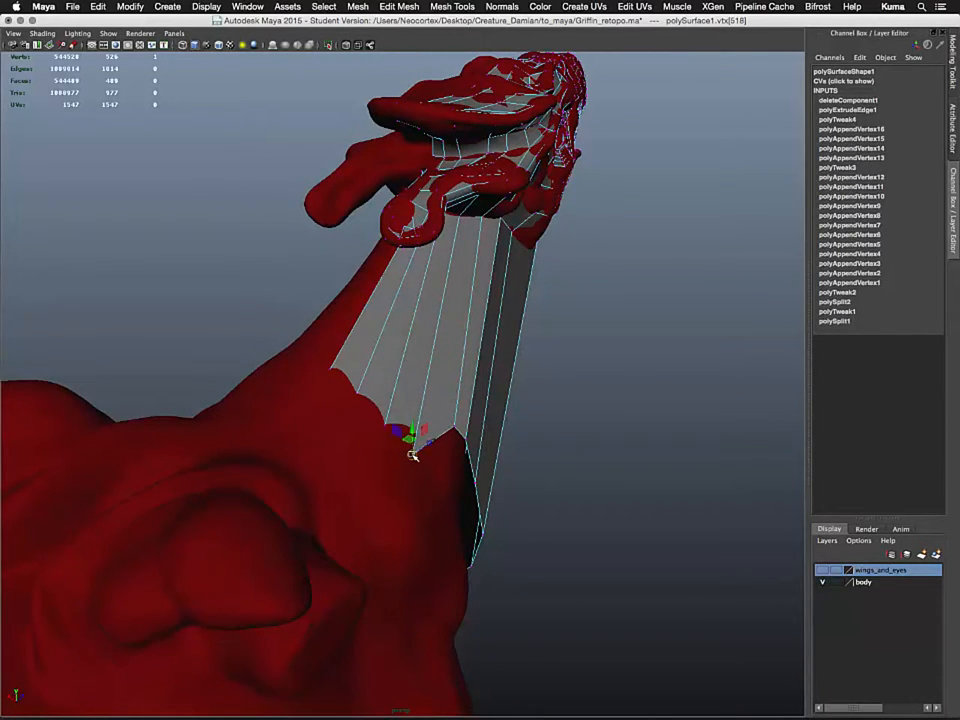
- Move the following border vertices onto the side of the neck, working down toward the chest
key("Right")
left_click_drag(433, 467, 403, 467, "alt")
middle_click_drag(403, 467, 438, 524)
key("Right")
key("Right")
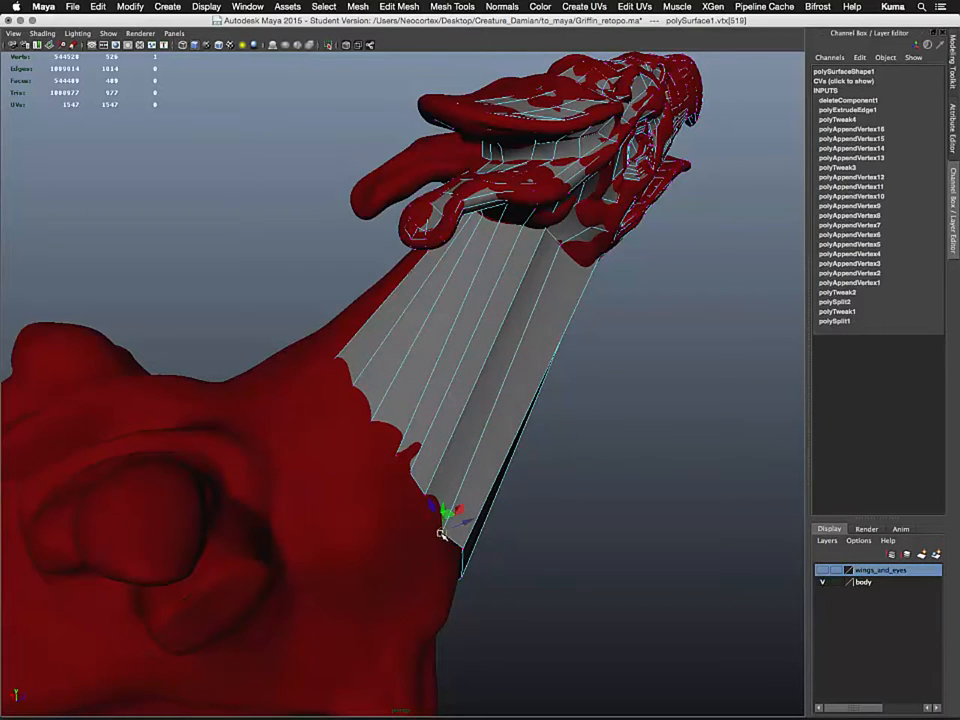
- Fit the lower side vertices of the neck border to the body surface just above the chest
left_click_drag(438, 520, 391, 501, "alt")
middle_click_drag(395, 507, 423, 498, "alt")
key("Right")
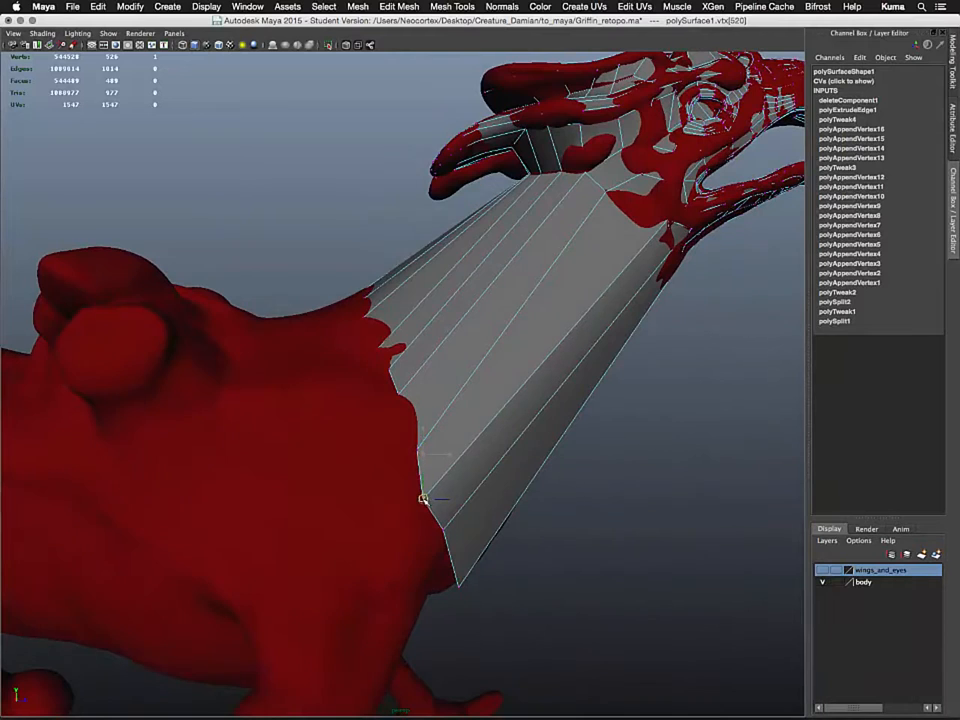
left_click_drag(423, 498, 399, 517, "alt")
key("Right")
middle_click_drag(412, 500, 424, 514)
- Place the front end vertex at the centre of the chest and seat its neighbouring vertex on the chest surface
left_click_drag(424, 515, 319, 516, "alt")
key("Right")
left_click_drag(464, 563, 428, 554, "alt")
middle_click_drag(417, 539, 452, 523)
key("Left")
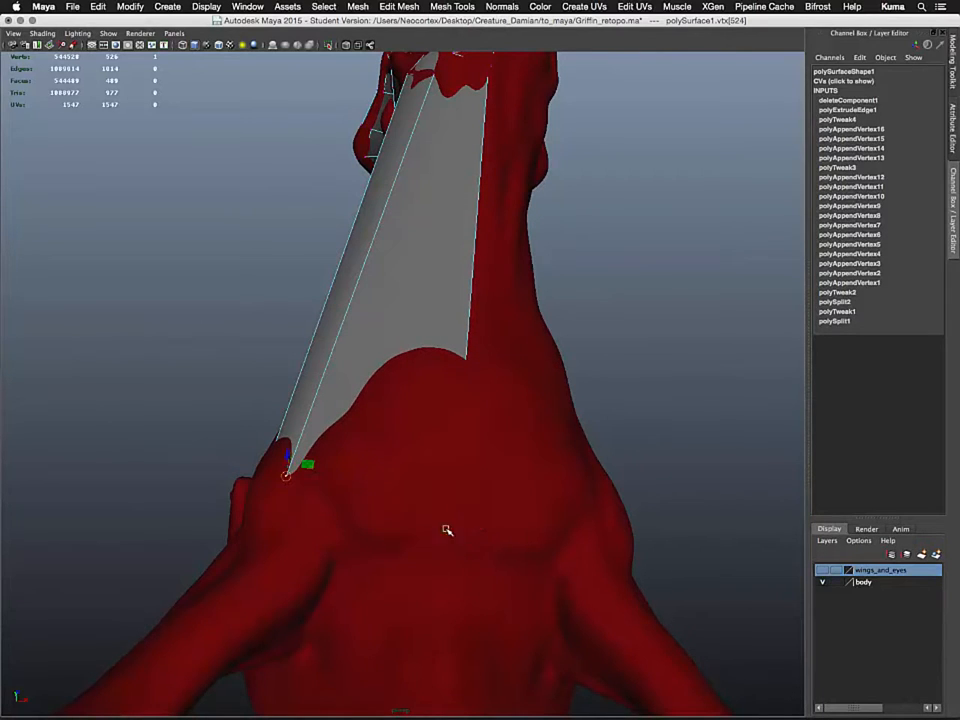
middle_click_drag(363, 502, 343, 498)
left_click(345, 495)
left_click_drag(354, 508, 428, 545, "alt")
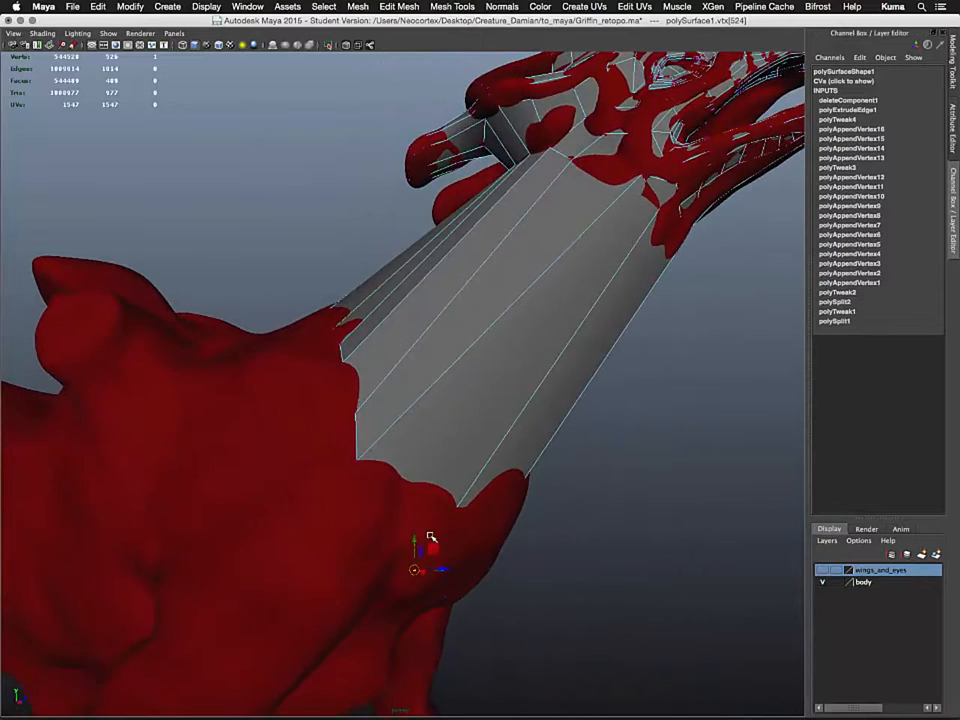
- Readjust the vertices along the side of the neck border to space them more evenly over the body
middle_click_drag(388, 522, 358, 440)
left_click(369, 484)
left_click_drag(358, 440, 390, 468, "alt")
left_click(389, 470)
mouse_move(373, 426)
middle_mouse_down()
mouse_move(381, 426)
mouse_move(371, 414)
middle_mouse_up()
left_click_drag(374, 412, 375, 448, "alt")
left_click(375, 465)
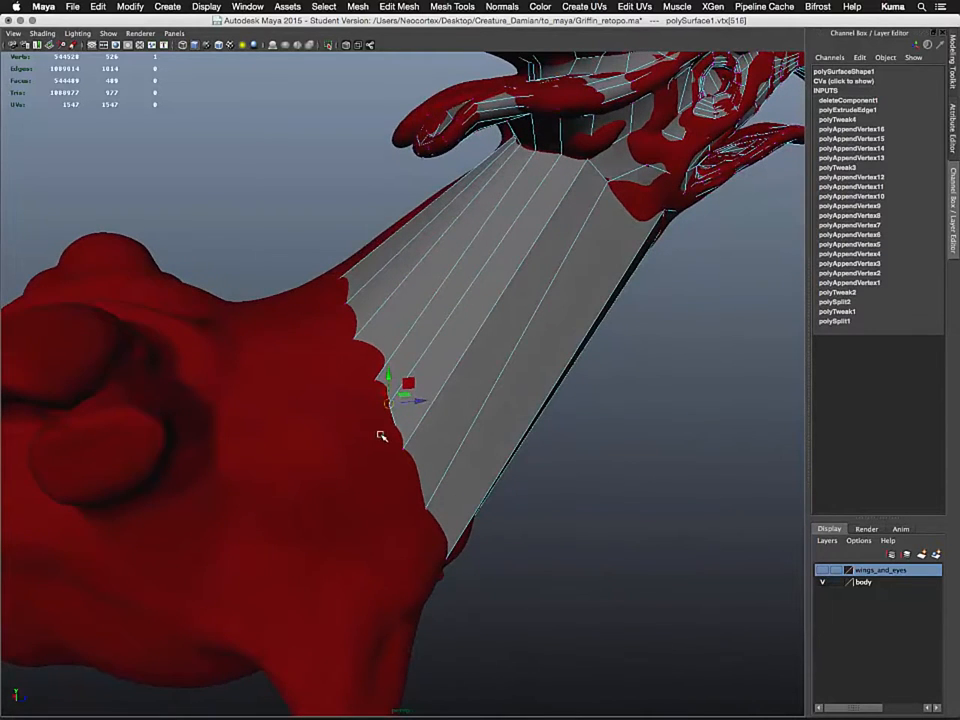
middle_click_drag(381, 436, 390, 441)
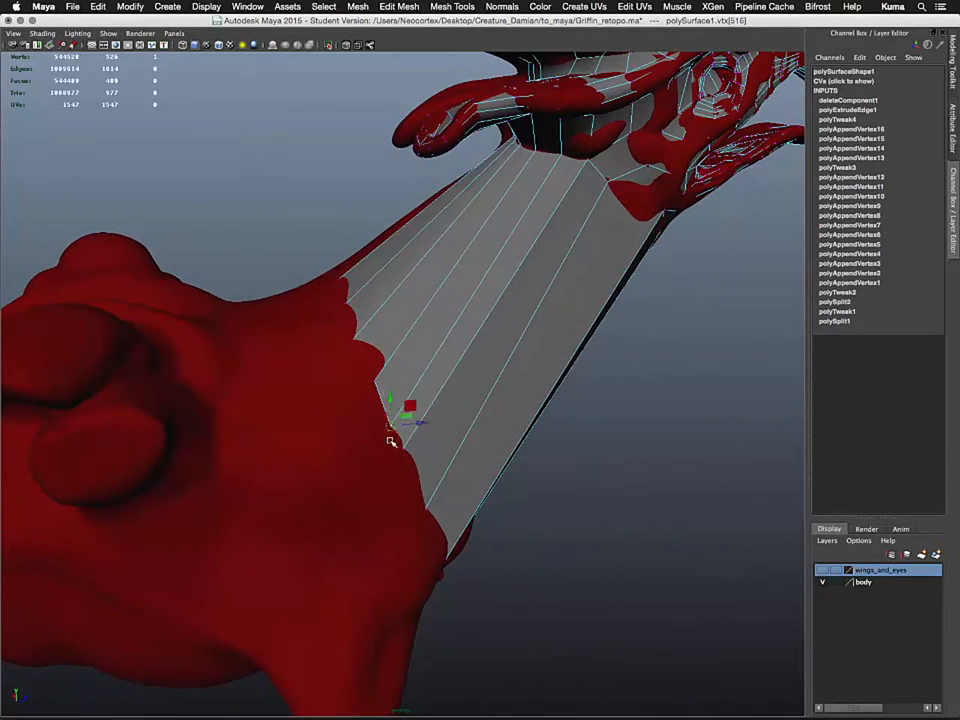
- Select the third border vertex from the back and shift it along the upper neck surface
left_click_drag(369, 441, 393, 427, "alt")
left_click(388, 455)
left_click(388, 441)
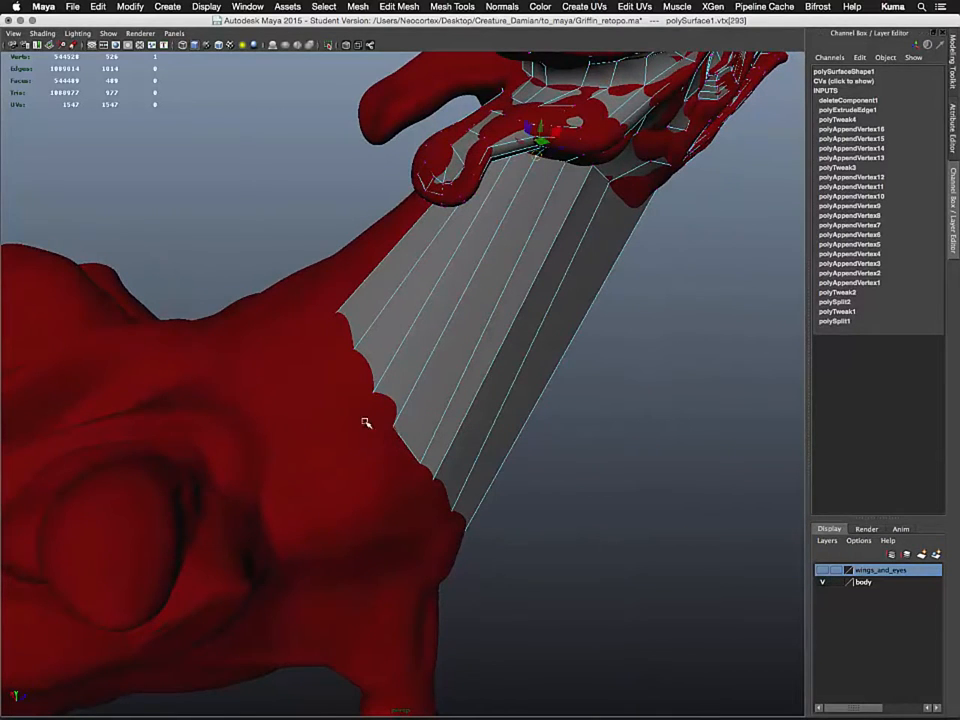
left_click(375, 398)
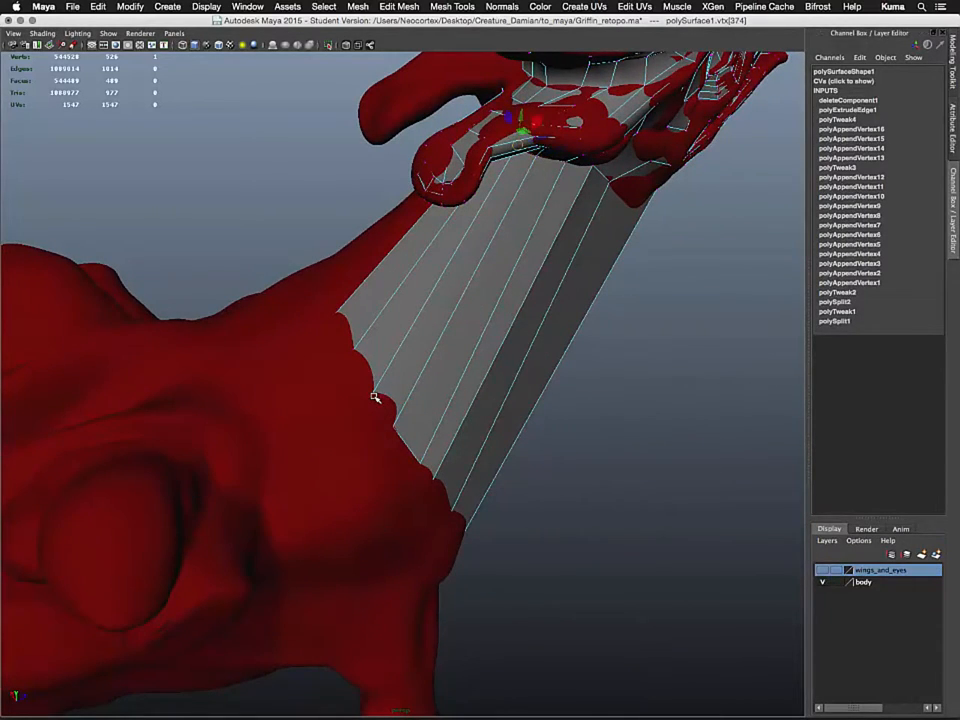
left_click(373, 394)
left_click_drag(373, 392, 418, 418)
- Move the upper end vertex to the centre line of the back and shift its neighbour toward it
key("Left")
key("Left")
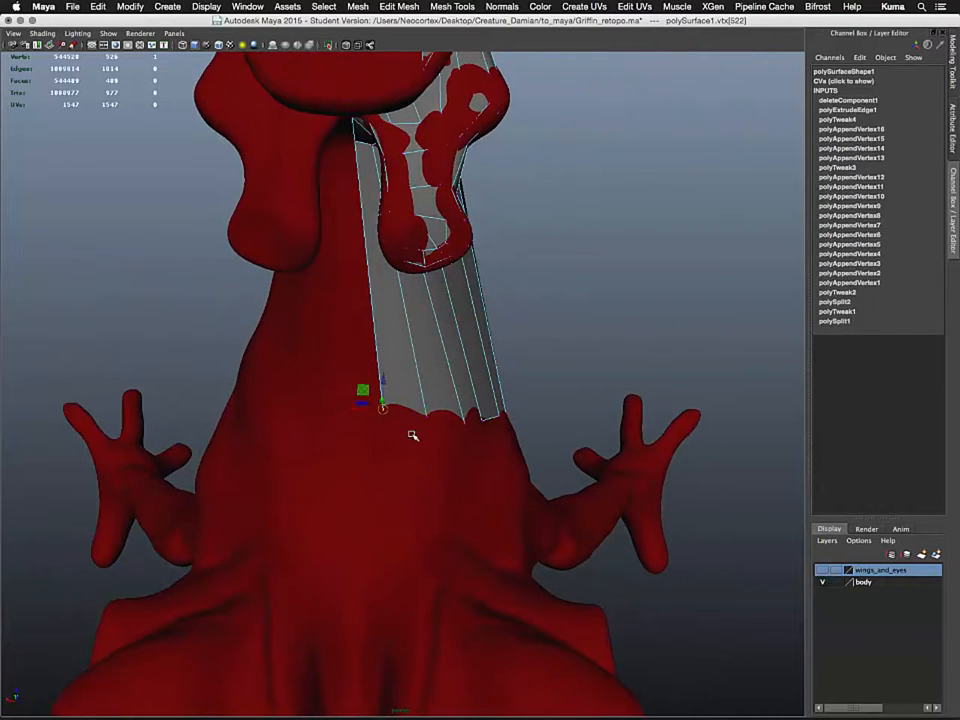
mouse_move(412, 435)
middle_mouse_down()
mouse_move(366, 425)
mouse_move(417, 427)
middle_mouse_up()
key("Right")
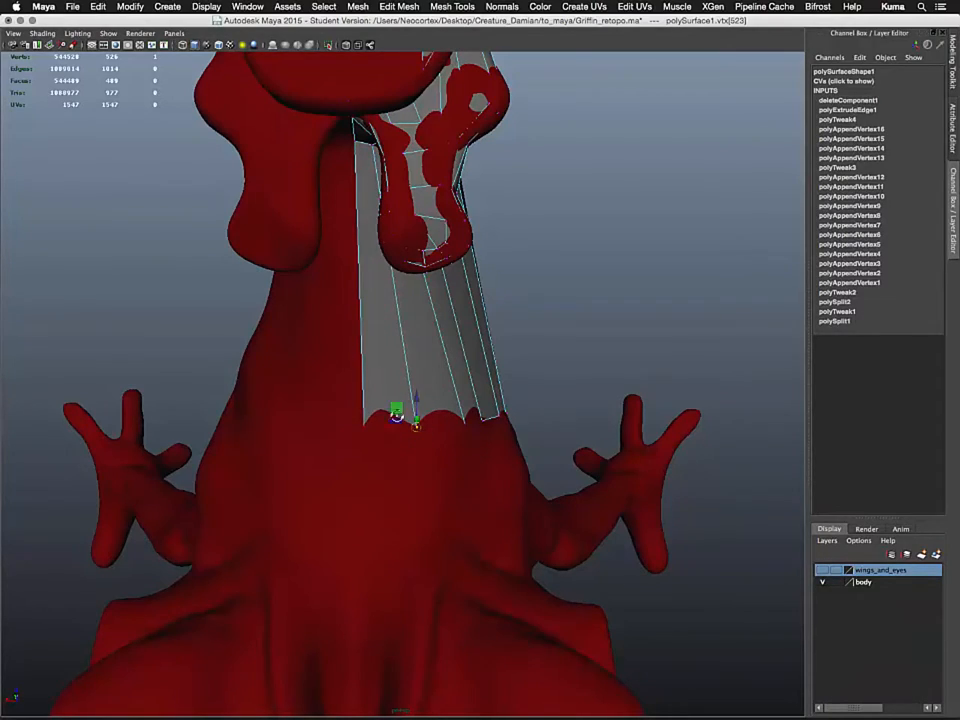
- Lower the vertex behind the jaw corner and adjust the next vertex along the head's neck border
left_click_drag(396, 416, 540, 469, "alt")
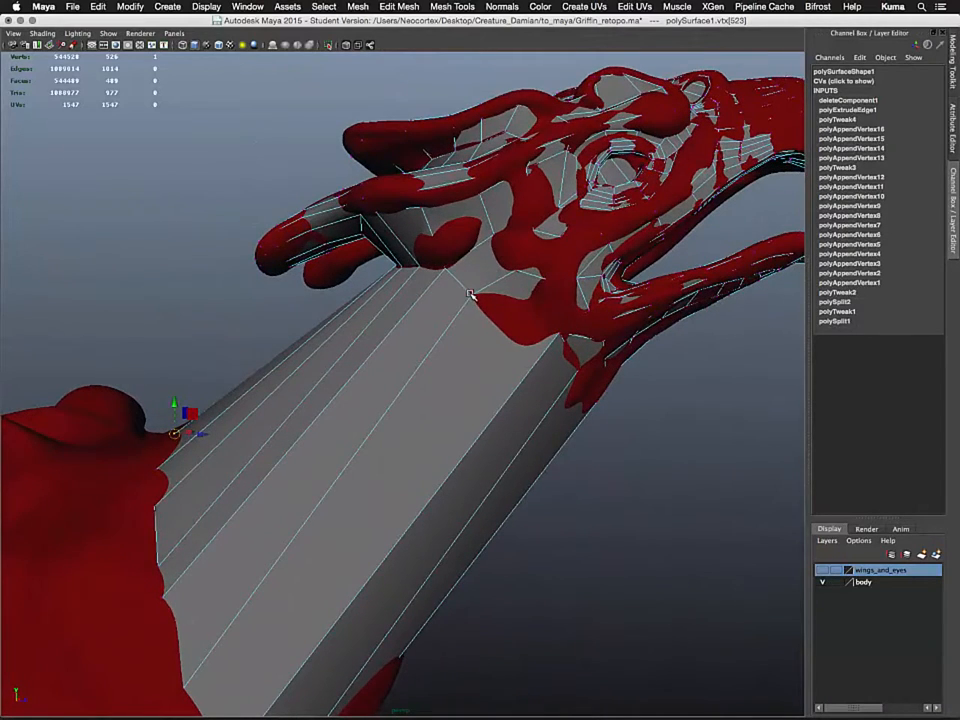
left_click(470, 295)
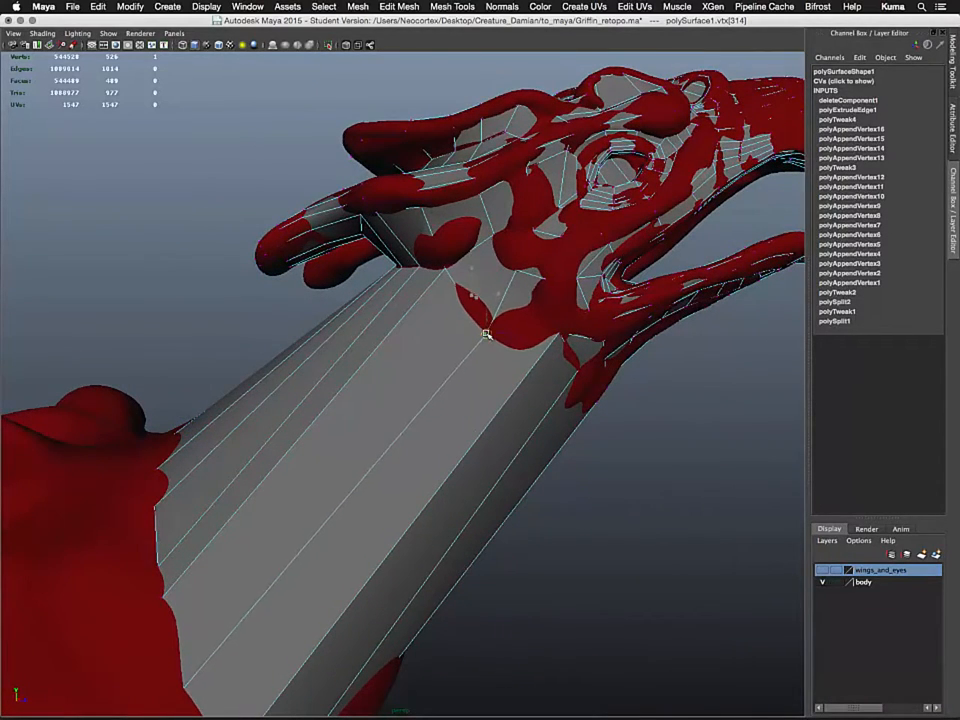
left_click_drag(489, 336, 462, 307, "alt")
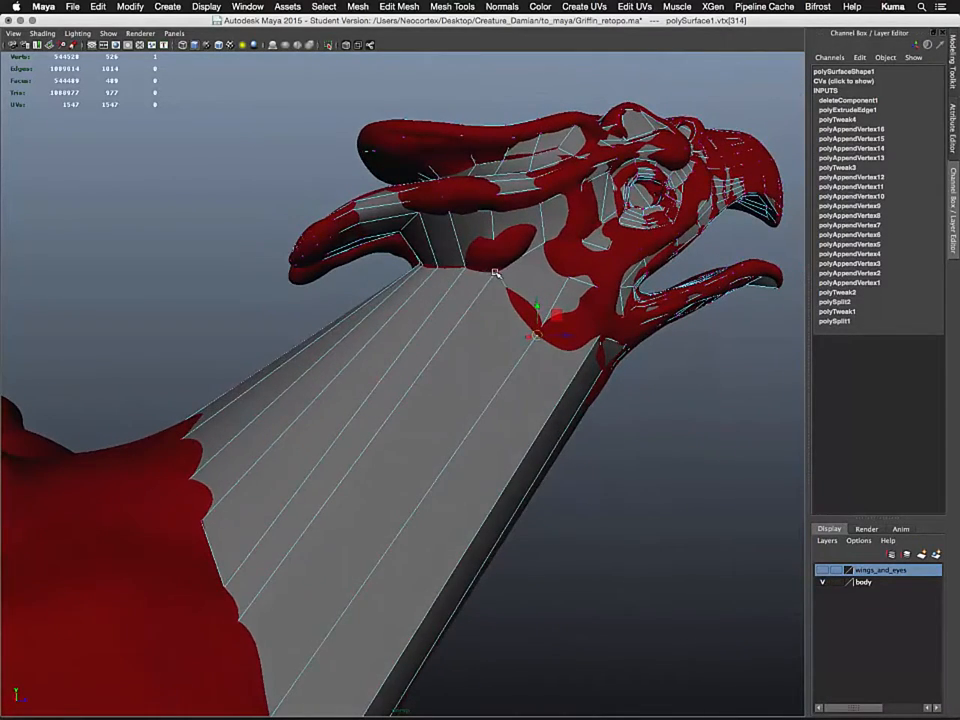
left_click(495, 272)
left_click_drag(497, 272, 491, 342)
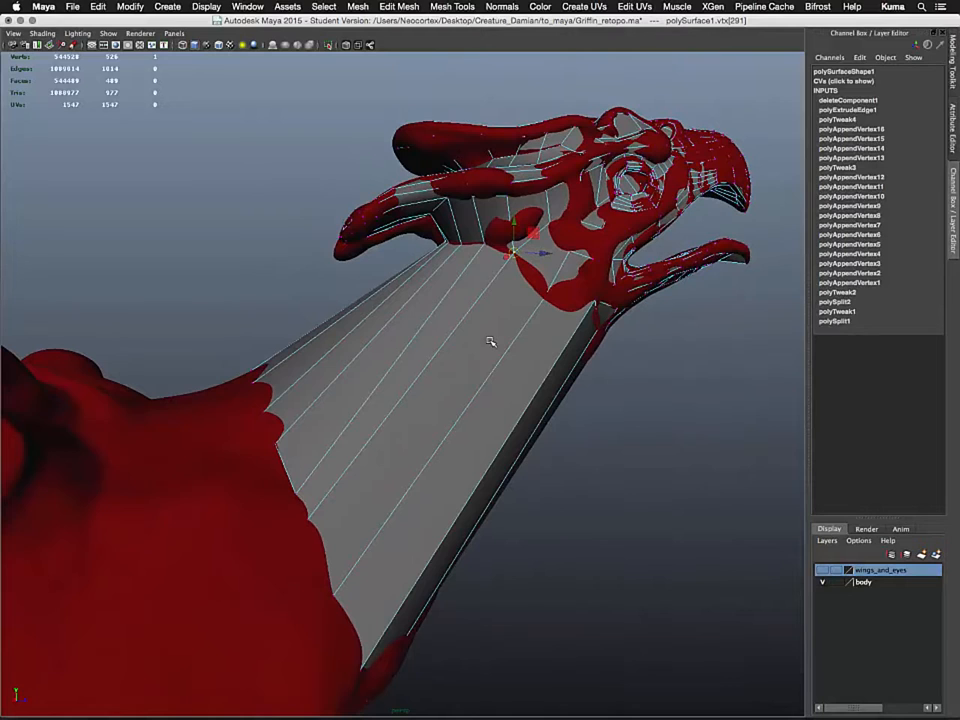
- Activate the Quad Draw tool with its options for the neck mesh
left_click(470, 6)
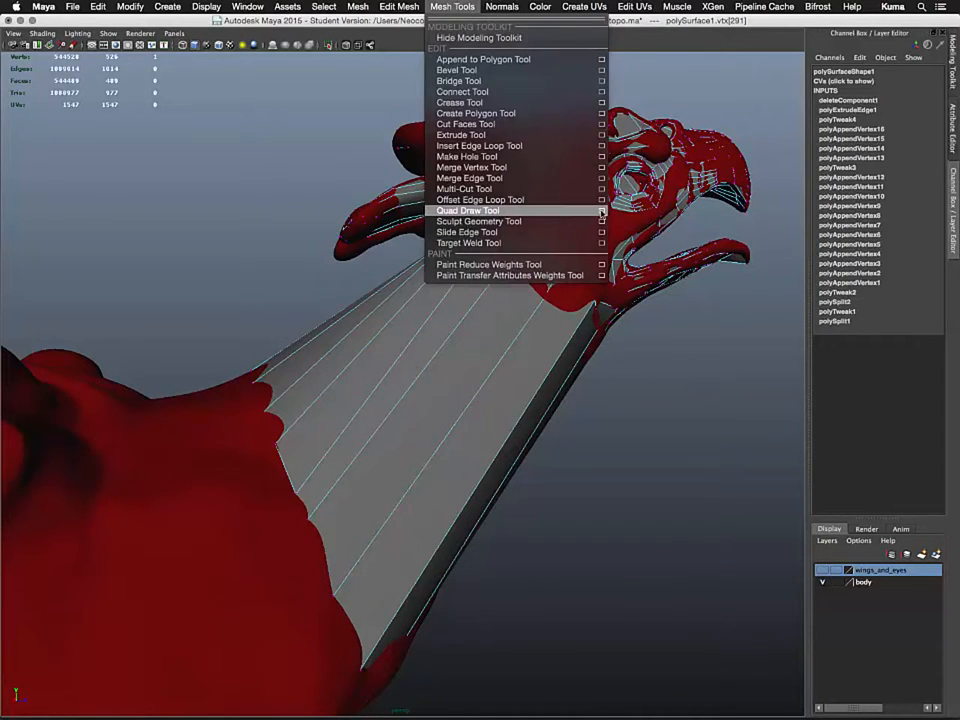
left_click(602, 211)
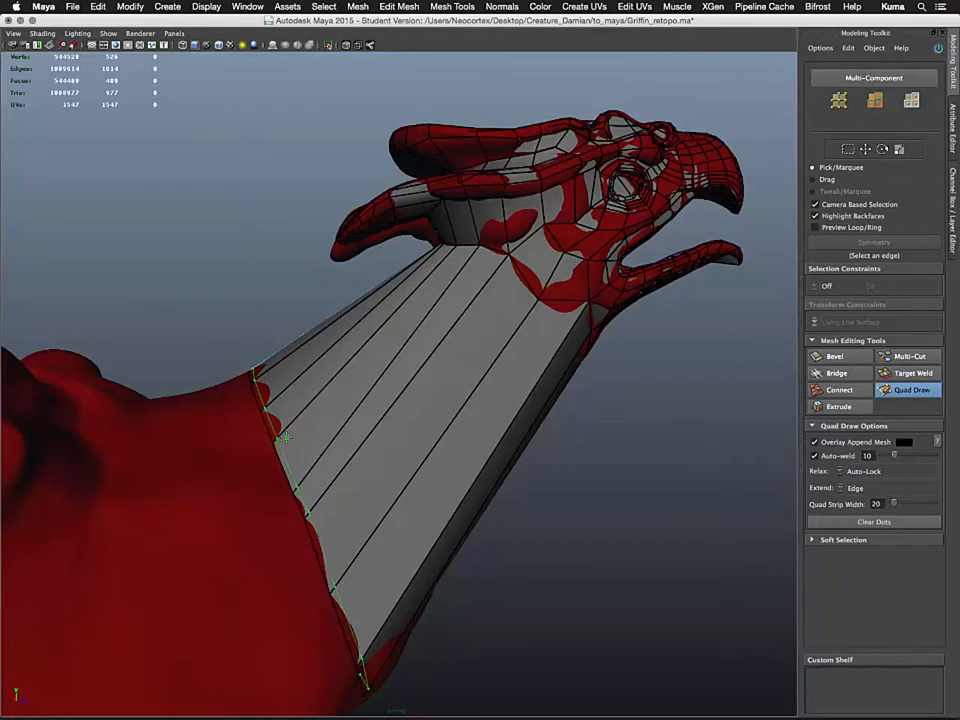
- Insert five edge loops across the long neck faces between the head and the mesh's lower border
left_click(407, 372, "ctrl")
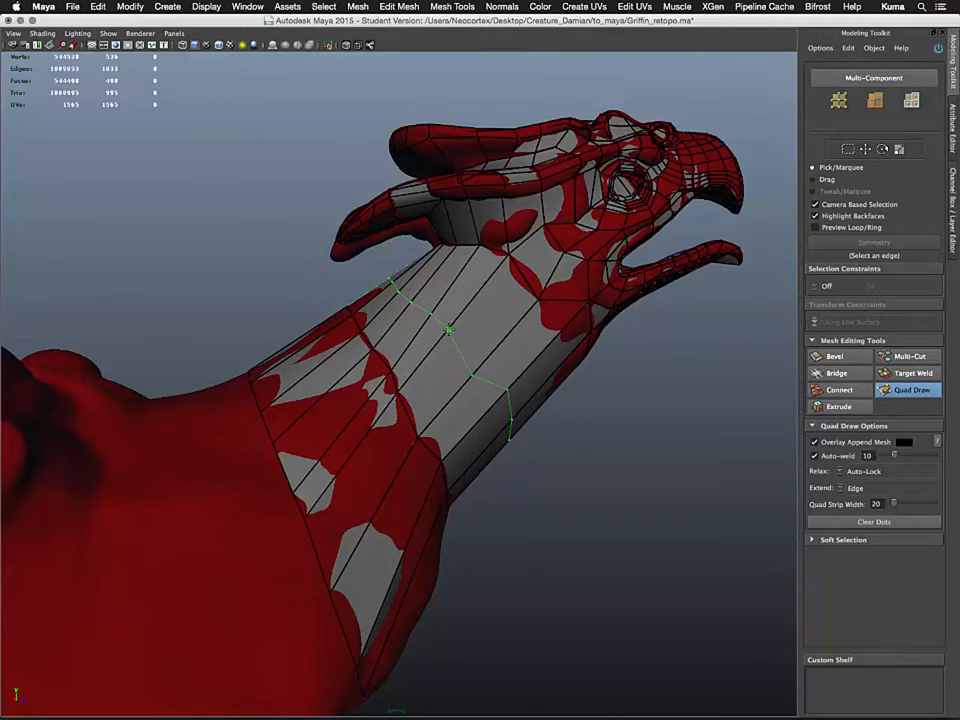
mouse_move(459, 360)
left_mouse_down("alt")
mouse_move(345, 372)
mouse_move(343, 392)
mouse_move(446, 363)
left_mouse_up("alt")
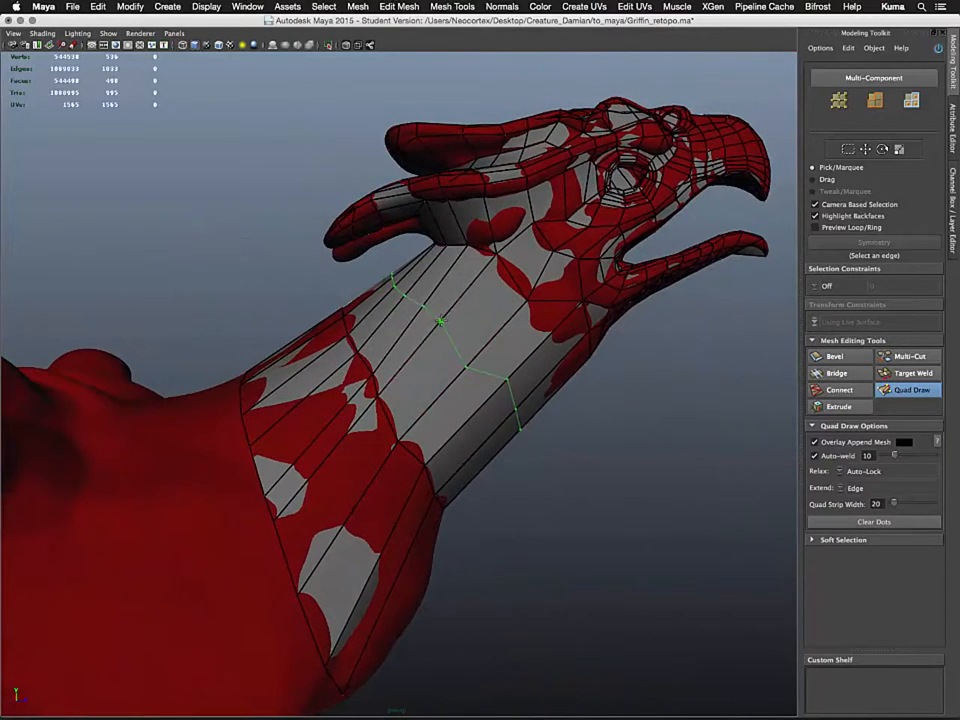
left_click(470, 304, "ctrl")
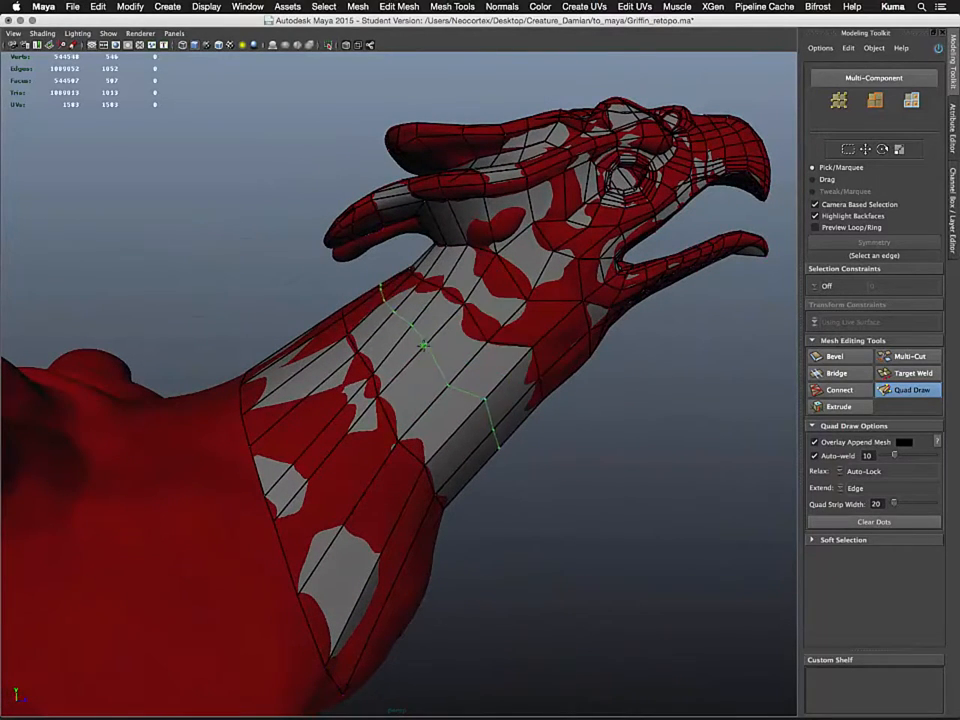
left_click(415, 350, "ctrl")
left_click(343, 416, "ctrl")
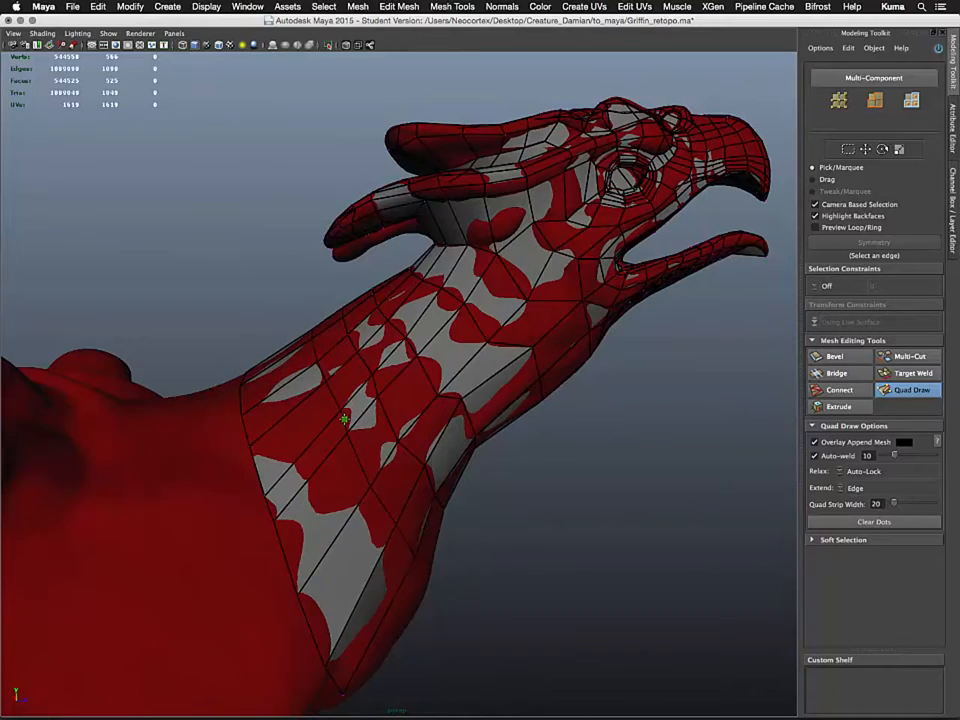
left_click(300, 463, "ctrl")
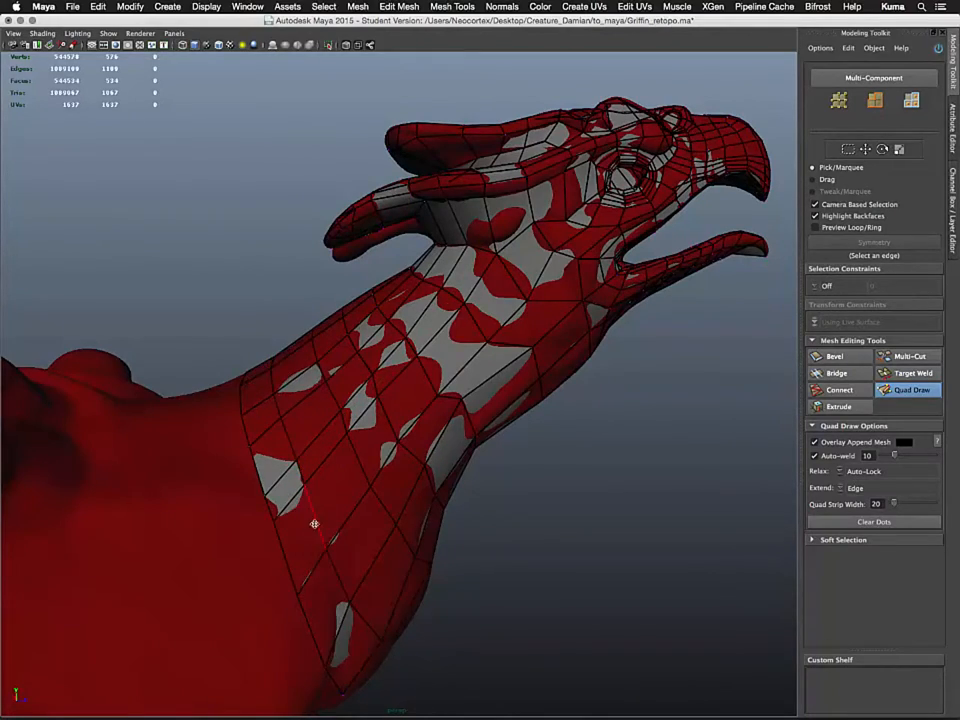
- Raise the border vertices at the front of the chest and the vertex above them to shorten the neck mesh's last row
left_click_drag(315, 521, 416, 428, "alt")
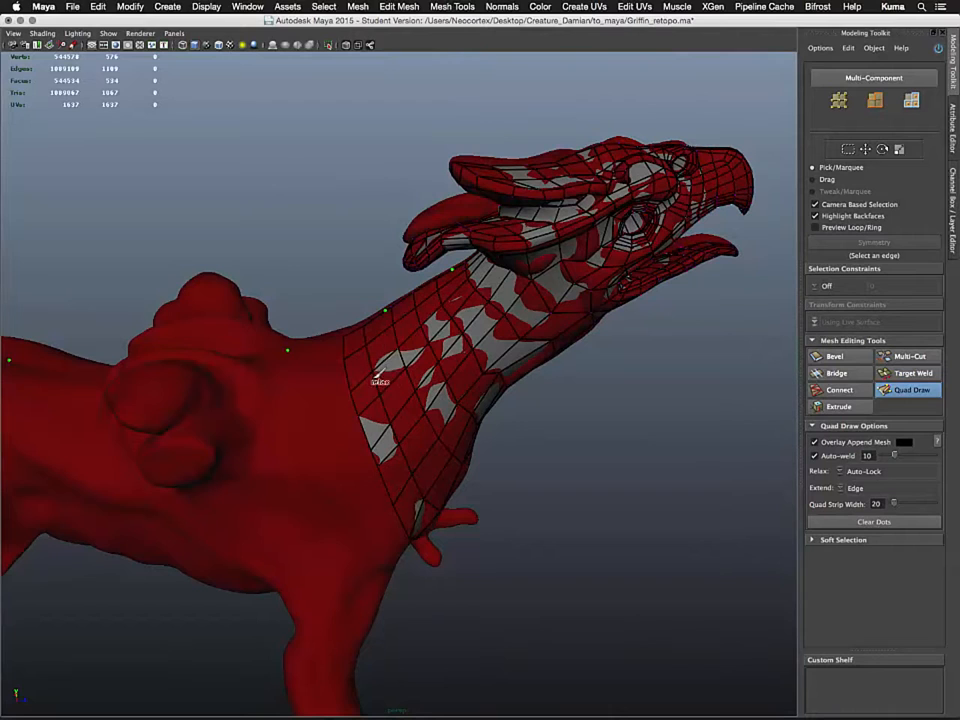
left_click_drag(428, 496, 369, 461, "alt")
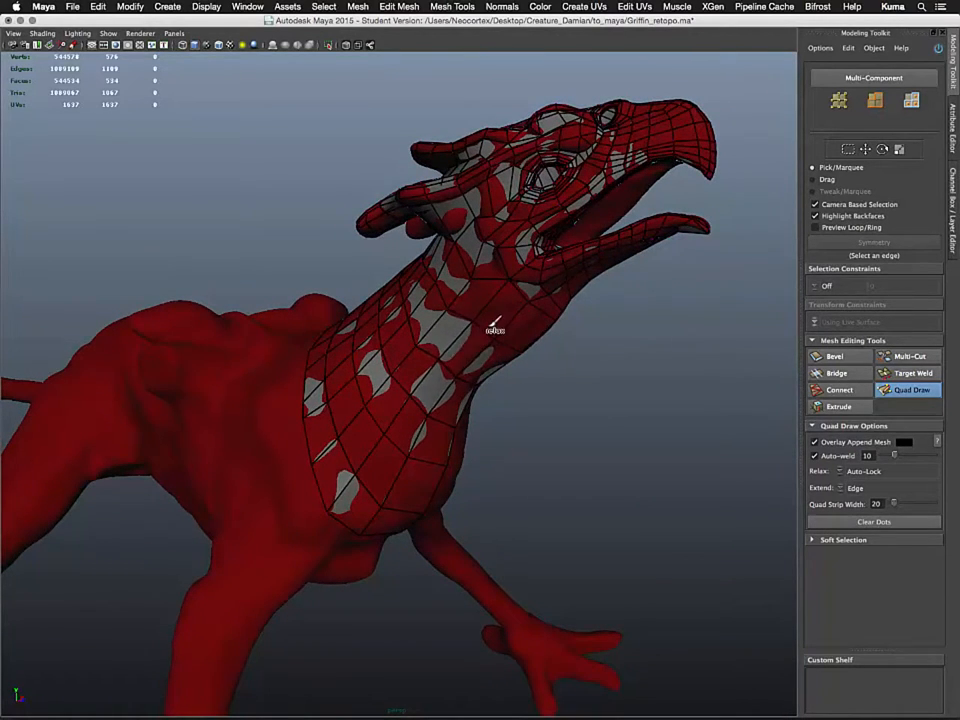
left_click_drag(420, 455, 437, 420, "alt")
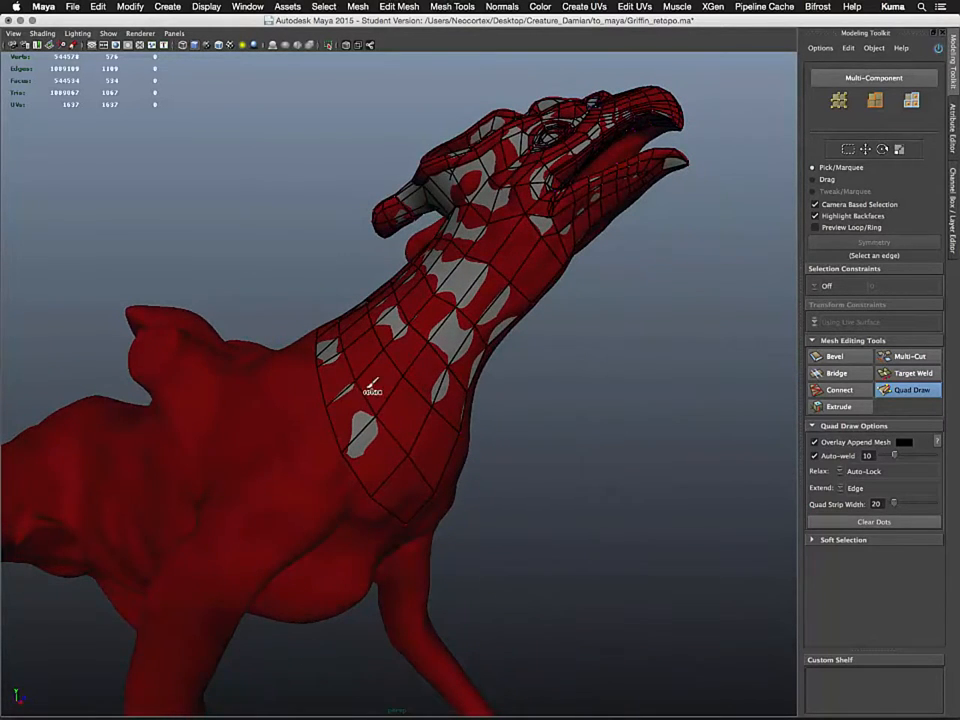
left_click_drag(388, 361, 413, 468, "alt")
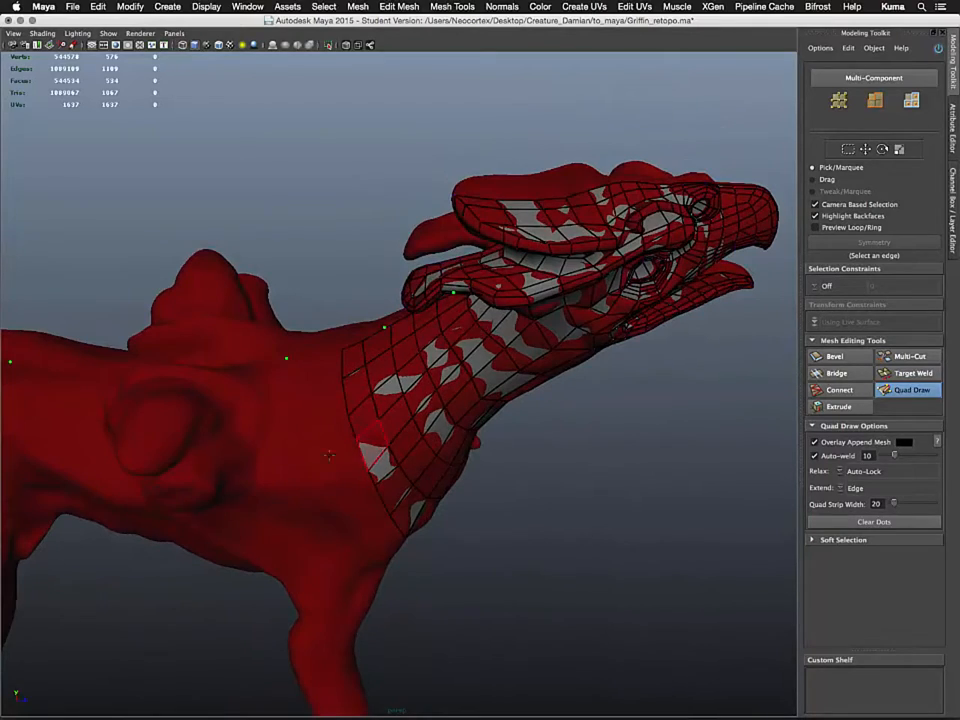
mouse_move(329, 455)
left_mouse_down("alt")
mouse_move(360, 485)
mouse_move(400, 500)
mouse_move(381, 460)
mouse_move(405, 440)
mouse_move(425, 465)
mouse_move(432, 431)
mouse_move(369, 426)
mouse_move(400, 440)
mouse_move(415, 470)
mouse_move(422, 601)
mouse_move(392, 538)
mouse_move(349, 519)
mouse_move(326, 527)
mouse_move(370, 566)
mouse_move(352, 540)
mouse_move(365, 600)
mouse_move(332, 546)
mouse_move(388, 521)
mouse_move(429, 553)
mouse_move(421, 566)
mouse_move(414, 486)
mouse_move(381, 467)
mouse_move(381, 476)
mouse_move(394, 425)
mouse_move(452, 444)
mouse_move(356, 439)
mouse_move(368, 432)
left_mouse_up("alt")
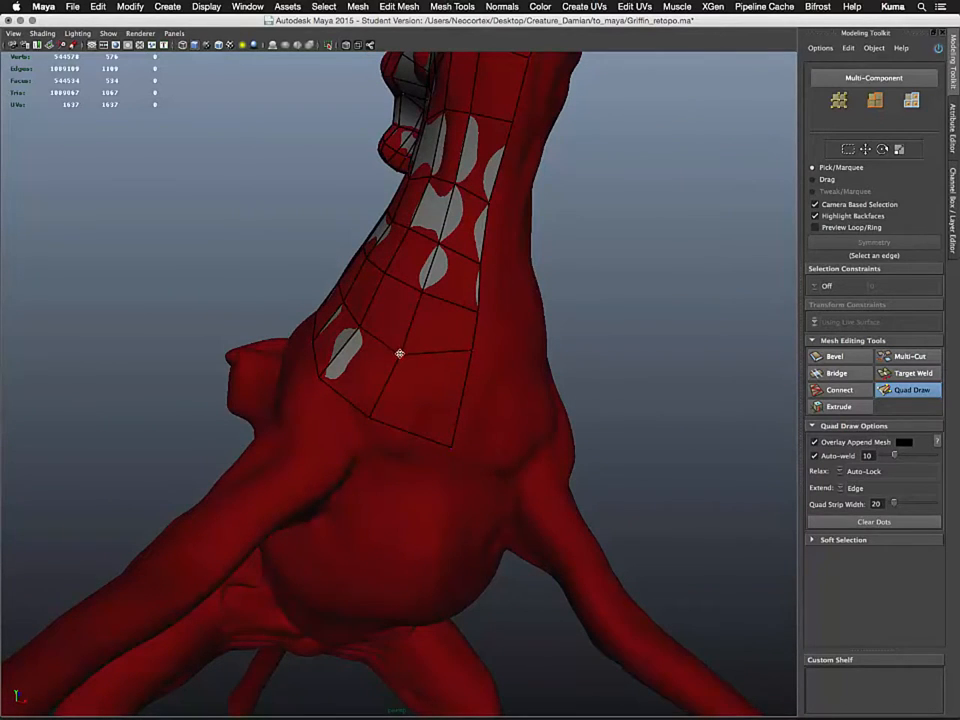
left_click_drag(400, 354, 408, 316)
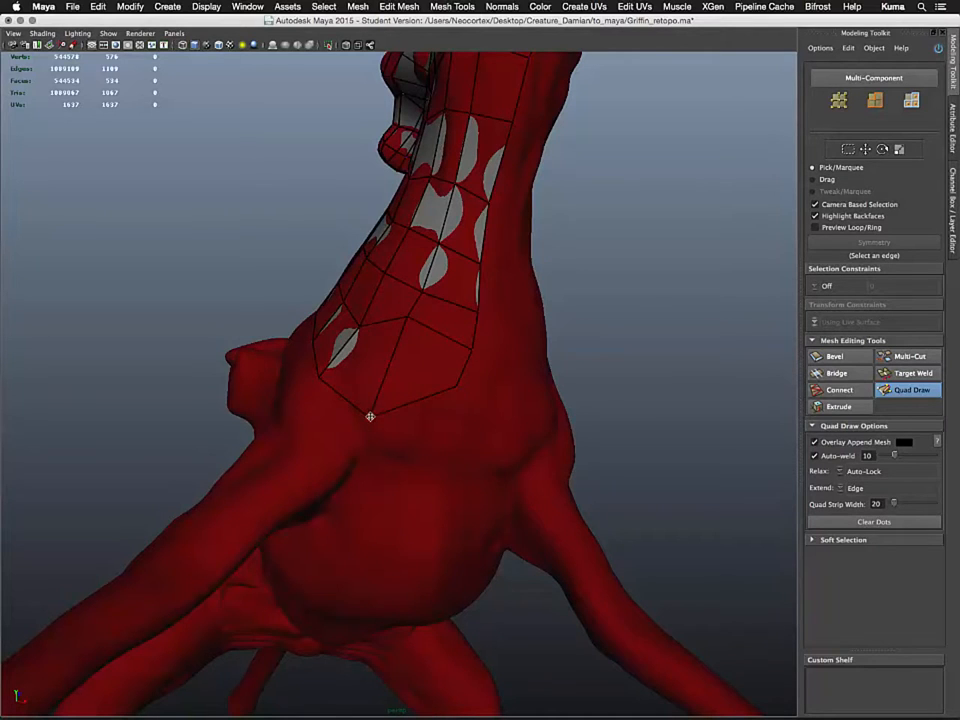
left_click_drag(370, 416, 383, 357)
- Shift the neck mesh's side and upper border vertices back toward the shoulder and even out the last rows
mouse_move(336, 409)
left_mouse_down("alt")
mouse_move(447, 481)
mouse_move(448, 455)
left_mouse_up("alt")
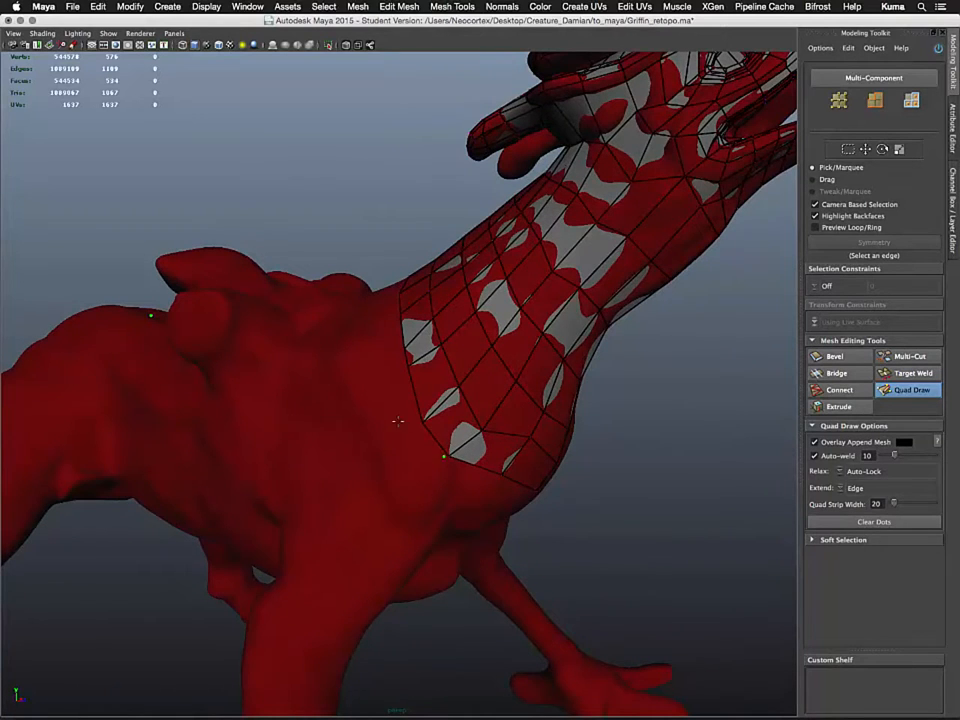
mouse_move(397, 421)
left_mouse_down("alt")
mouse_move(464, 457)
mouse_move(460, 488)
mouse_move(393, 437)
mouse_move(419, 436)
mouse_move(388, 429)
mouse_move(380, 401)
mouse_move(432, 414)
mouse_move(400, 409)
mouse_move(406, 379)
mouse_move(436, 359)
mouse_move(414, 360)
left_mouse_up("alt")
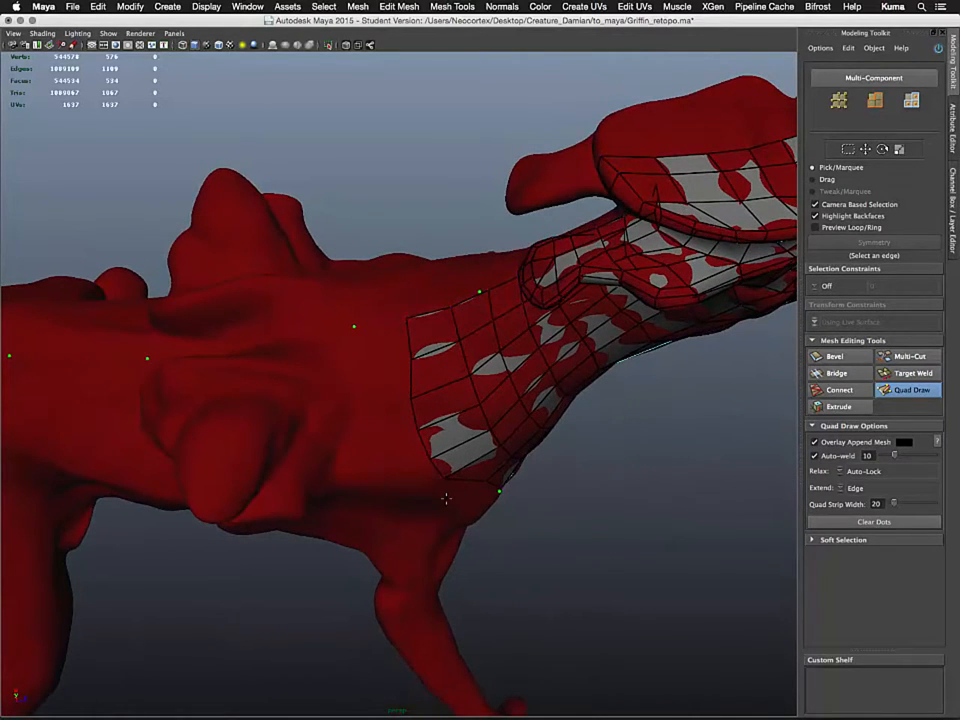
left_click_drag(454, 490, 383, 427, "alt")
mouse_move(400, 411)
left_mouse_down("alt")
mouse_move(424, 397)
mouse_move(403, 402)
left_mouse_up("alt")
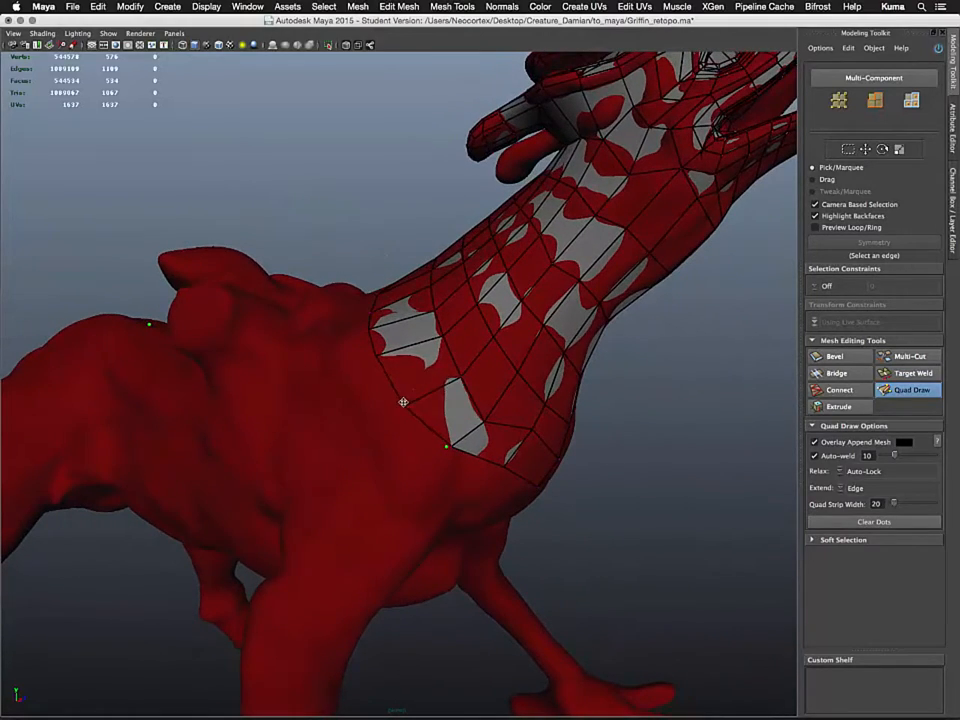
mouse_move(418, 444)
left_mouse_down("alt")
mouse_move(420, 471)
mouse_move(388, 455)
mouse_move(431, 390)
left_mouse_up("alt")
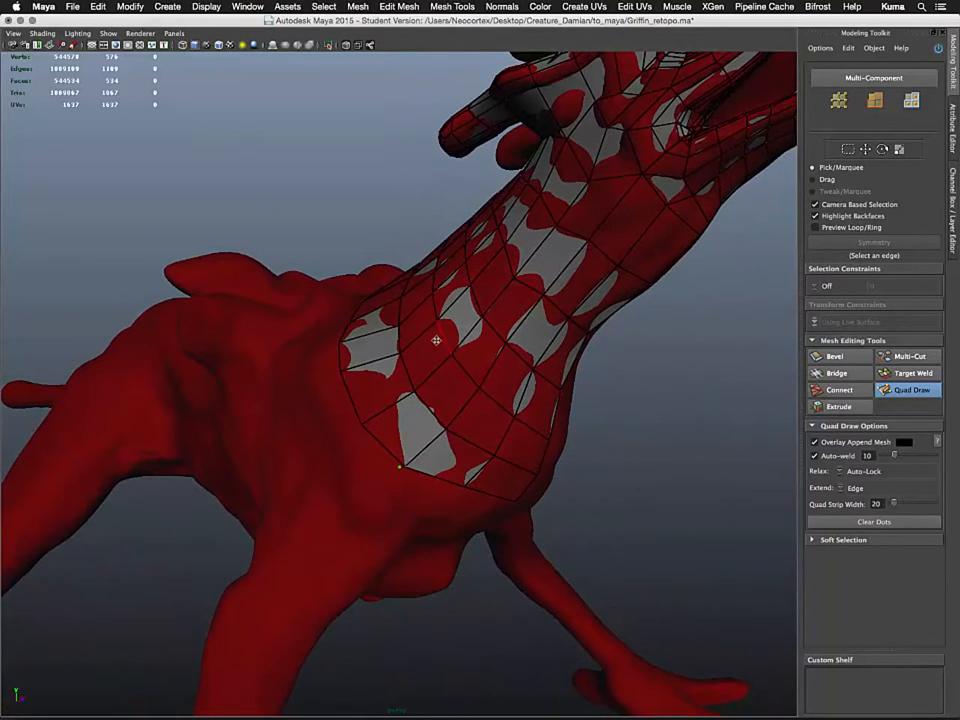
left_click_drag(435, 339, 498, 393, "alt")
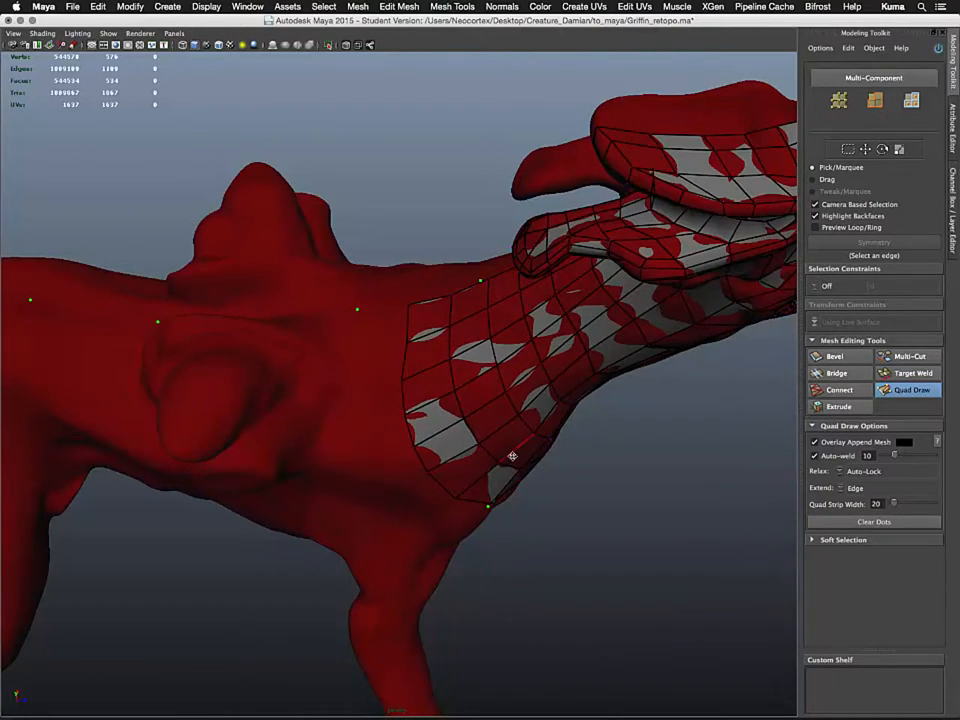
left_click_drag(385, 341, 487, 466, "alt")
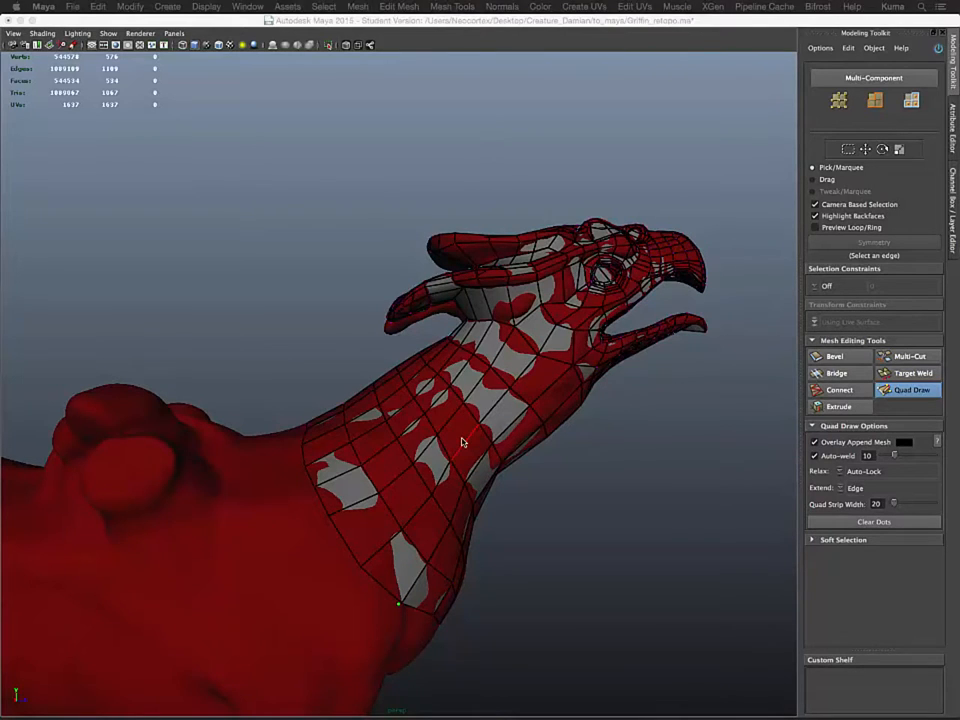
- Fill a quad on the back's centre line directly behind the neck mesh border
left_click(577, 537)
left_click_drag(483, 482, 565, 417, "alt")
scroll(565, 417, "up", 3)
middle_click_drag(527, 418, 449, 458, "alt")
left_click_drag(449, 458, 398, 390, "alt")
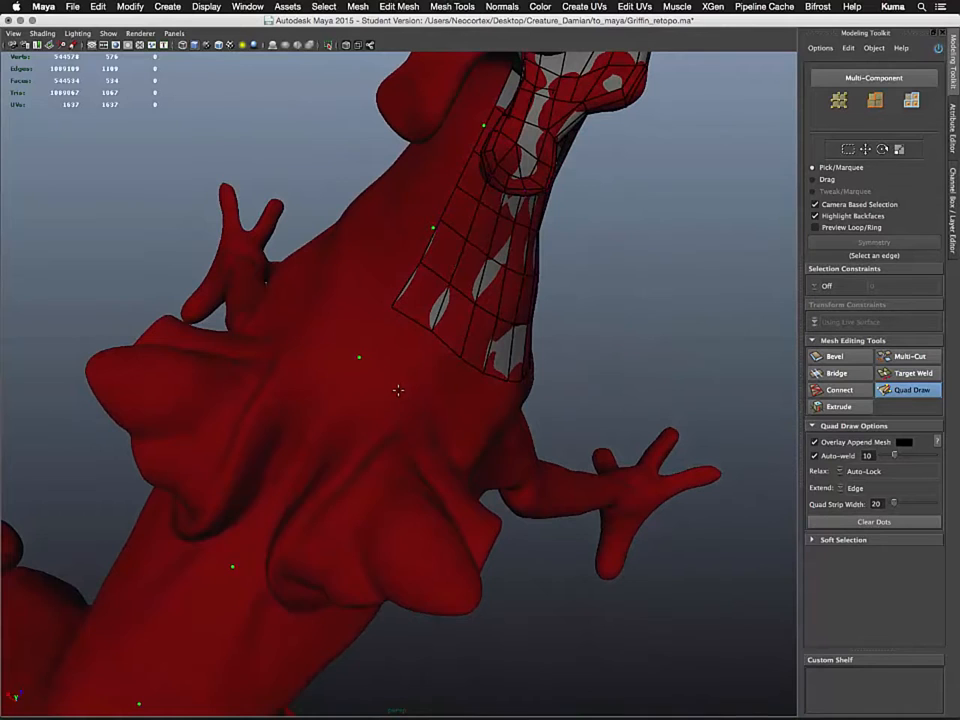
left_click(390, 338, "shift")
- Extend the centre-line strip with two long quads, one between the wings and one farther down the back
mouse_move(280, 534)
left_mouse_down("alt")
mouse_move(316, 524)
mouse_move(348, 583)
left_mouse_up("alt")
left_click(376, 611)
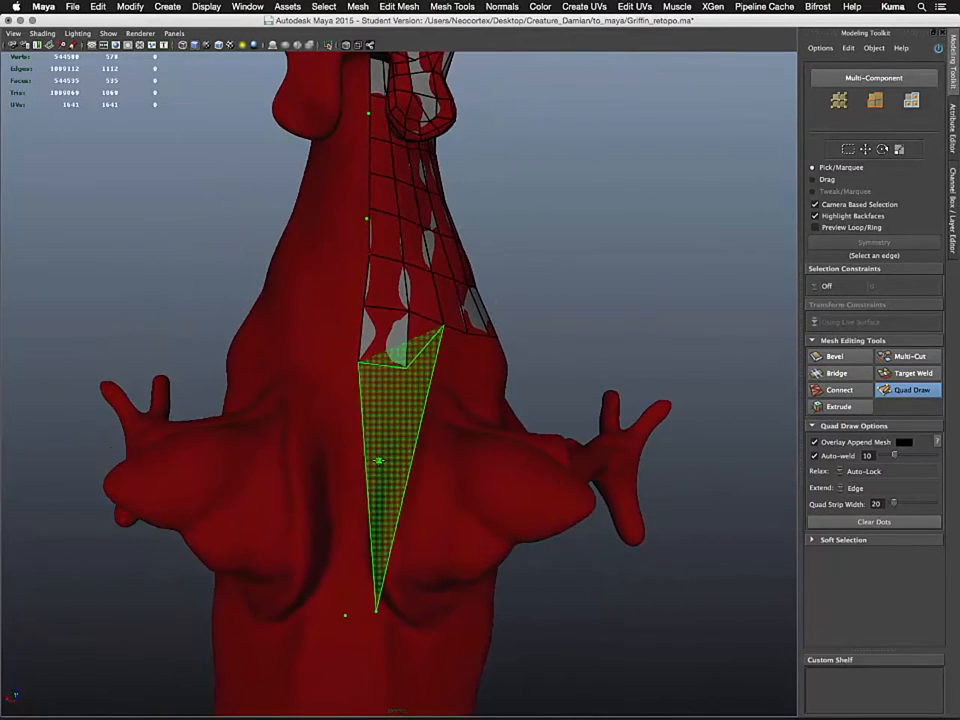
left_click(373, 481, "shift")
left_click_drag(373, 481, 384, 520, "alt")
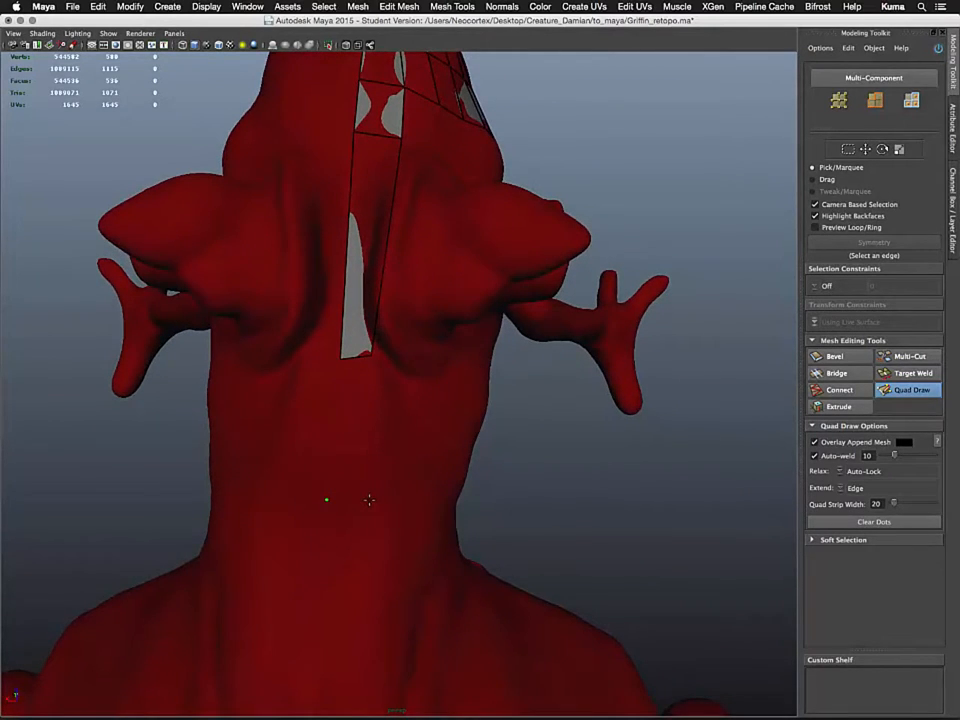
left_click(369, 500, "shift")
- Fill two quads behind the neck border, stepping down from the back strip toward the shoulder
left_click_drag(478, 471, 379, 425, "alt")
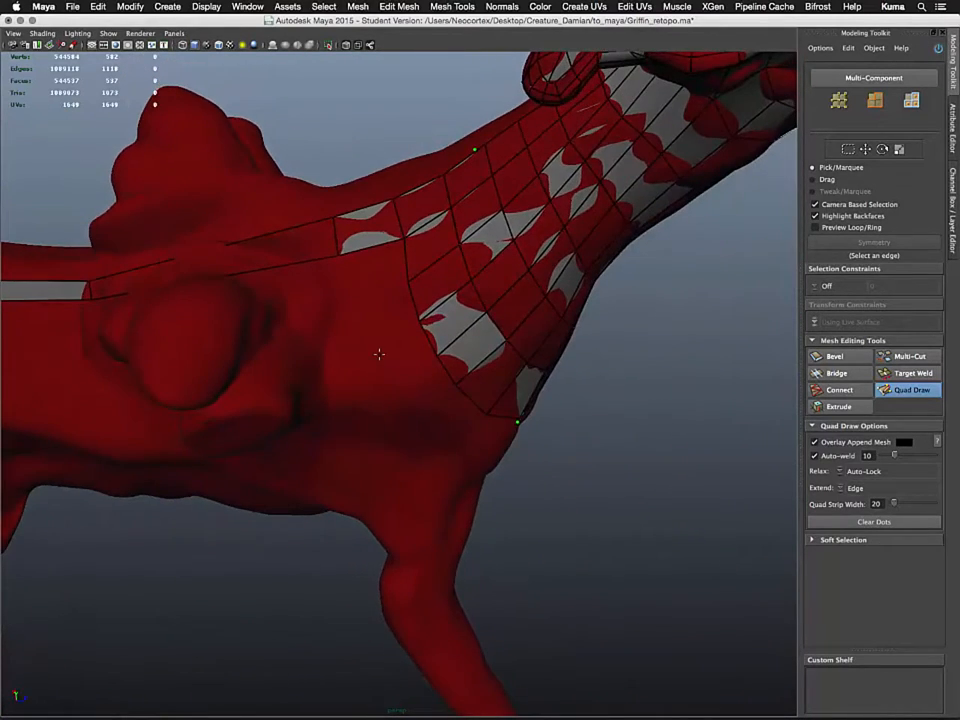
left_click_drag(379, 353, 341, 390, "alt")
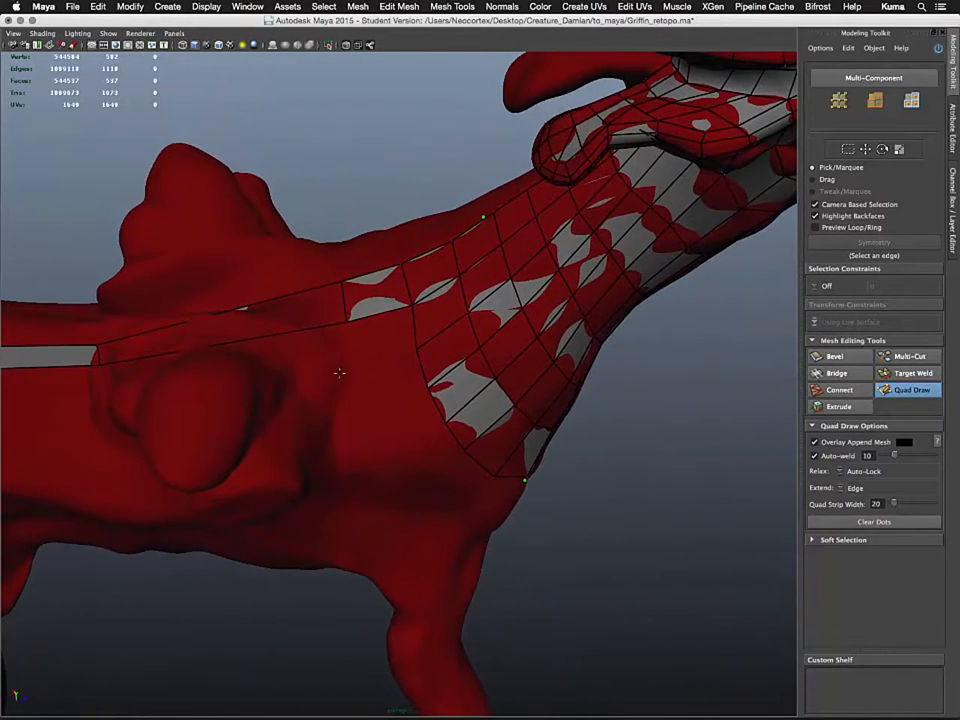
mouse_move(365, 421)
left_mouse_down("alt")
mouse_move(368, 410)
mouse_move(352, 398)
mouse_move(361, 396)
left_mouse_up("alt")
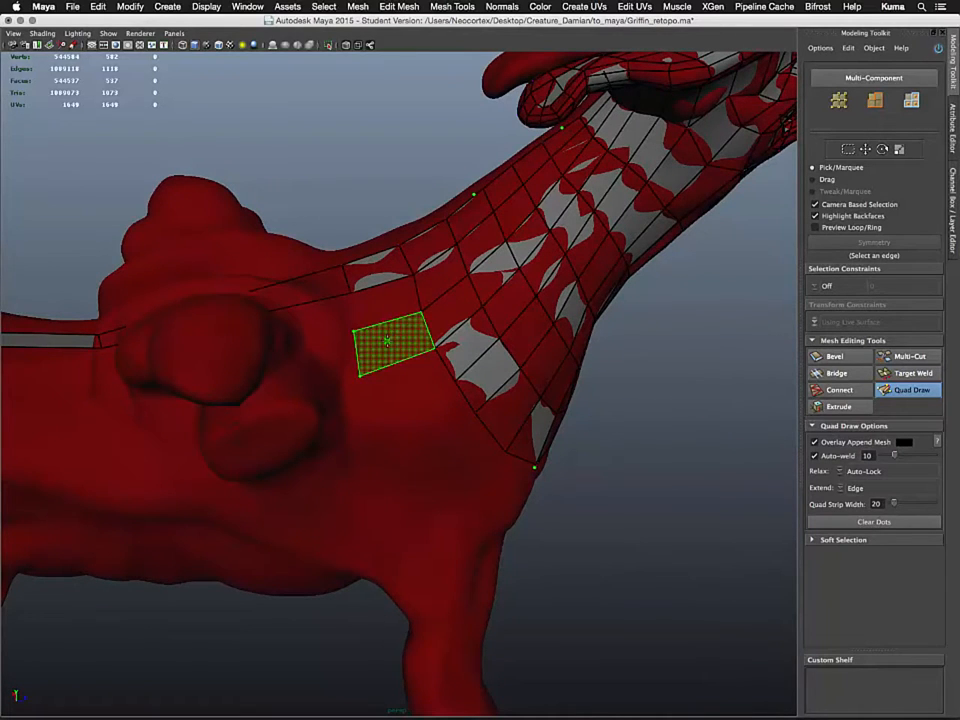
left_click(392, 340, "shift")
- Insert an edge loop across the long quad between the wings and shift its outer vertex toward the wing base
left_click_drag(384, 311, 418, 407, "alt")
left_click_drag(453, 310, 396, 328, "alt")
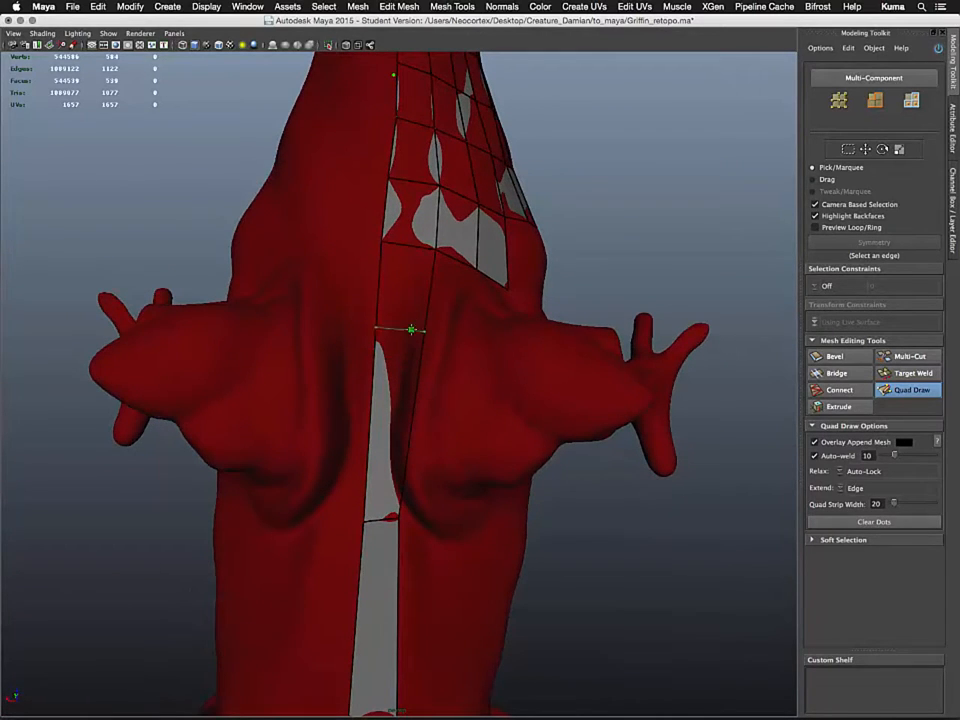
left_click(413, 335, "ctrl")
mouse_move(523, 360)
left_mouse_down("alt")
mouse_move(480, 362)
mouse_move(461, 317)
mouse_move(467, 325)
left_mouse_up("alt")
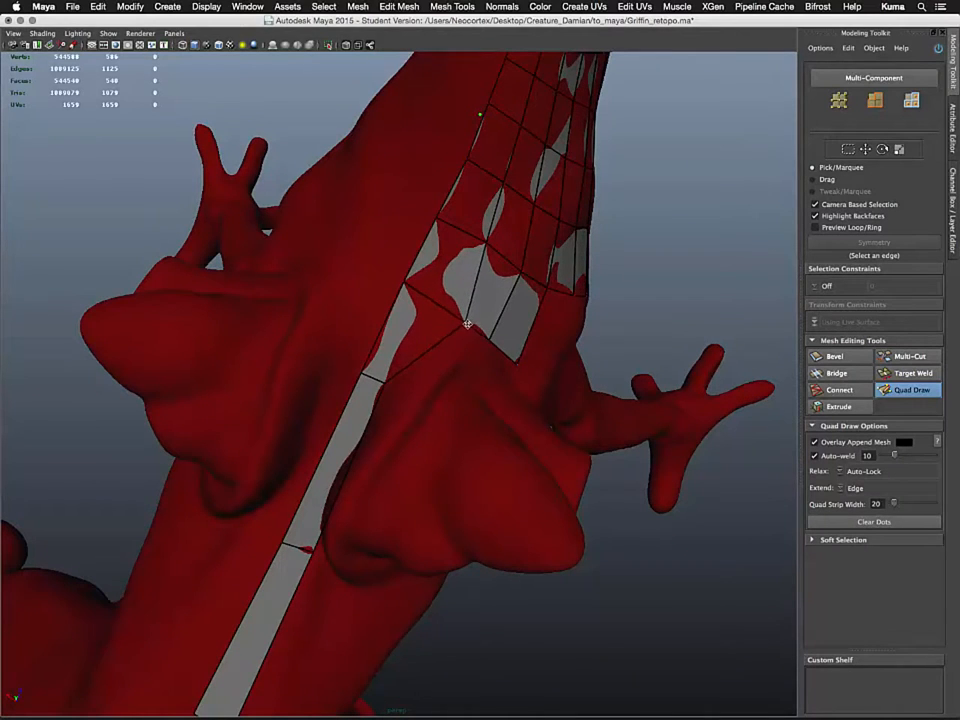
mouse_move(389, 386)
left_mouse_down()
mouse_move(400, 396)
mouse_move(493, 405)
mouse_move(548, 400)
mouse_move(411, 388)
left_mouse_up()
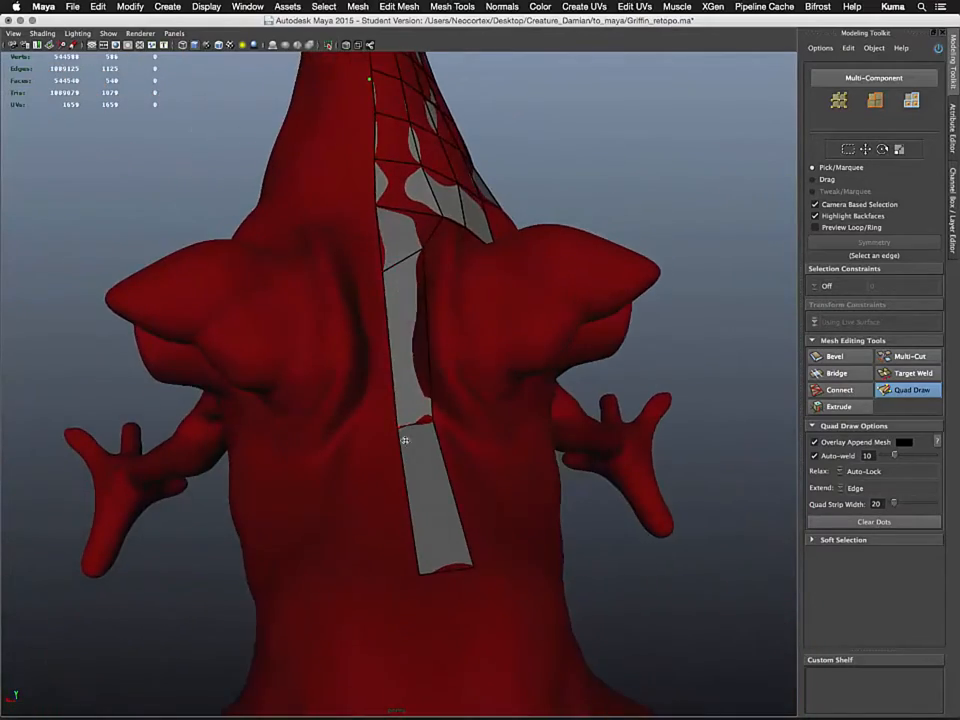
left_click_drag(407, 439, 422, 403, "alt")
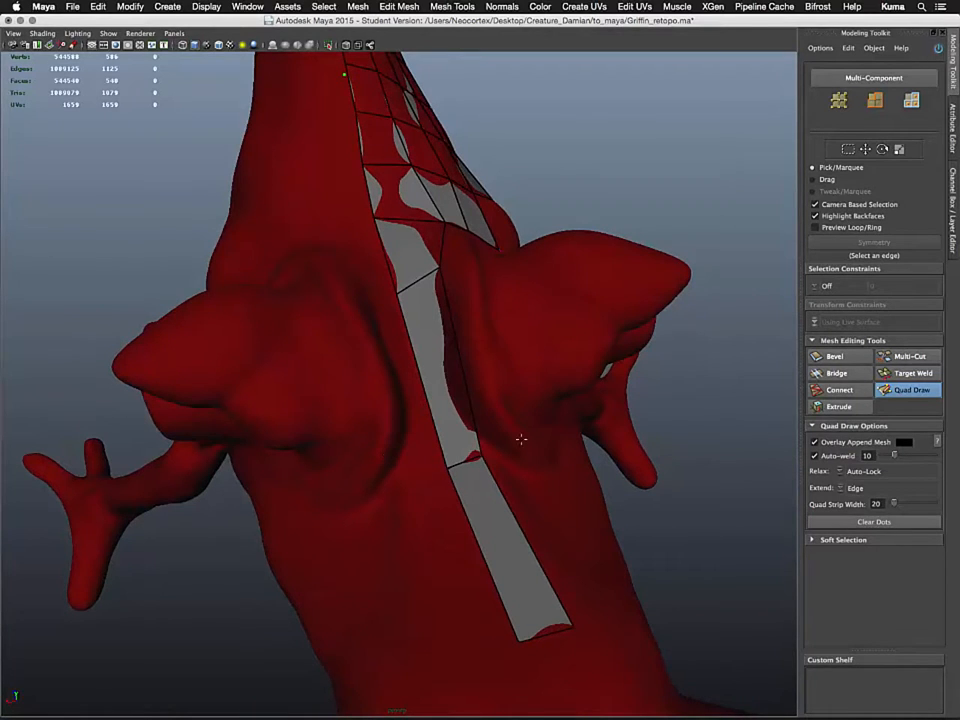
- Insert a second edge loop between the wings and nudge the strip's outer vertex behind the wing outward
left_click_drag(541, 423, 522, 428, "alt")
mouse_move(482, 469)
left_mouse_down("alt")
mouse_move(491, 505)
mouse_move(466, 515)
mouse_move(459, 402)
mouse_move(476, 381)
mouse_move(444, 371)
left_mouse_up("alt")
left_click(411, 431, "ctrl")
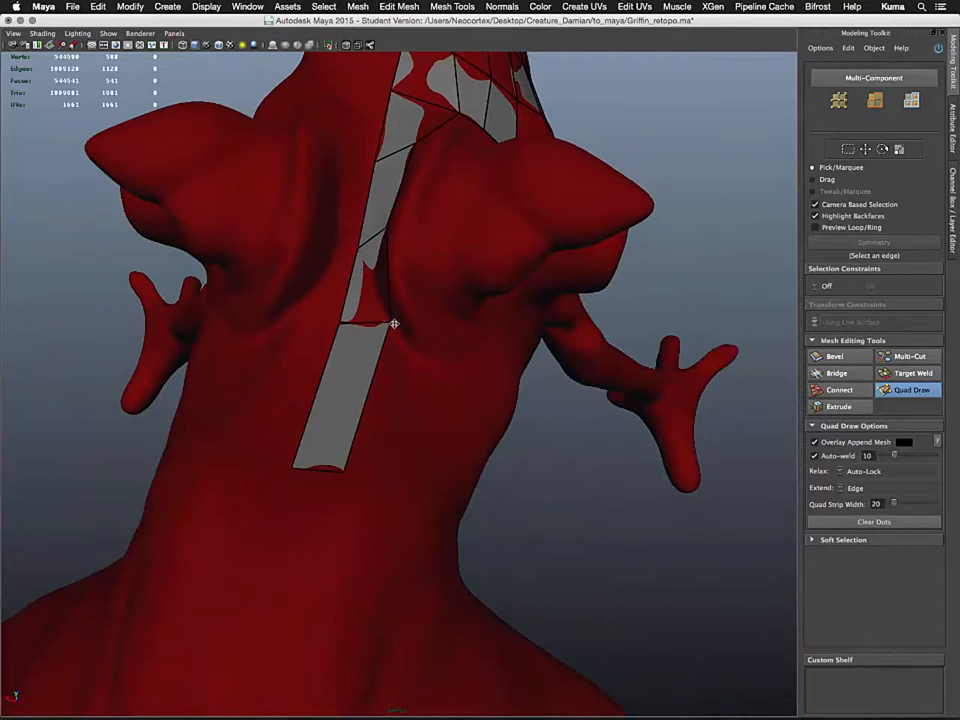
left_click_drag(394, 323, 398, 325)
- Fill a quad beside the back strip behind the wing and place guide dots on the flank below the wing base
mouse_move(420, 447)
left_mouse_down("alt")
mouse_move(351, 448)
mouse_move(436, 448)
left_mouse_up("alt")
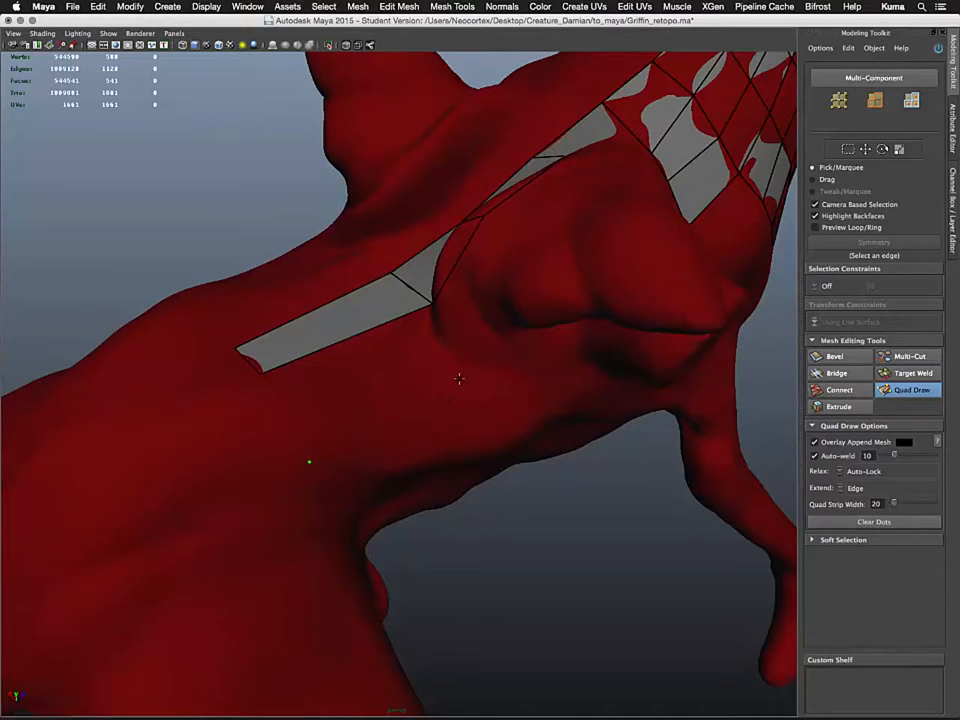
left_click(392, 378, "shift")
left_click_drag(416, 422, 416, 454, "alt")
middle_click_drag(416, 454, 363, 542, "alt")
left_click_drag(363, 542, 351, 427, "alt")
left_click_drag(418, 463, 389, 426, "alt")
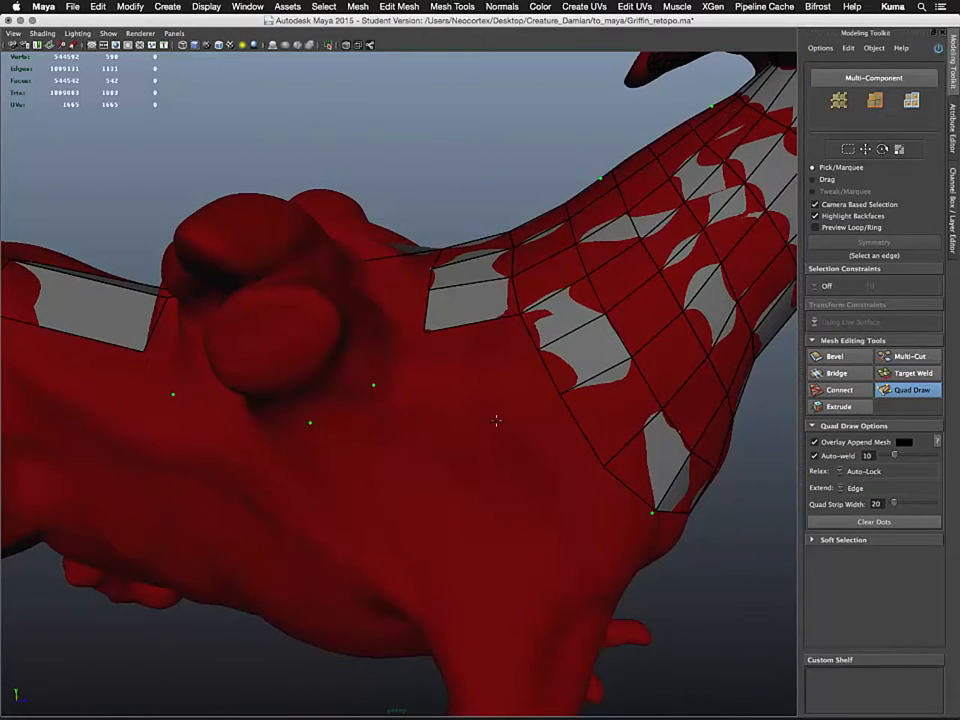
- Place dots on the shoulder and fill a quad behind the lower part of the neck border
left_click_drag(493, 441, 490, 417, "alt")
left_click_drag(528, 490, 503, 409, "alt")
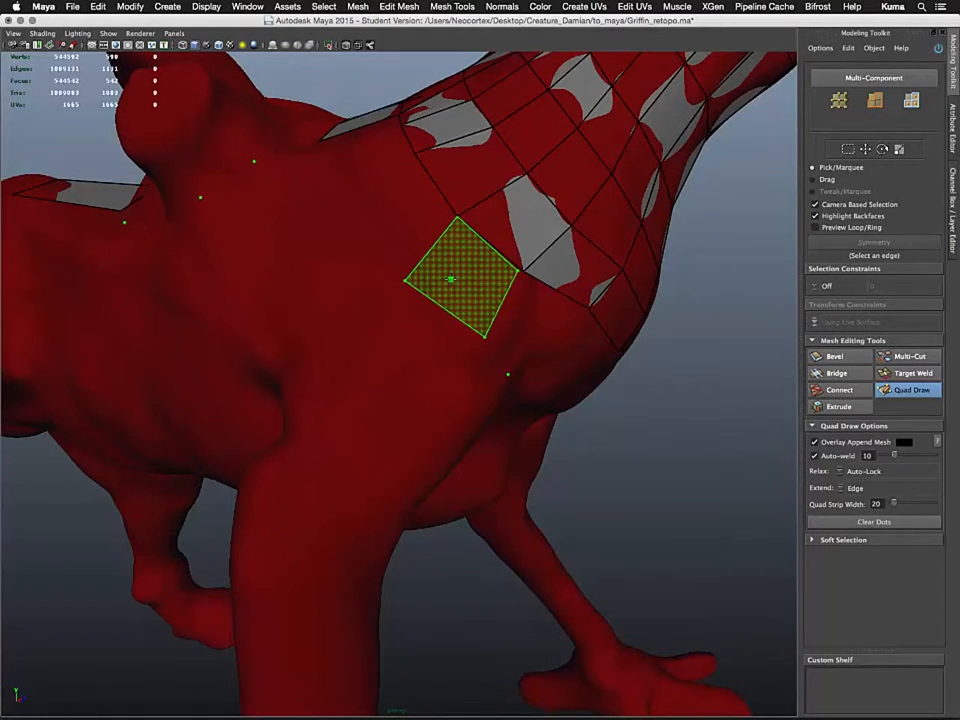
left_click(451, 279, "shift")
left_click_drag(527, 347, 519, 364, "alt")
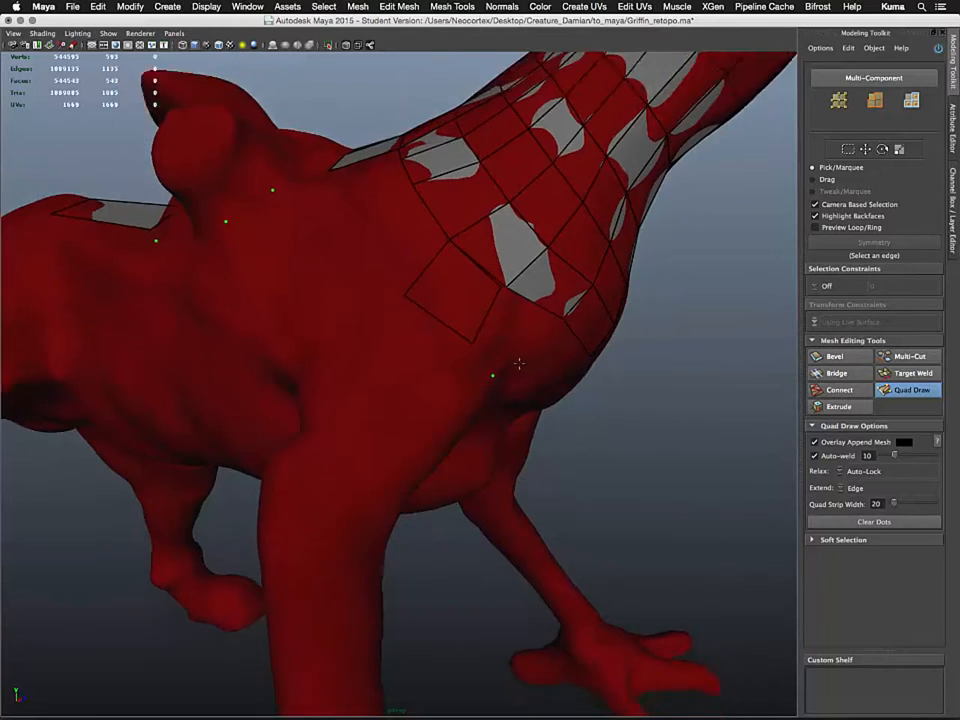
- Target-weld the new shoulder quad's loose corner to the adjacent neck border vertex
right_click_drag(519, 364, 735, 403, "alt")
left_click(892, 375)
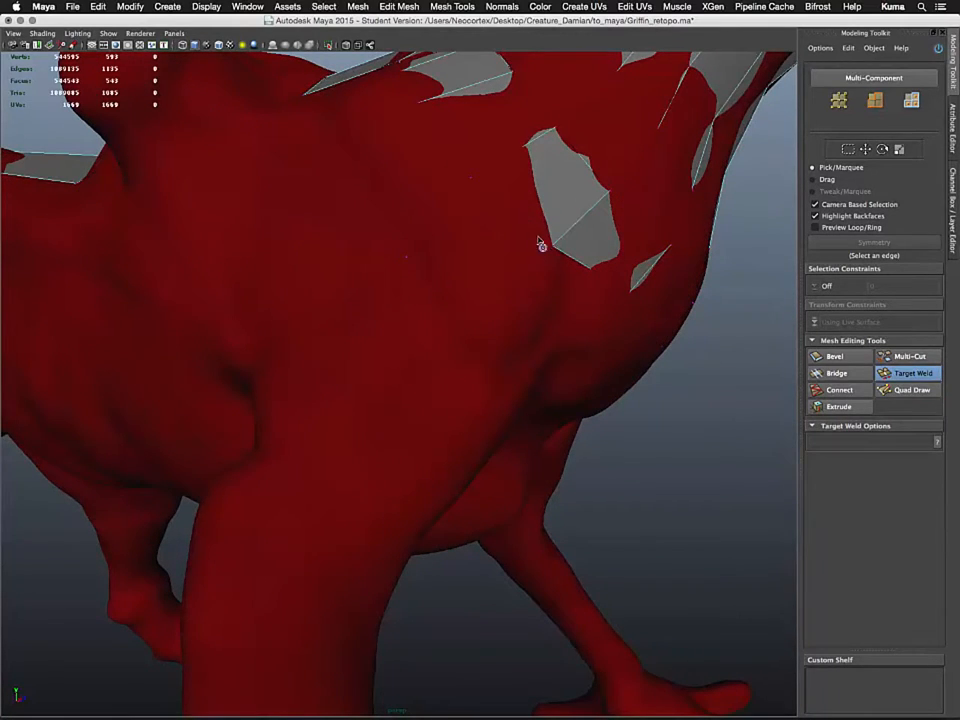
left_click_drag(547, 245, 554, 248)
- Resume Quad Draw and fill the chest quad beside the shoulder quad, plus one behind the upper neck border
left_click(910, 392)
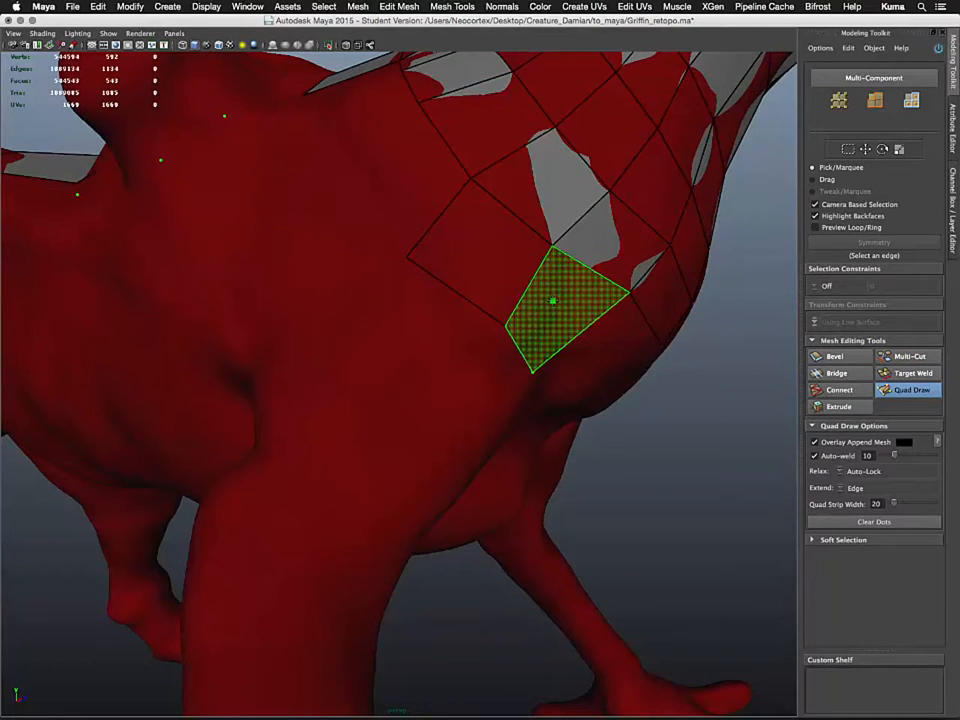
left_click(553, 300, "shift")
mouse_move(422, 274)
left_mouse_down("alt")
mouse_move(504, 317)
mouse_move(495, 334)
mouse_move(508, 360)
mouse_move(528, 356)
mouse_move(418, 311)
mouse_move(423, 317)
left_mouse_up("alt")
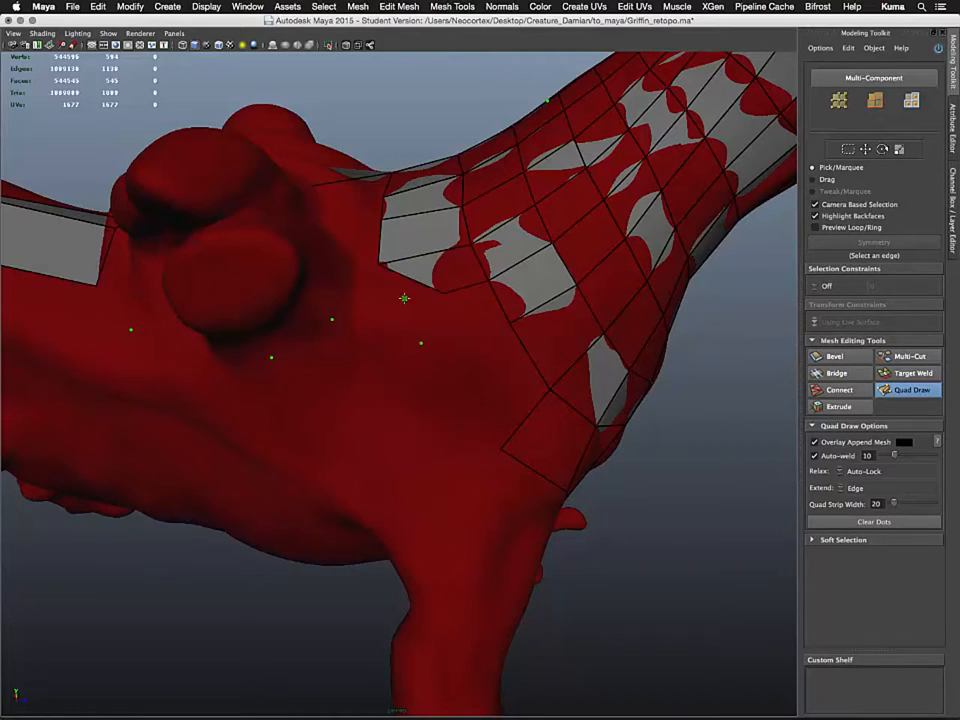
- Fill three quads on the shoulder between the neck border and the dots in front of the wing base
left_click(410, 318, "shift")
left_click(476, 317, "shift")
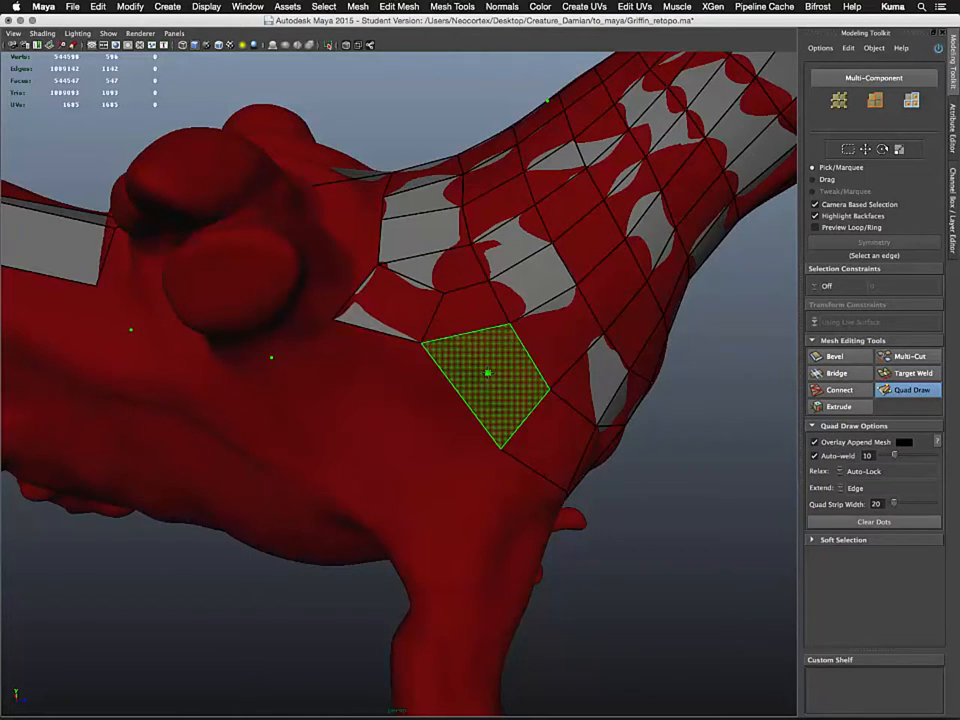
left_click(488, 373, "shift")
- Reposition the lower corner vertices of the new shoulder quads to even out the border behind the neck
middle_click_drag(422, 371, 477, 327, "alt")
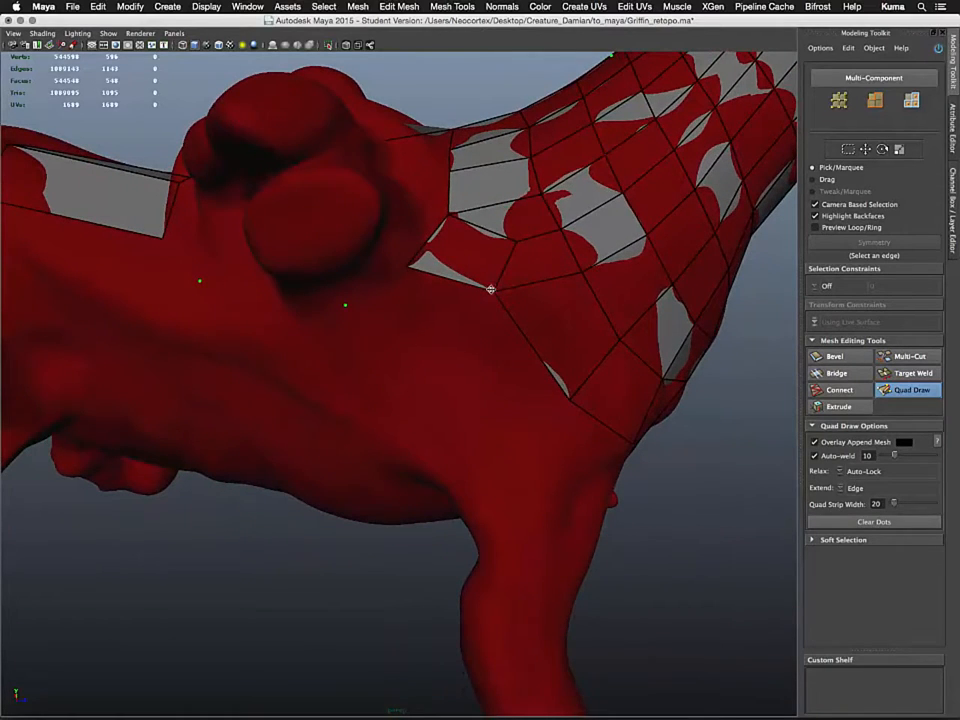
mouse_move(490, 291)
left_mouse_down()
mouse_move(476, 335)
mouse_move(481, 329)
left_mouse_up()
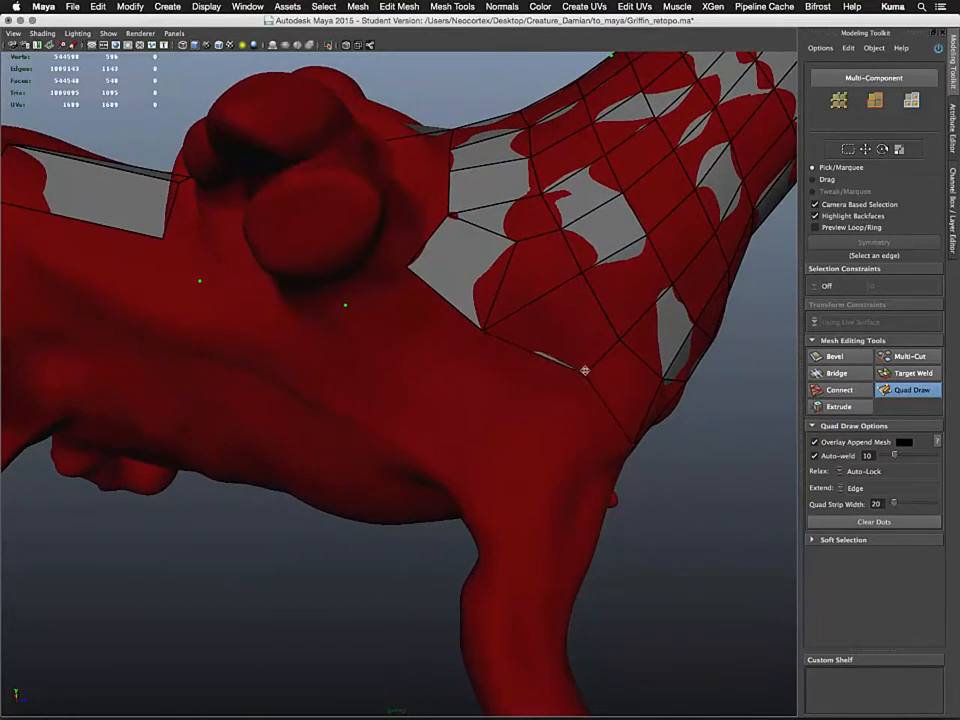
left_click_drag(483, 331, 506, 317)
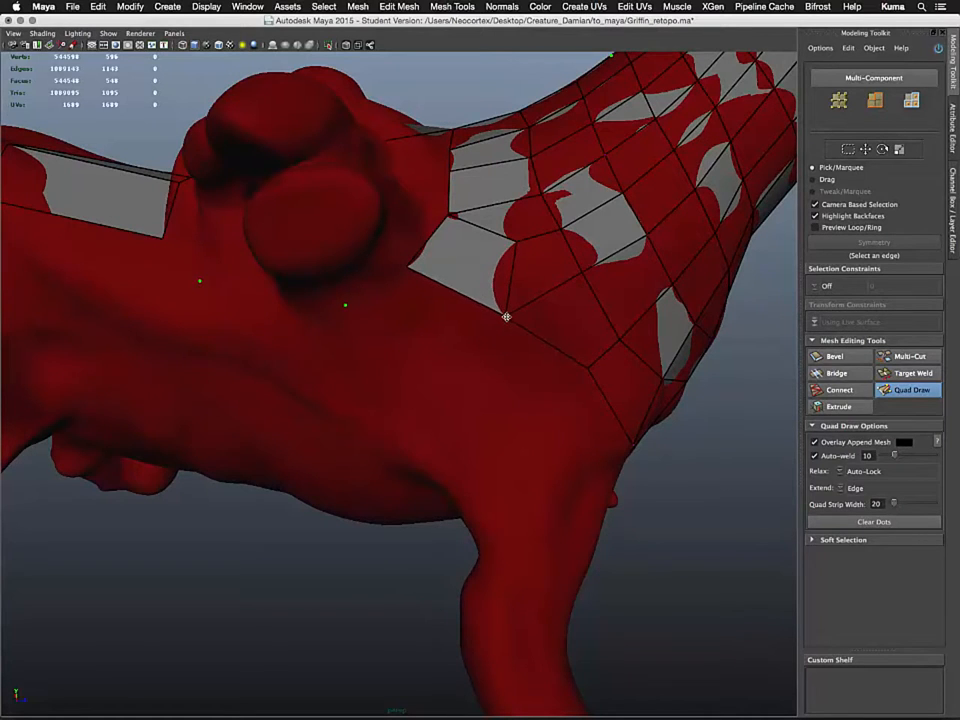
- Fill two quads running back from the shoulder below the wing base, plus one beneath them on the flank
left_click(431, 330, "shift")
left_click_drag(335, 378, 335, 326, "alt")
left_click(403, 300, "shift")
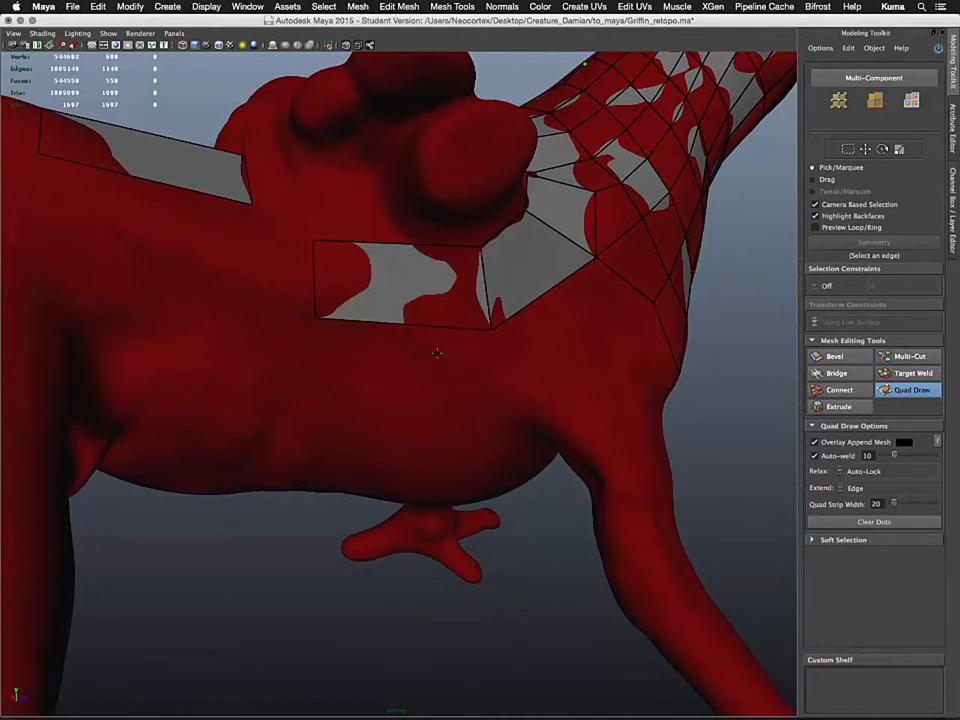
mouse_move(437, 351)
left_mouse_down("alt")
mouse_move(467, 403)
mouse_move(437, 381)
mouse_move(437, 365)
left_mouse_up("alt")
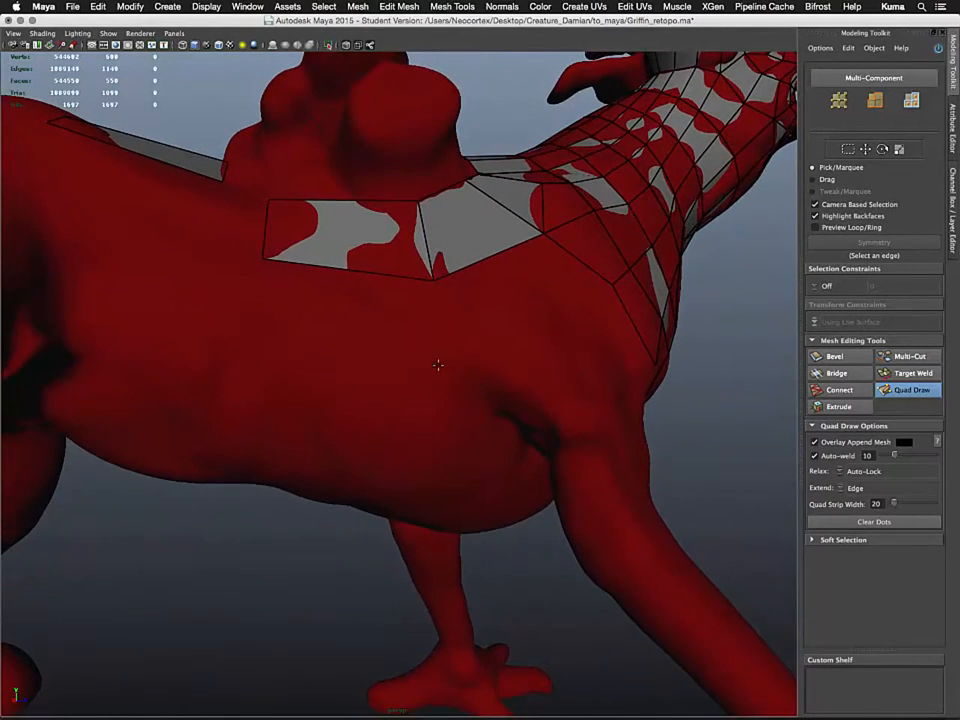
left_click(352, 320, "shift")
- Fill two quads behind the wing linking the flank to the back strip, plus one lower on the rear flank
left_click_drag(396, 386, 373, 407, "alt")
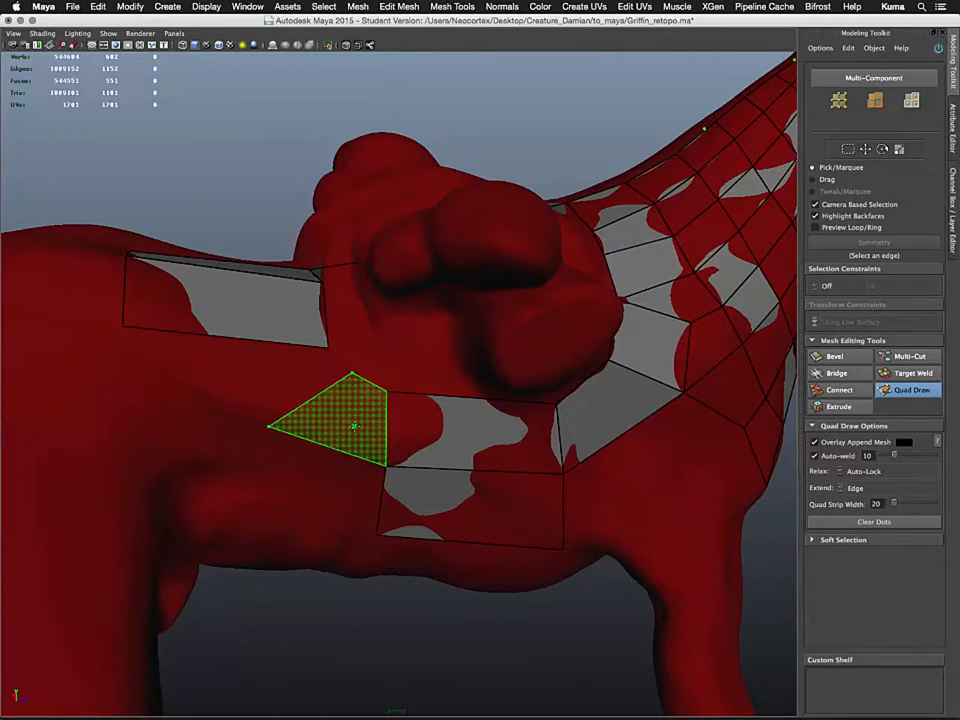
left_click(353, 426, "shift")
left_click(262, 388, "shift")
left_click_drag(326, 414, 399, 403, "alt")
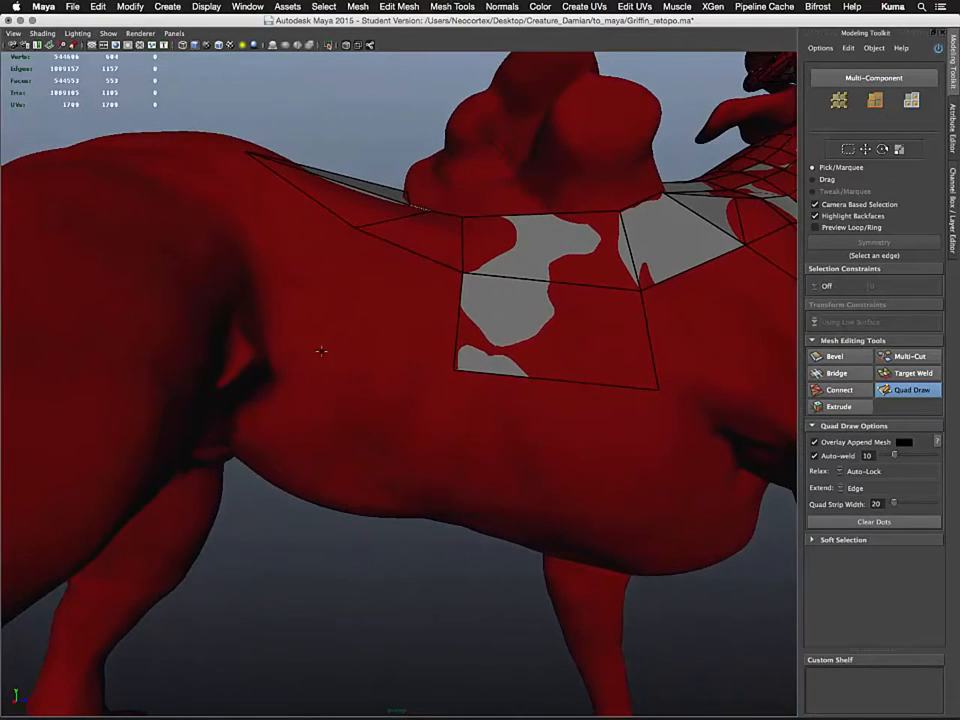
left_click(400, 320, "shift")
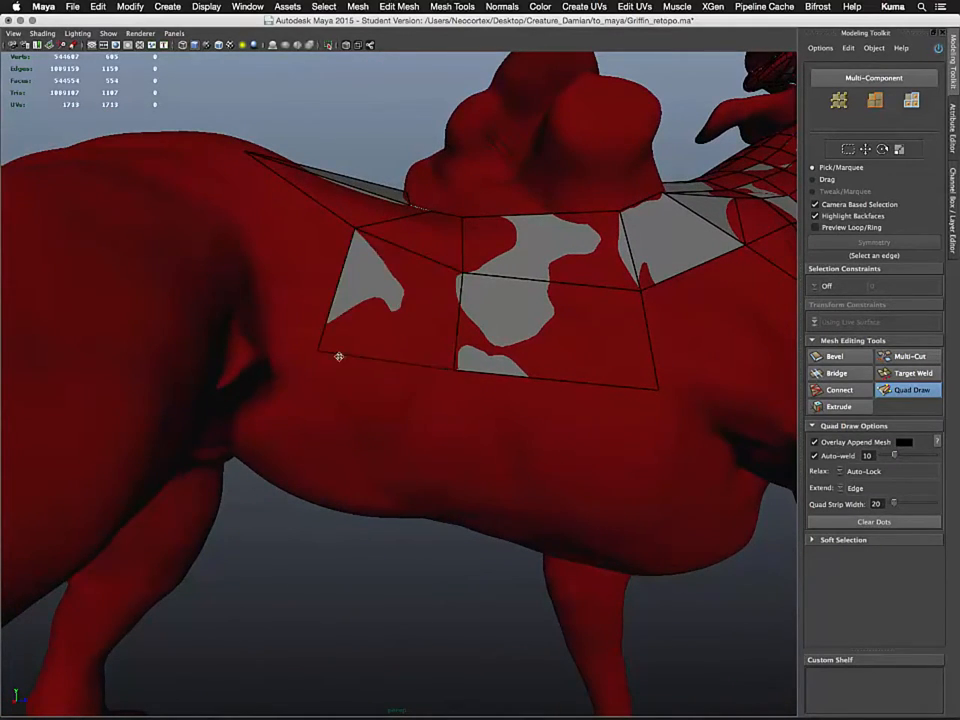
- Fill a chest quad below the neck border and move its lower corner toward the top of the foreleg
left_click_drag(339, 356, 434, 460, "alt")
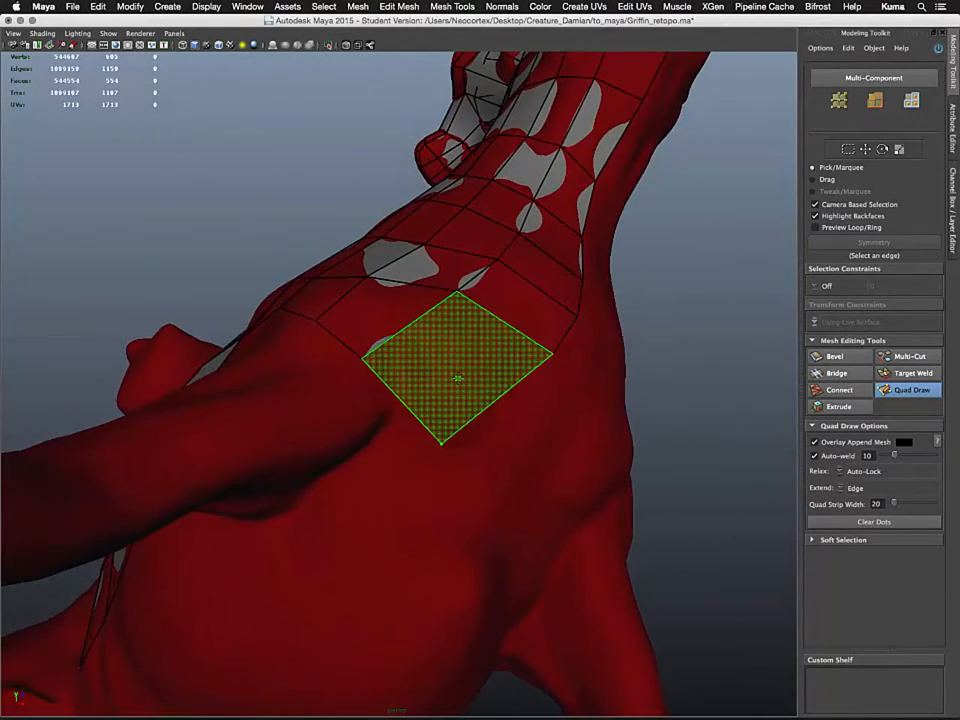
left_click(452, 438, "shift")
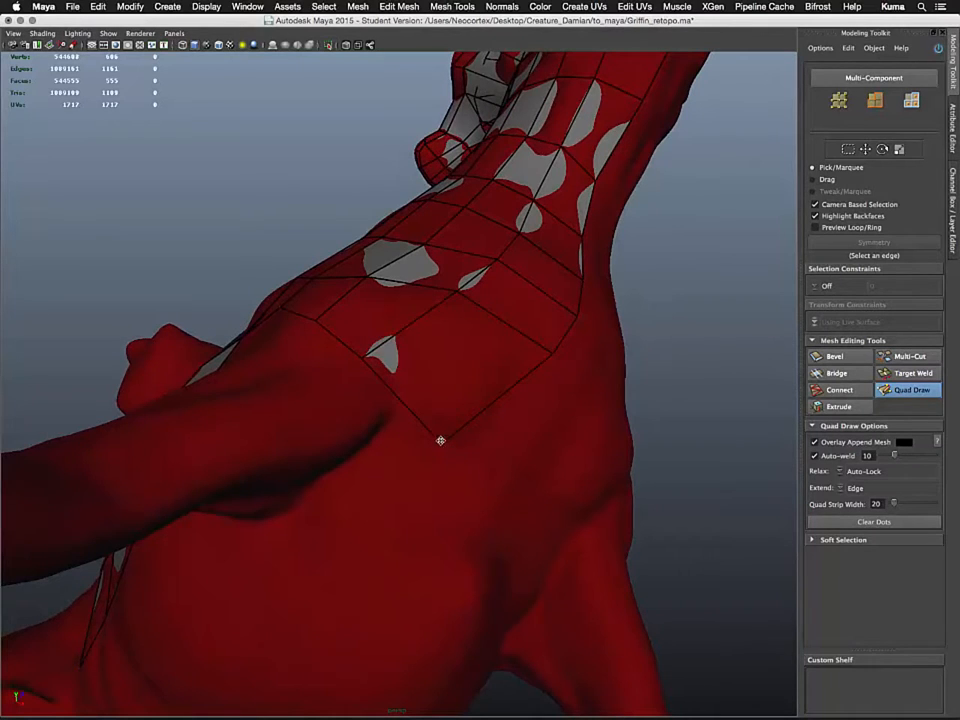
left_click_drag(440, 440, 397, 398)
- Place dots on the chest and fill a quad beside the inner foreleg, below the previous chest quad
left_click_drag(534, 441, 506, 438, "alt")
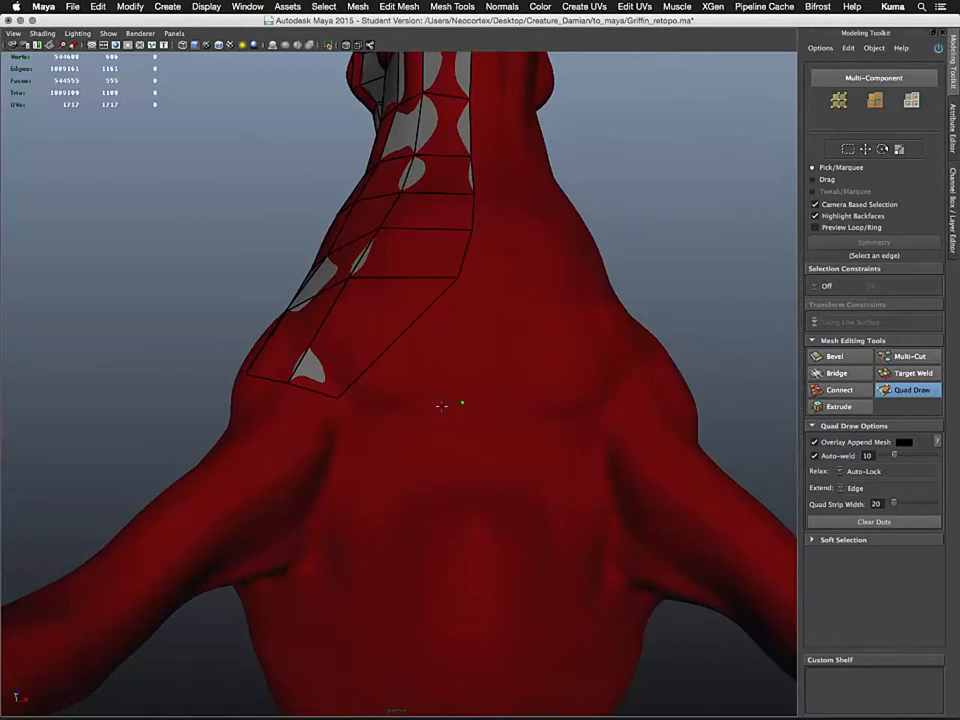
left_click_drag(441, 406, 361, 399, "alt")
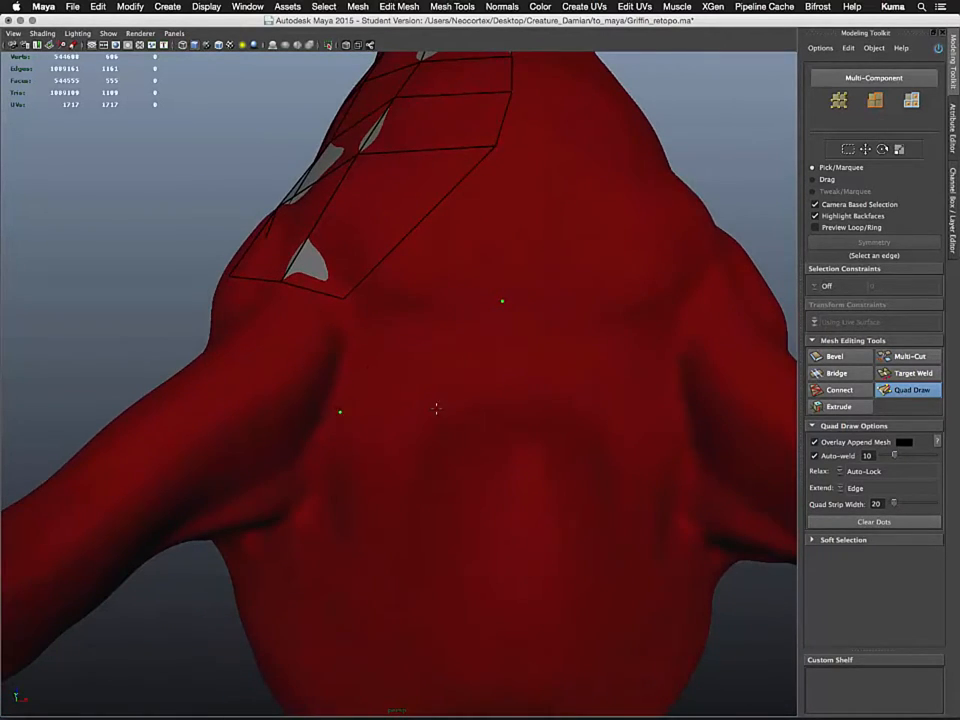
left_click(443, 374, "shift")
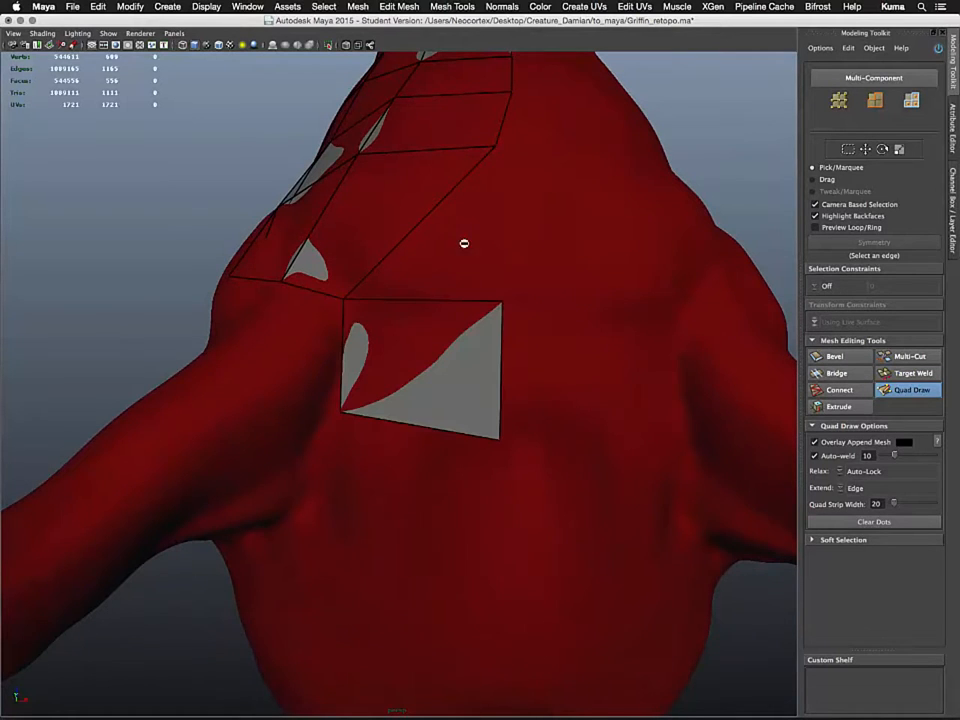
- Place dots behind the foreleg, insert an edge loop through the flank quads and fill two quads down to the dots
left_click_drag(437, 371, 447, 255, "alt")
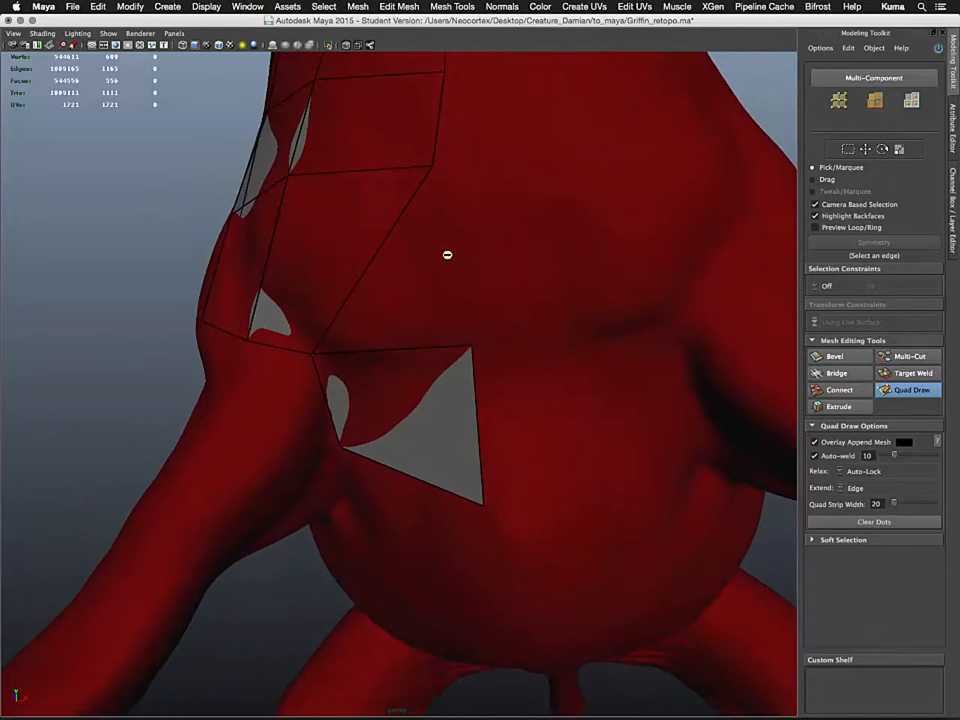
left_click_drag(440, 301, 510, 343, "alt")
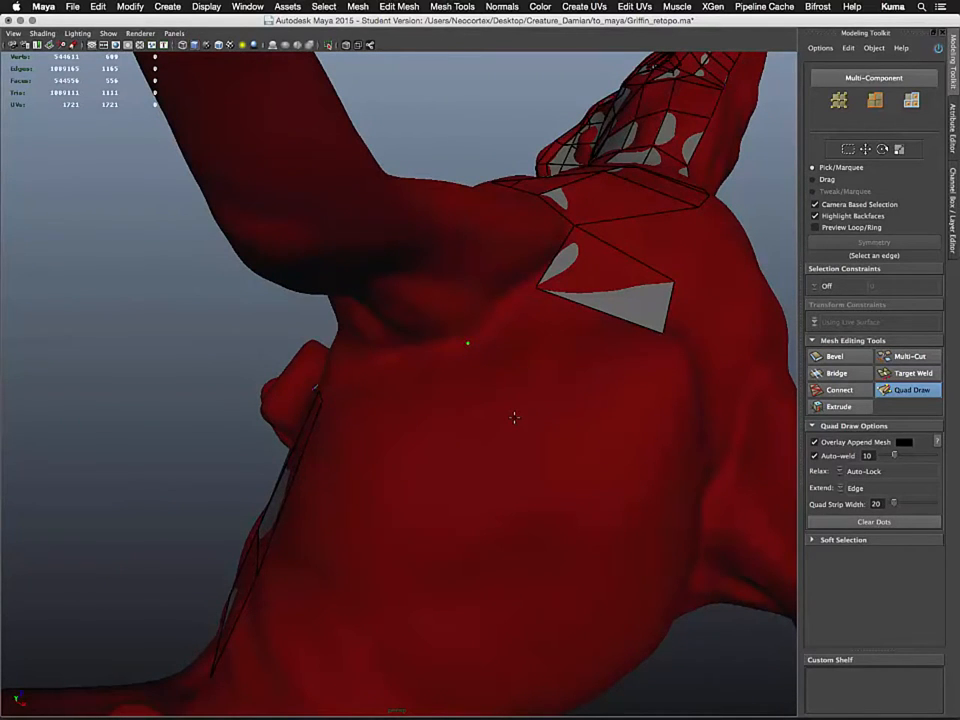
left_click_drag(407, 381, 486, 444, "alt")
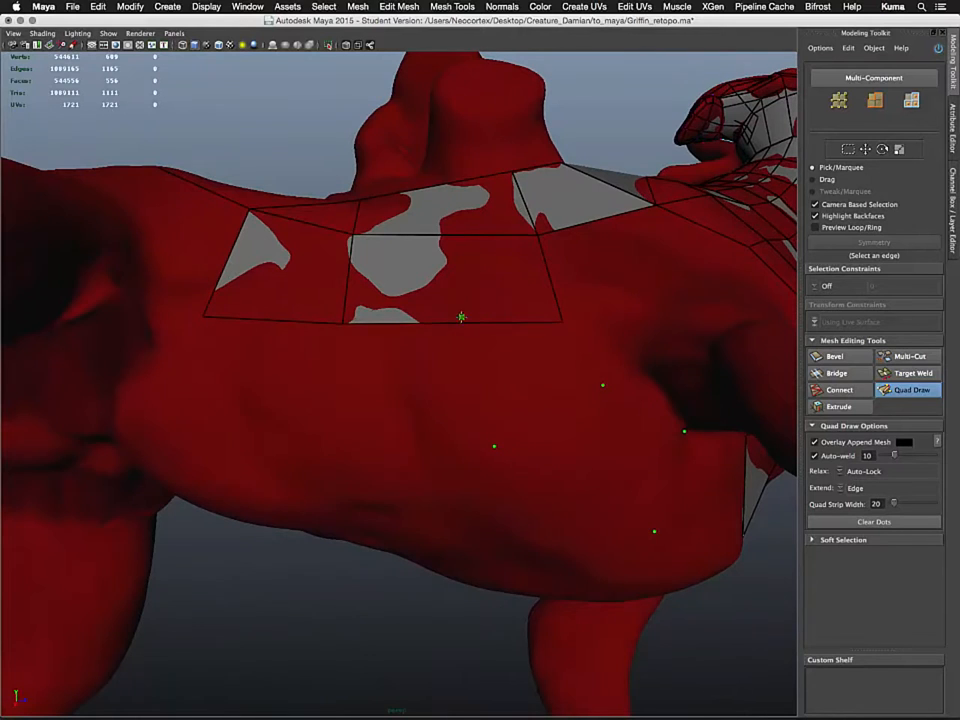
left_click(460, 321, "ctrl")
left_click(510, 371, "shift")
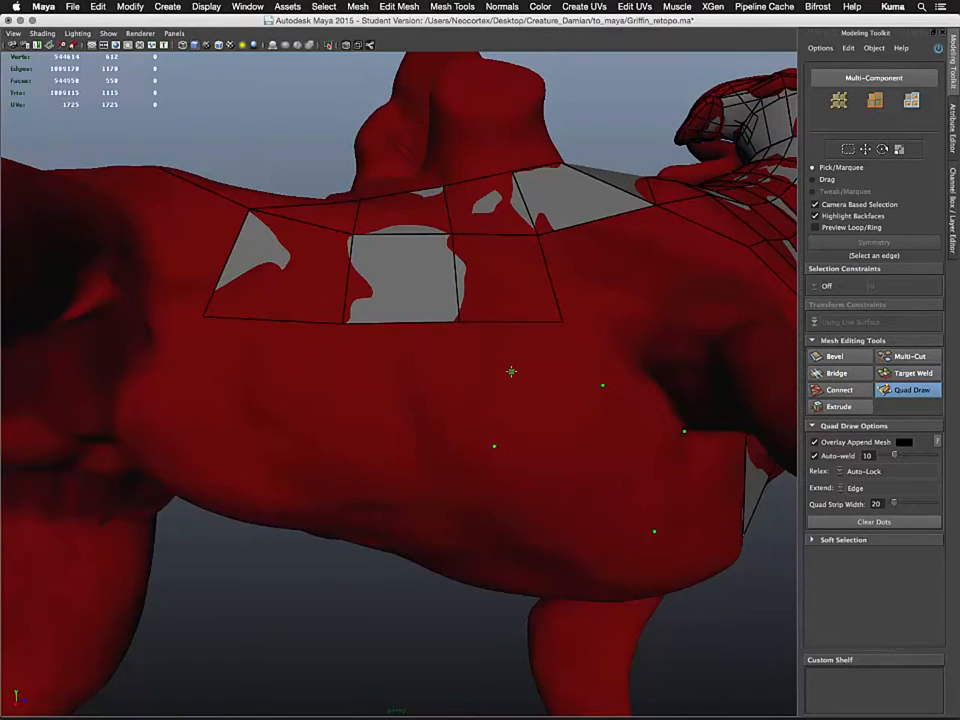
left_click(610, 454, "shift")
- Split the lower chest quad with an edge loop and fill the quad bridging it to the quads behind the foreleg
left_click_drag(634, 463, 514, 375, "alt")
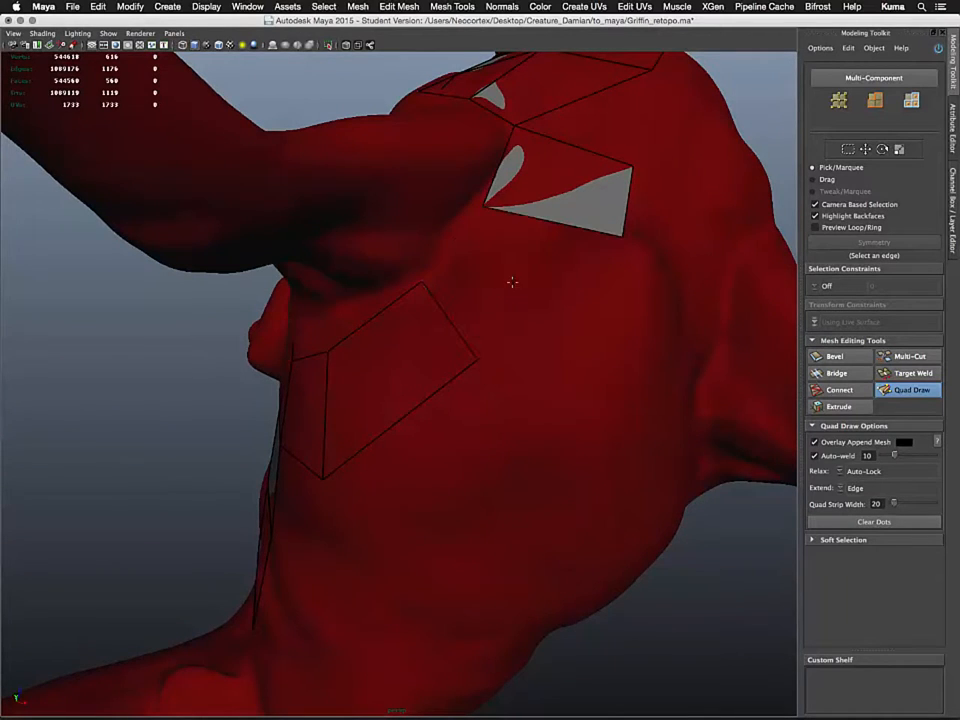
left_click_drag(510, 279, 482, 360, "alt")
left_click(477, 375, "shift")
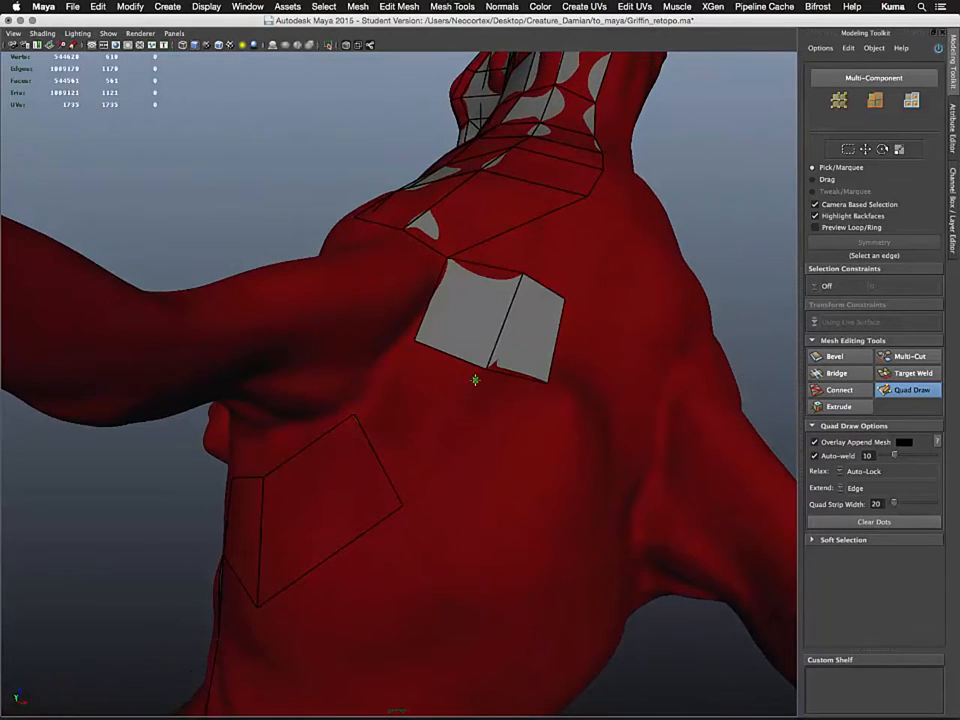
left_click(396, 430, "shift")
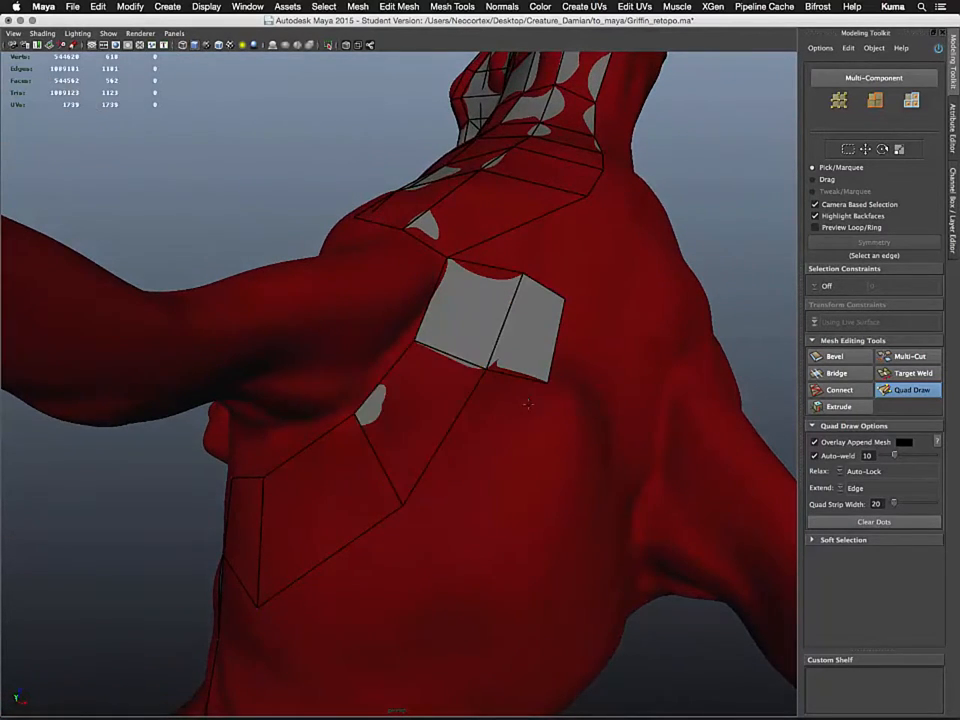
- Fill the gap between the neck border and the chest quads, then two more quads along the chest's underside
left_click_drag(396, 430, 485, 471, "alt")
left_click(464, 381, "shift")
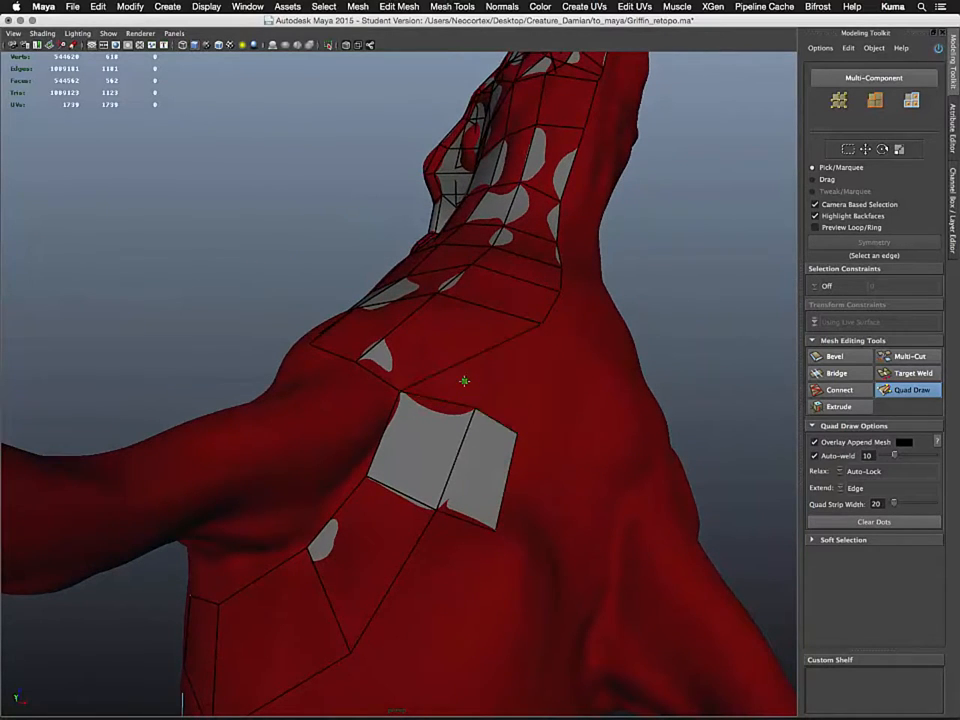
mouse_move(465, 381)
left_mouse_down("alt")
mouse_move(489, 332)
mouse_move(470, 377)
mouse_move(456, 382)
left_mouse_up("alt")
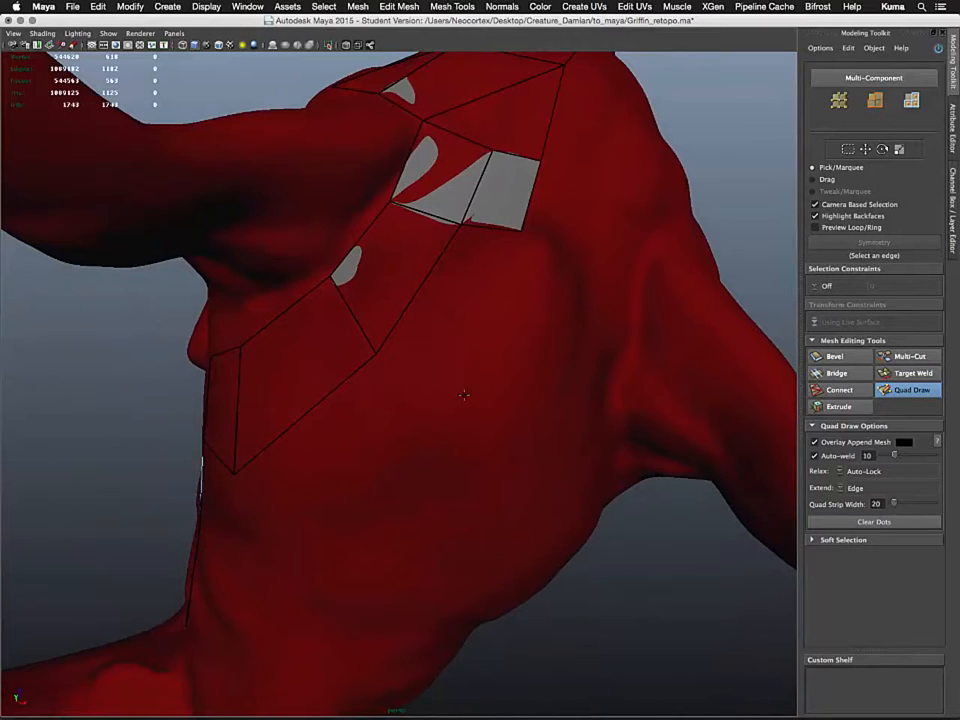
left_click(350, 400, "shift")
left_click_drag(390, 450, 443, 420, "alt")
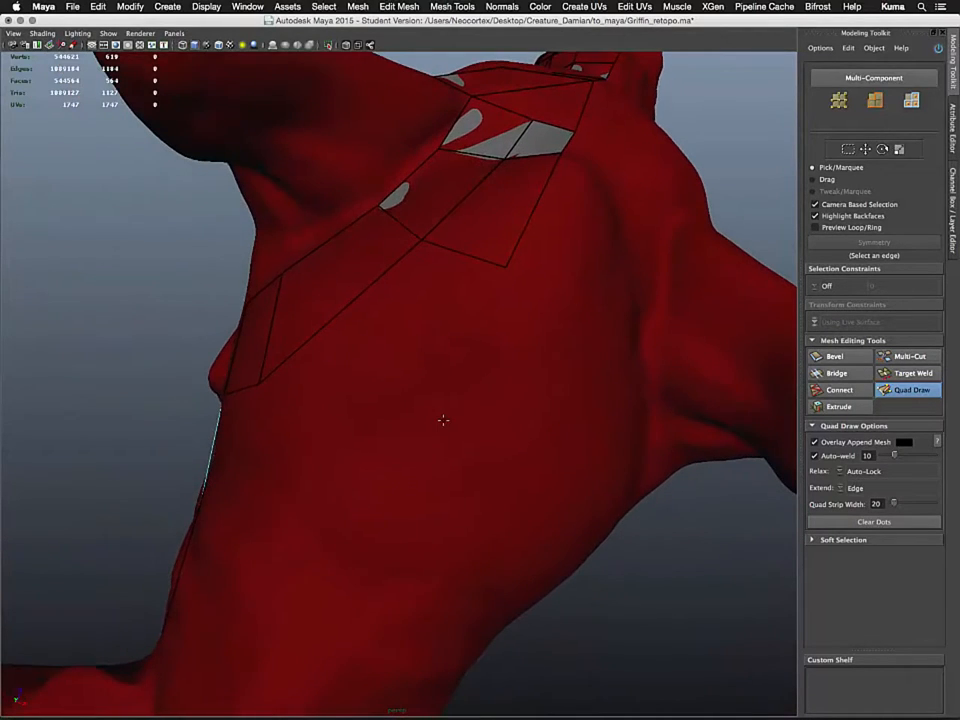
left_click(403, 362, "shift")
- Place dots along the belly and fill four quads below the flank strip, extending back toward the hind leg
left_click_drag(403, 362, 451, 391, "alt")
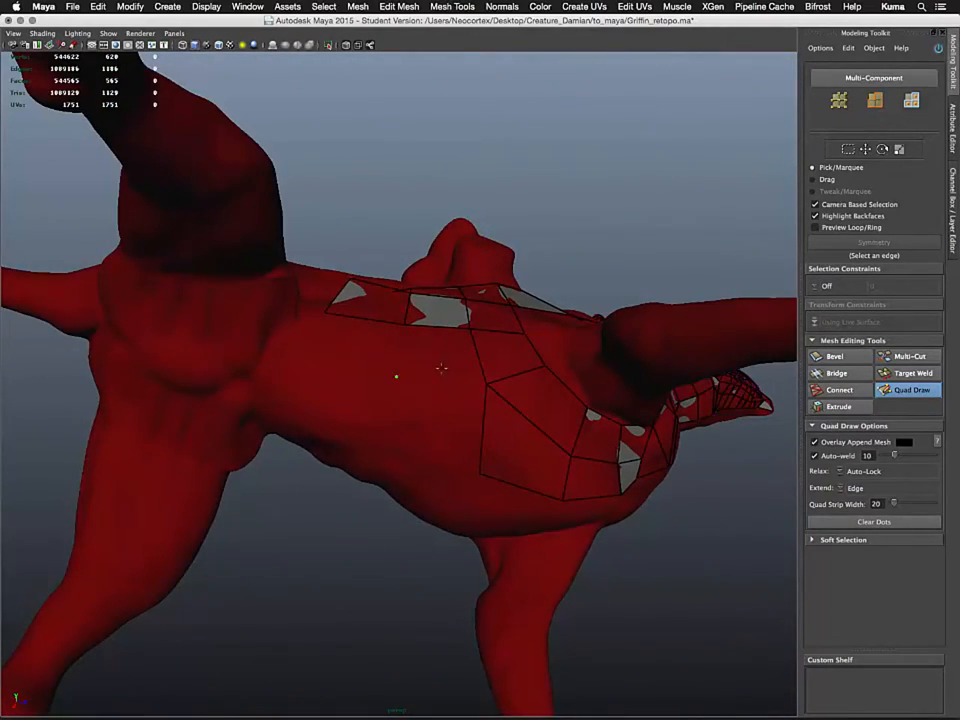
left_click(441, 368, "shift")
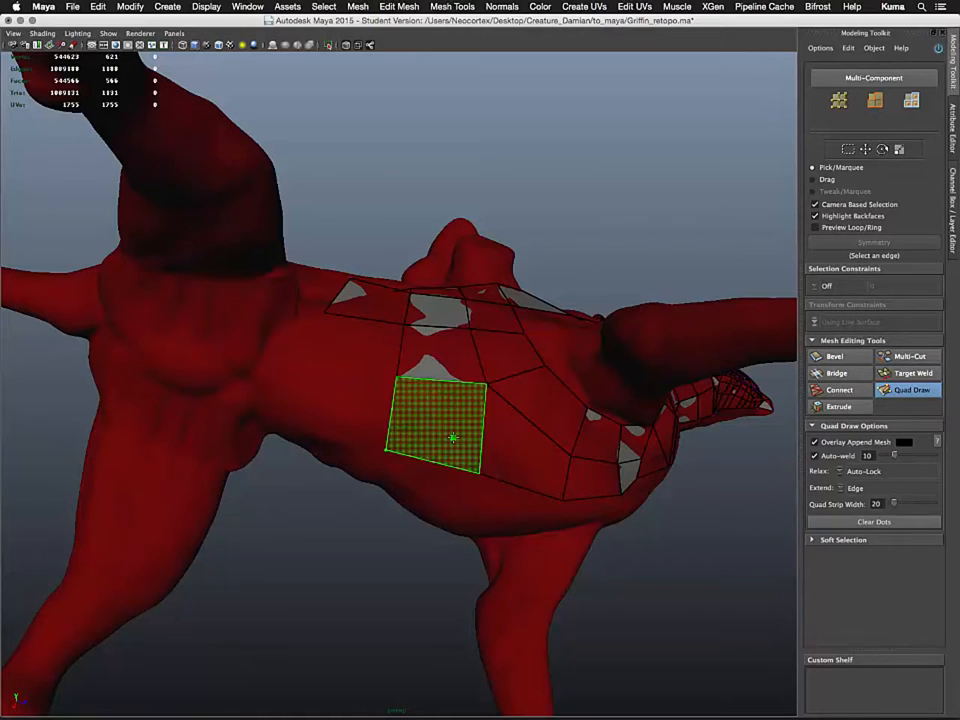
left_click(447, 430, "shift")
left_click(351, 341, "shift")
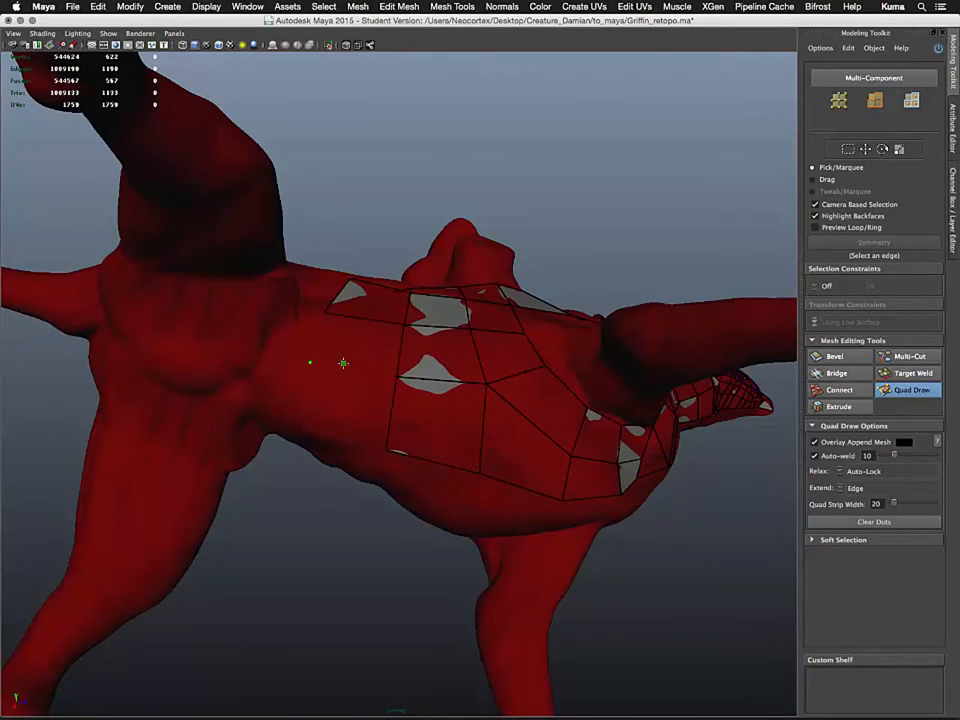
left_click(322, 402, "shift")
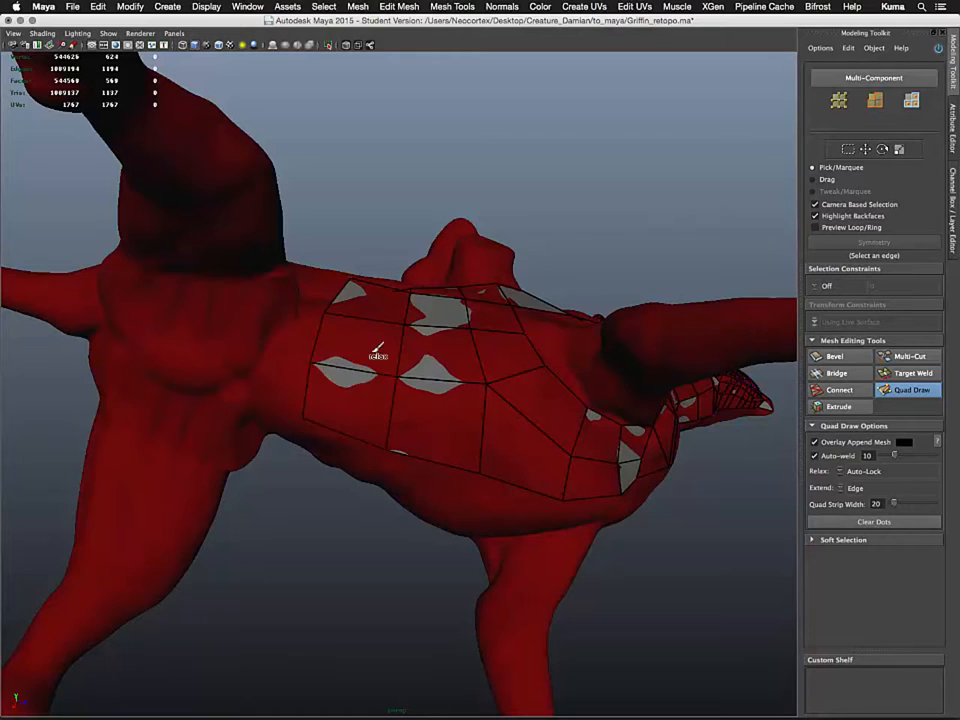
- Move the flank vertices below the wing base downward to even out the spacing of the side quads
left_click_drag(375, 349, 401, 489, "alt")
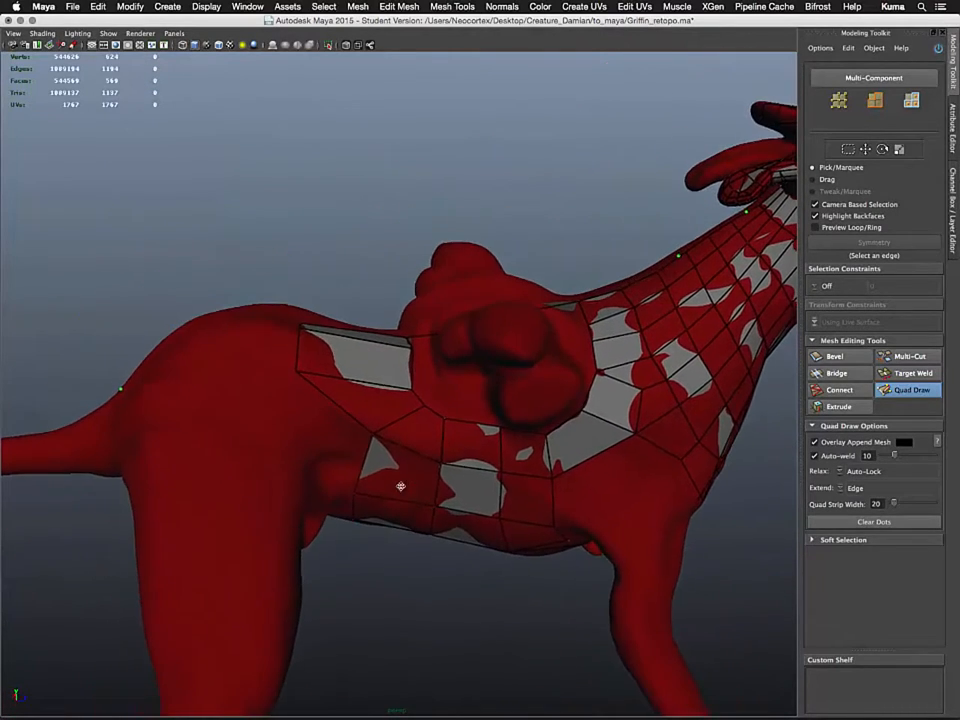
mouse_move(371, 436)
left_mouse_down()
mouse_move(325, 427)
mouse_move(330, 418)
mouse_move(422, 448)
mouse_move(381, 439)
left_mouse_up()
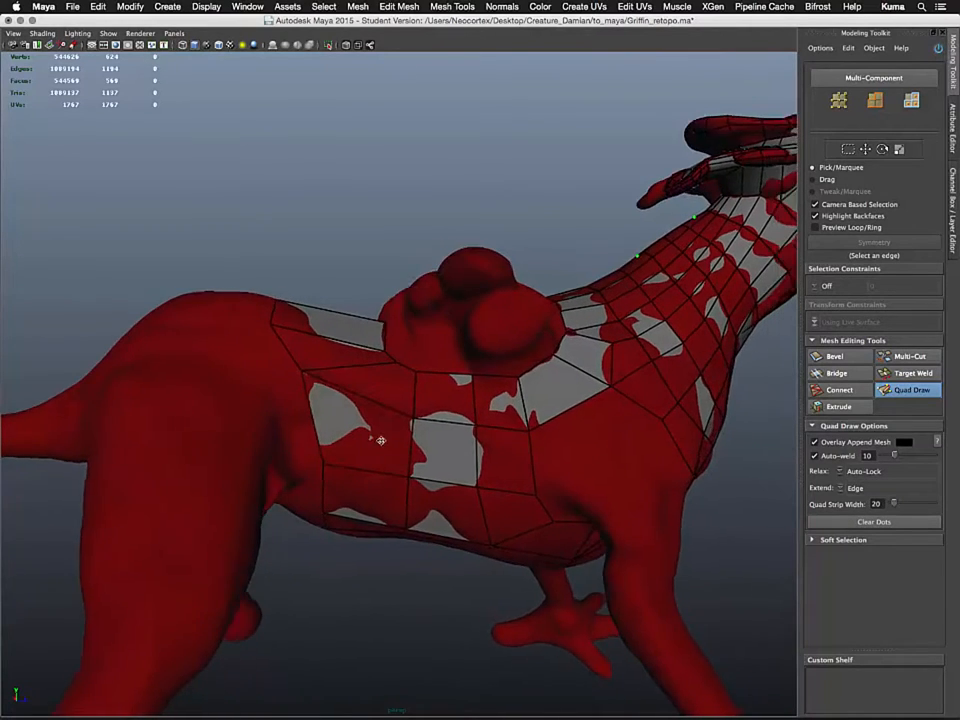
right_click_drag(381, 439, 365, 463, "alt")
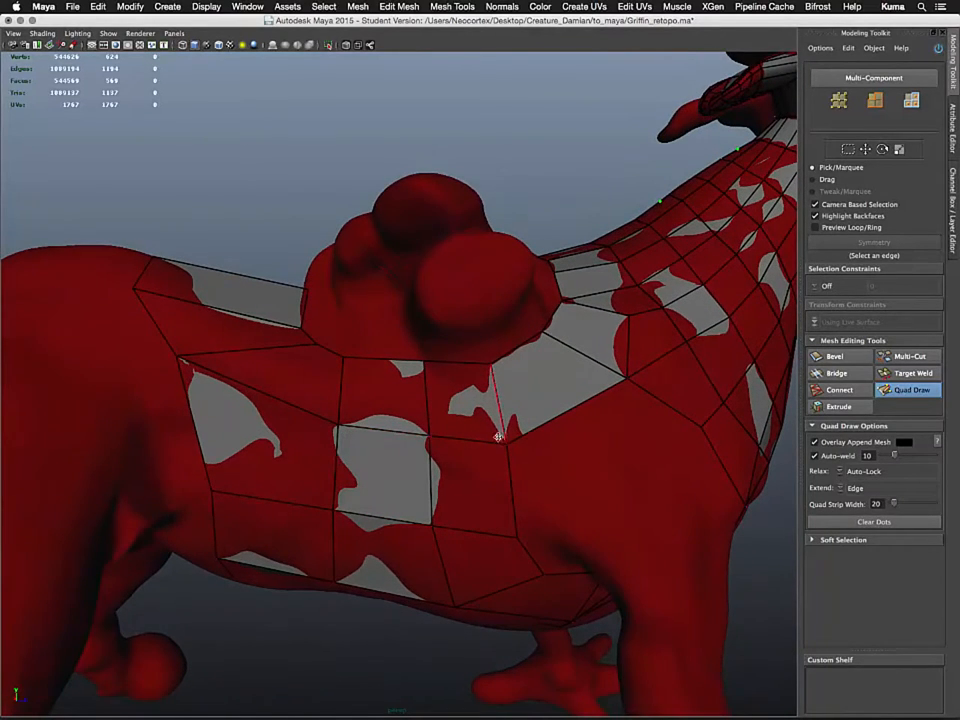
left_click_drag(428, 434, 428, 452)
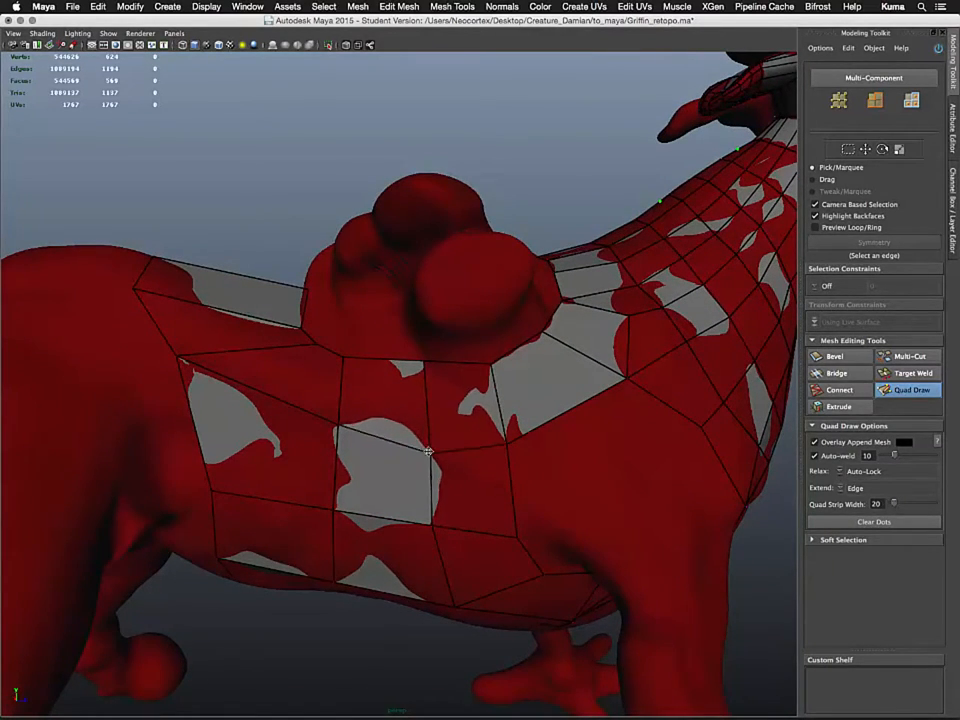
left_click_drag(506, 440, 507, 462)
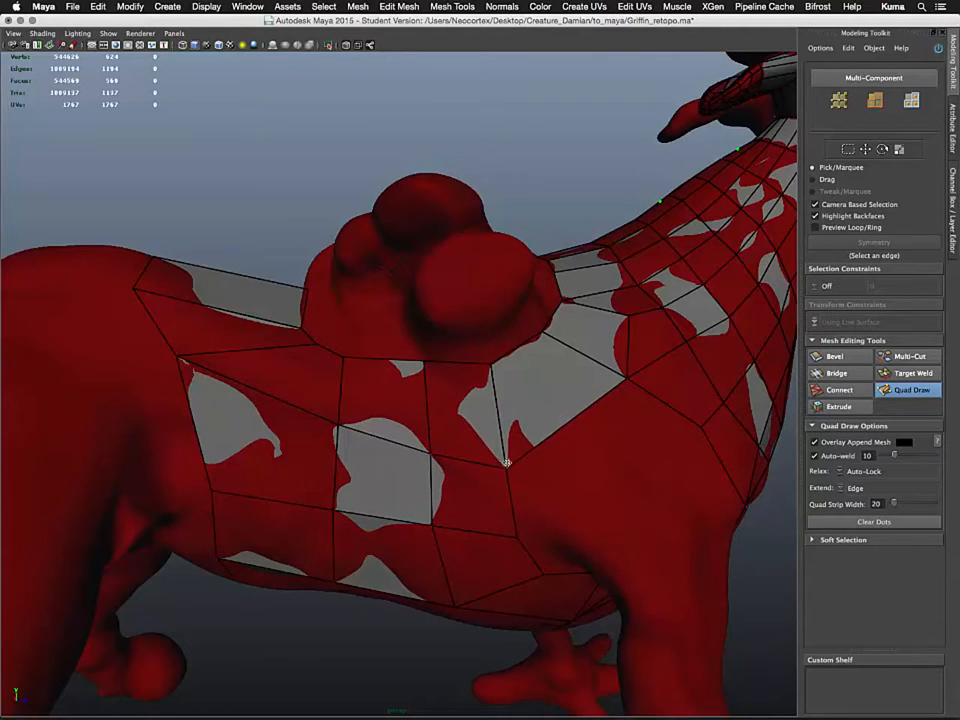
- Insert an edge loop through the large shoulder quad in front of the wing base
left_click(569, 415, "ctrl")
left_click_drag(566, 471, 558, 482, "alt")
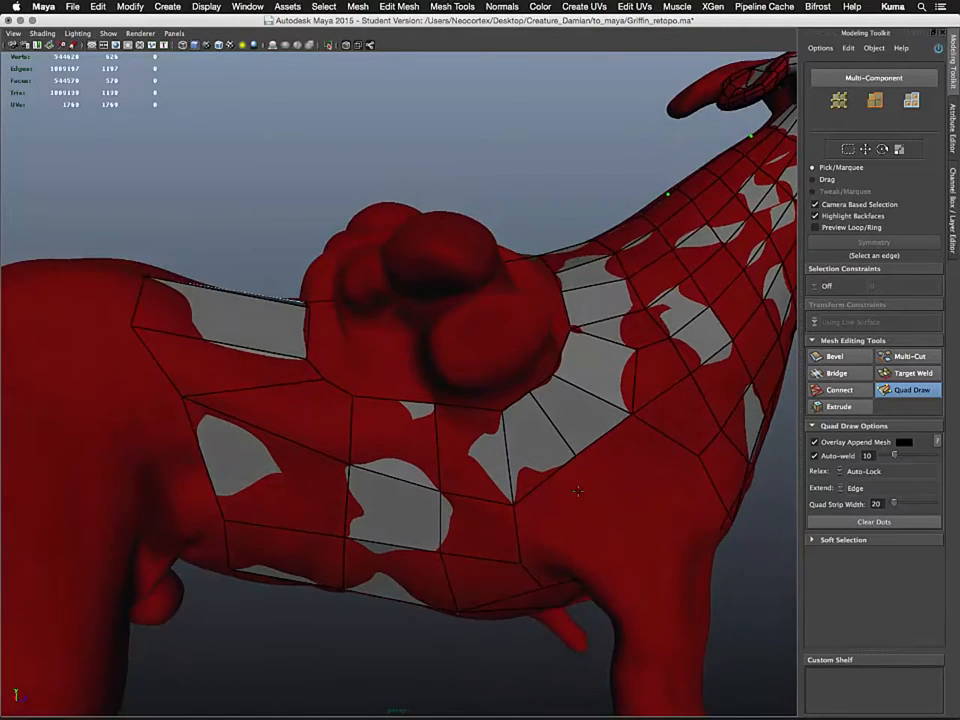
middle_click_drag(558, 482, 459, 491, "alt")
right_click_drag(459, 491, 484, 522, "alt")
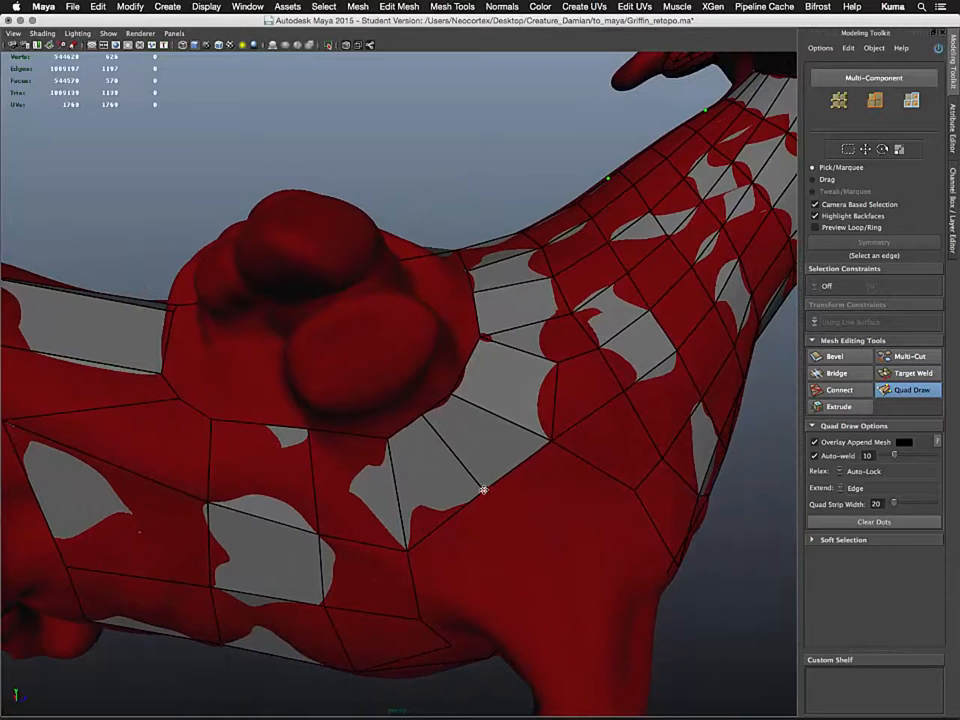
- Move the vertices along the underside and rear of the wing base to round out the opening in the mesh
left_click_drag(388, 442, 374, 440)
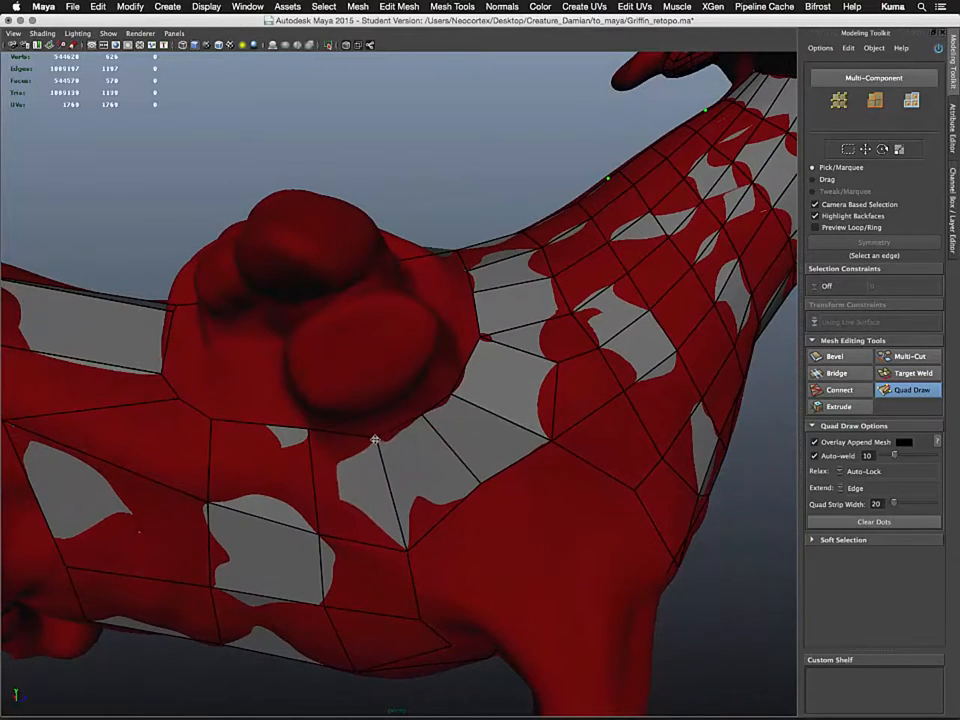
right_click_drag(146, 480, 165, 496, "alt")
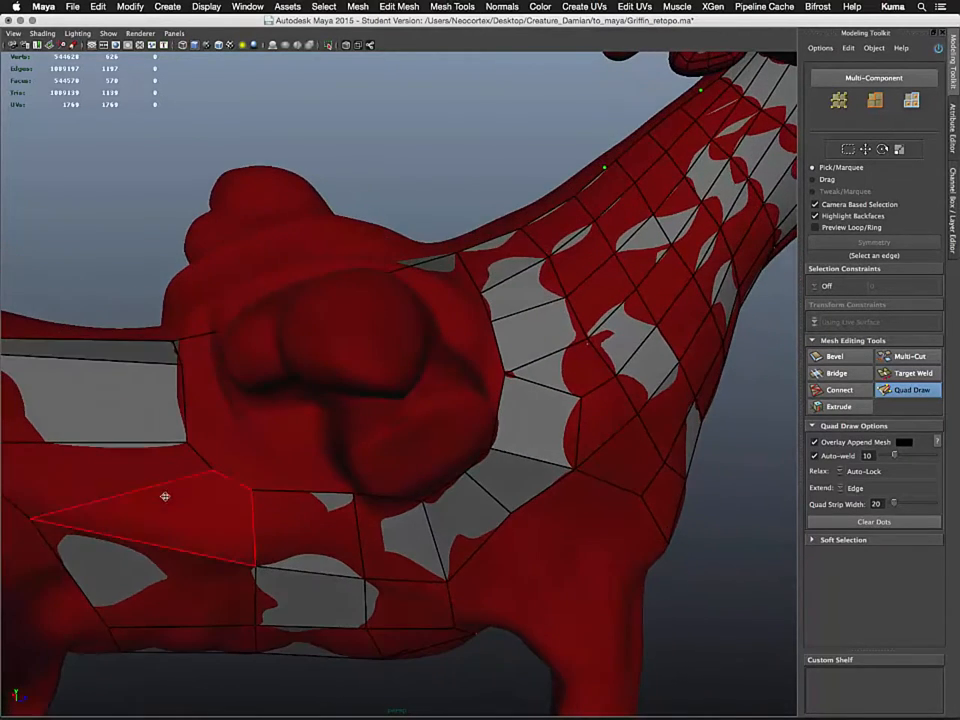
mouse_move(248, 490)
left_mouse_down()
mouse_move(257, 481)
mouse_move(233, 462)
left_mouse_up()
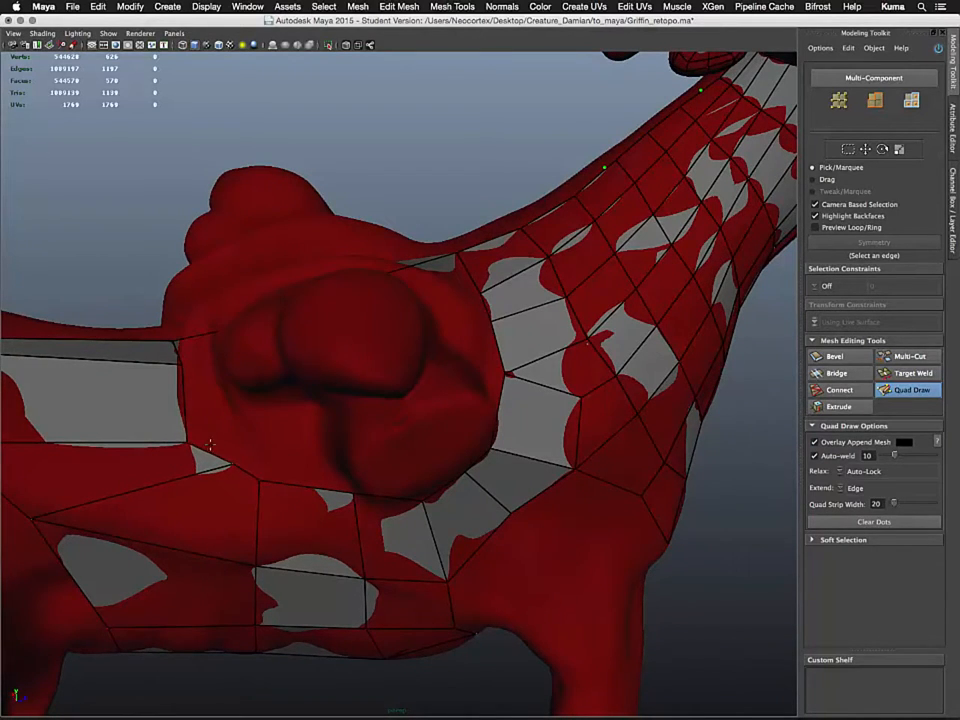
left_click_drag(190, 431, 202, 424)
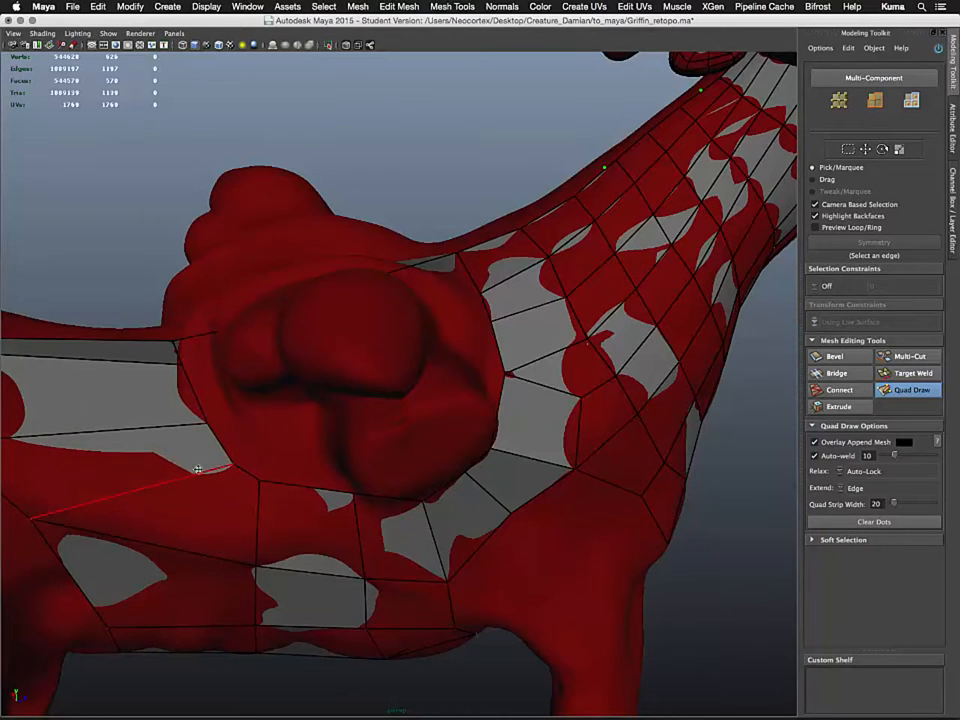
- Pull the rear border vertices of the back, flank and belly quads forward, narrowing the last column behind the wing base
left_click_drag(197, 465, 350, 445, "alt")
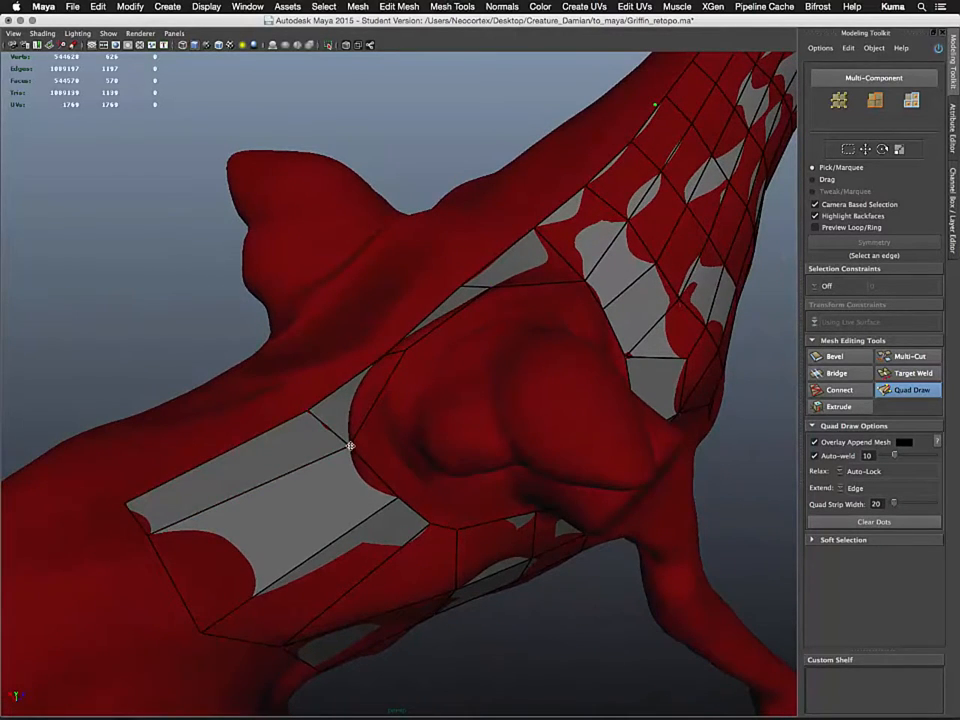
mouse_move(450, 467)
left_mouse_down("alt")
mouse_move(381, 459)
mouse_move(488, 498)
mouse_move(437, 426)
mouse_move(290, 410)
left_mouse_up("alt")
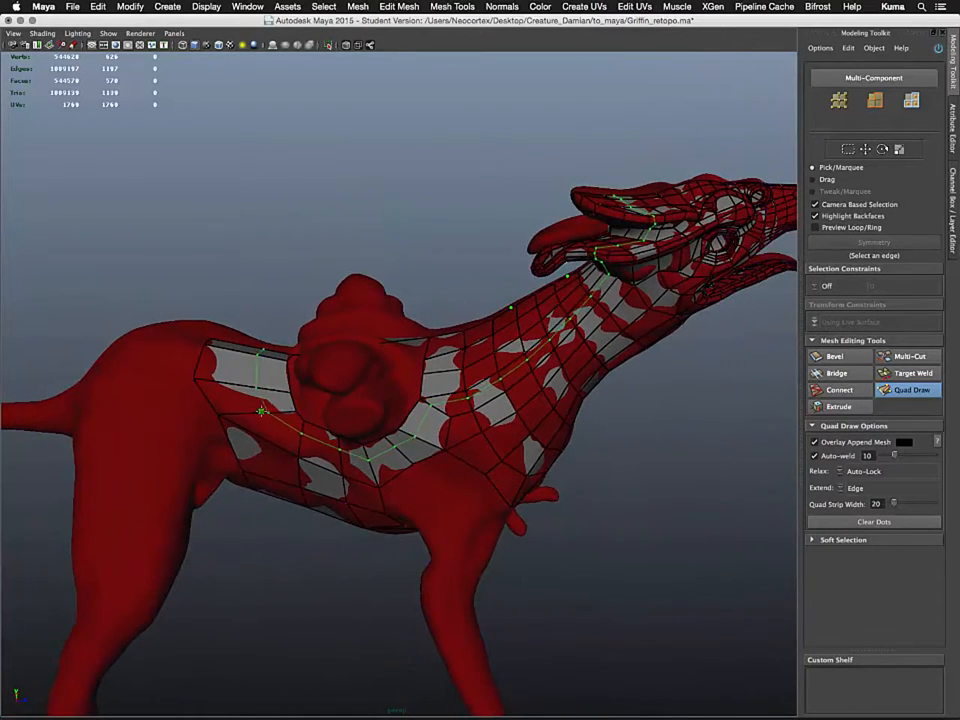
left_click_drag(264, 414, 352, 383, "alt")
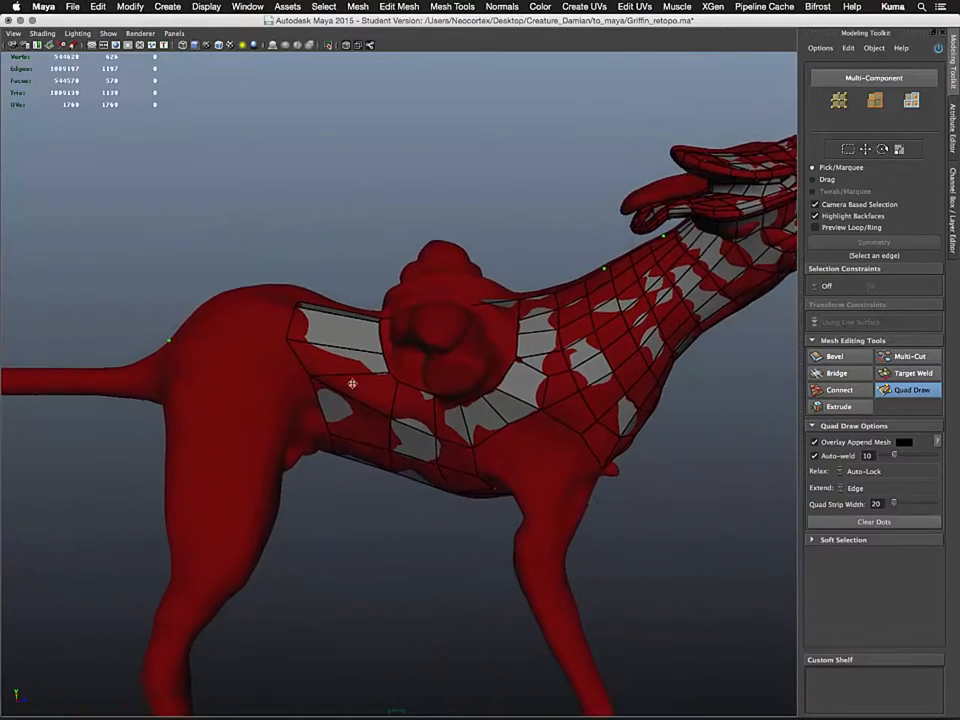
scroll(352, 383, "up", 5)
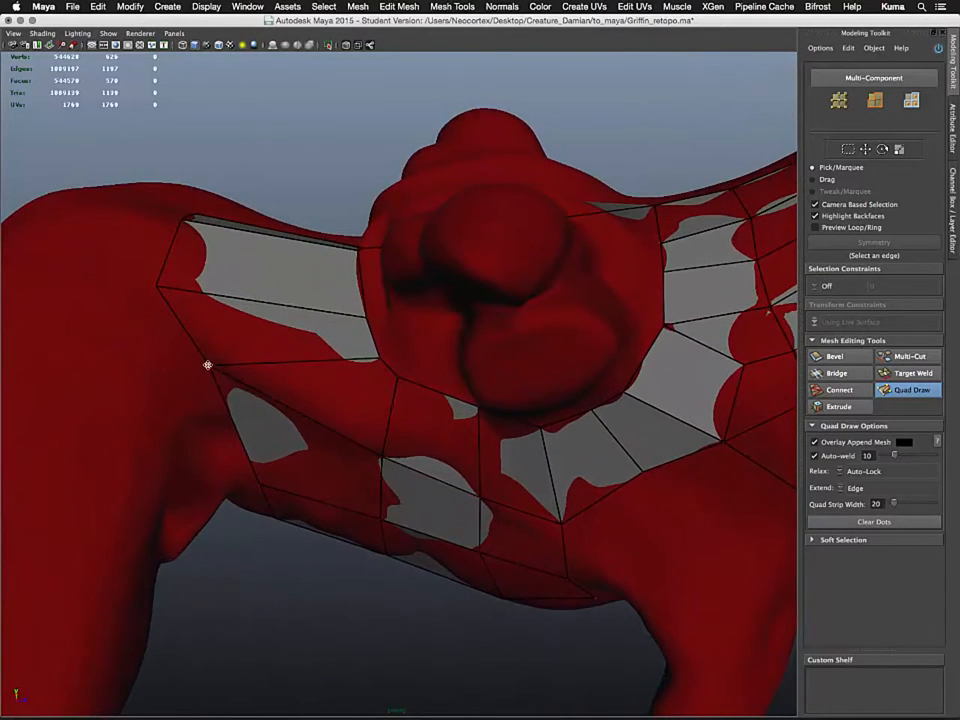
left_click_drag(208, 365, 290, 356)
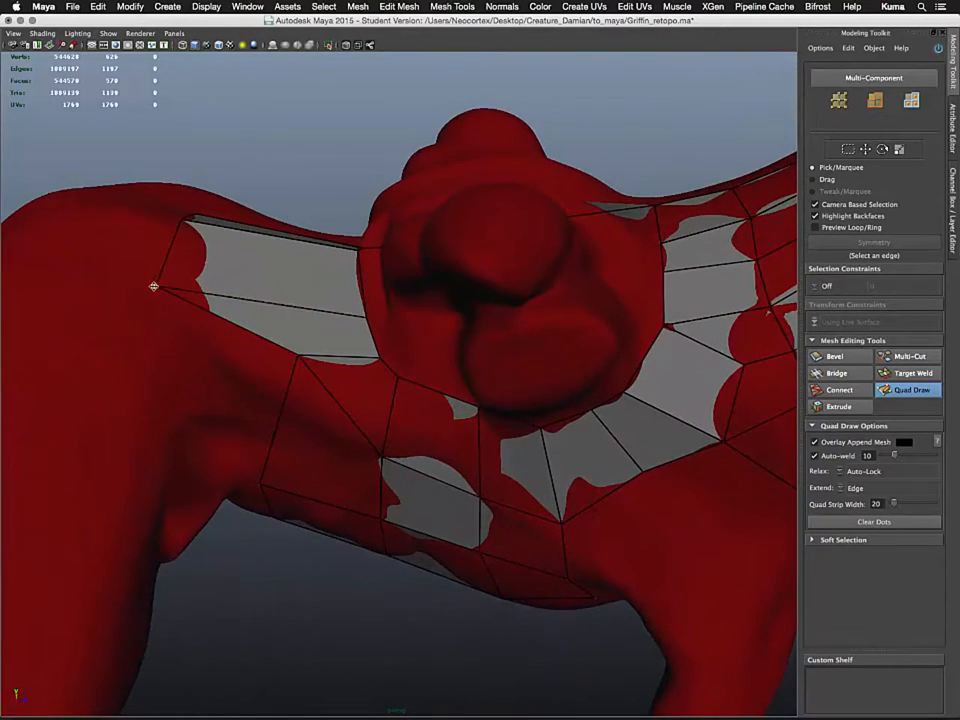
mouse_move(153, 286)
left_mouse_down()
mouse_move(204, 284)
mouse_move(274, 300)
mouse_move(247, 367)
left_mouse_up()
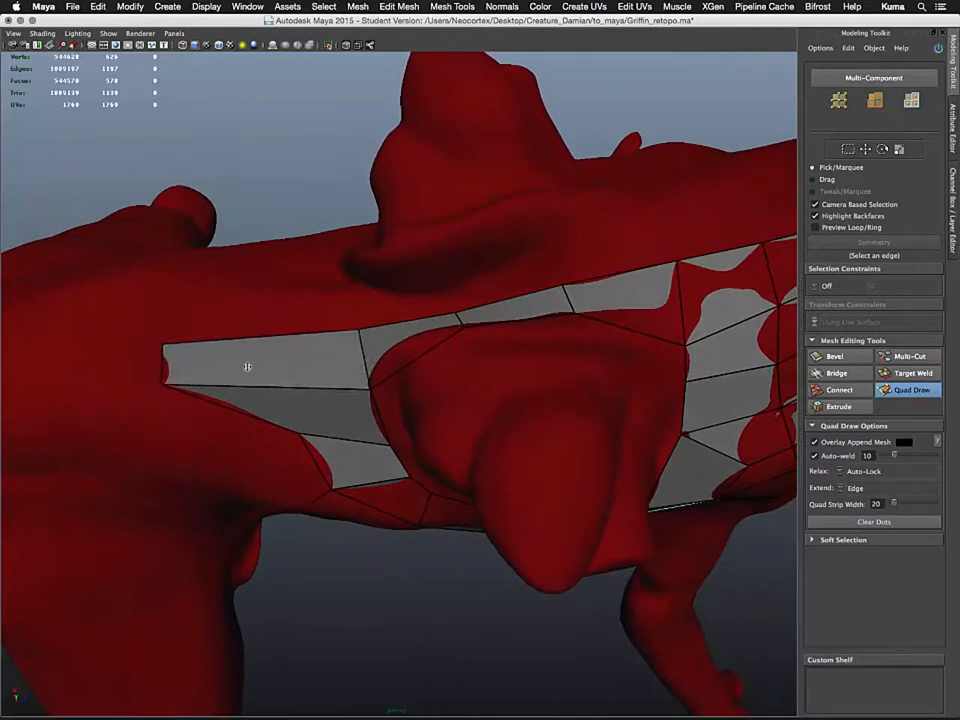
left_click_drag(167, 382, 288, 378)
mouse_move(161, 344)
left_mouse_down()
mouse_move(284, 337)
mouse_move(300, 376)
left_mouse_up()
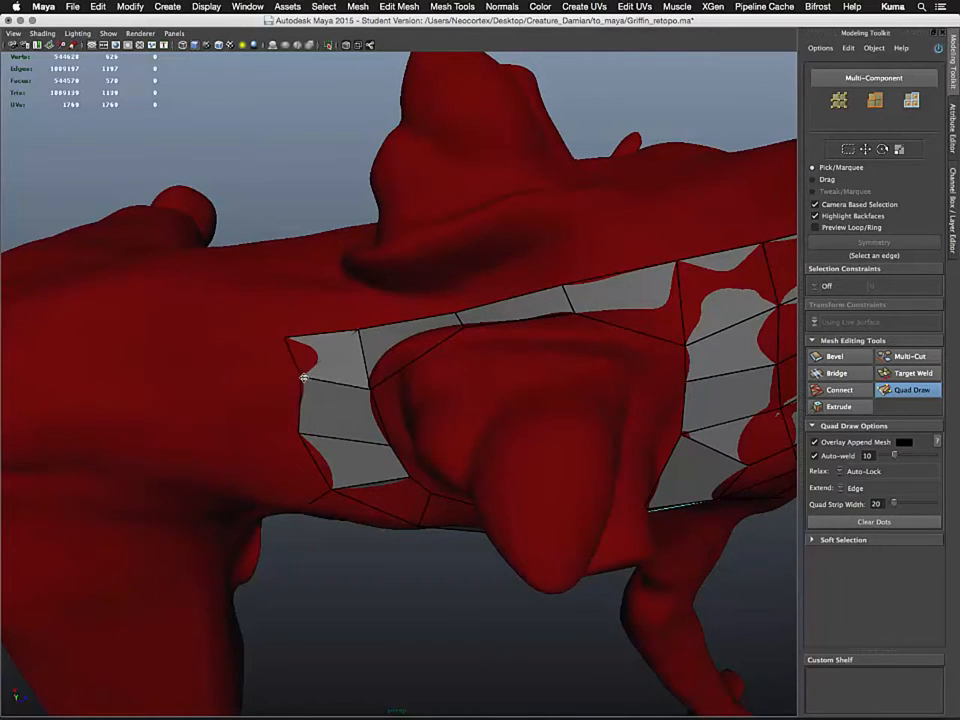
left_click_drag(299, 433, 312, 435)
left_click_drag(389, 469, 354, 377, "alt")
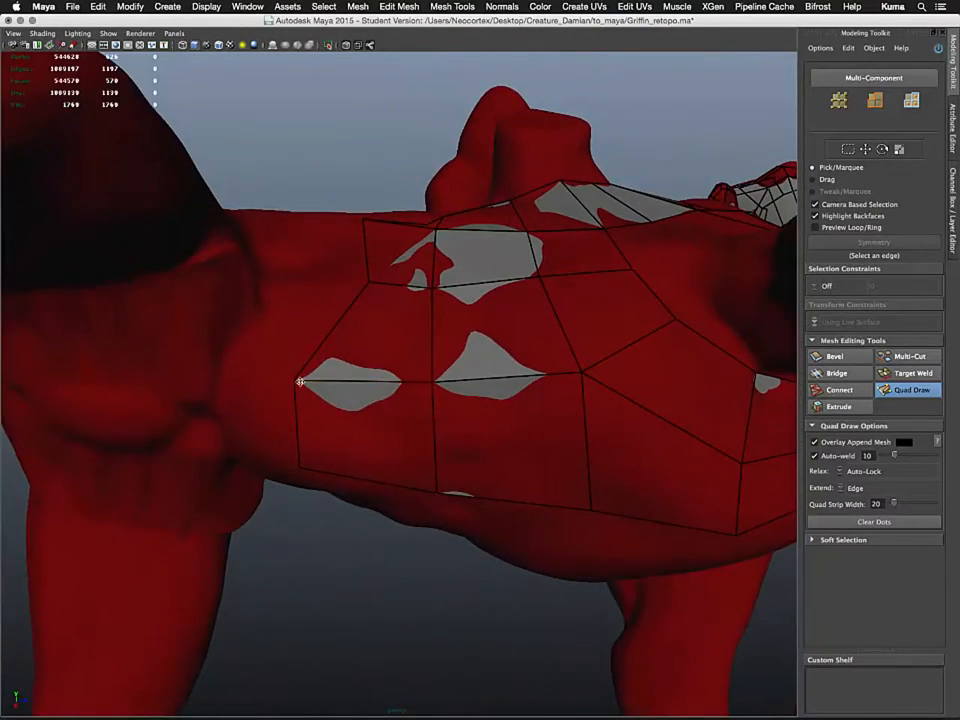
mouse_move(295, 382)
left_mouse_down()
mouse_move(377, 381)
mouse_move(308, 467)
mouse_move(390, 471)
left_mouse_up()
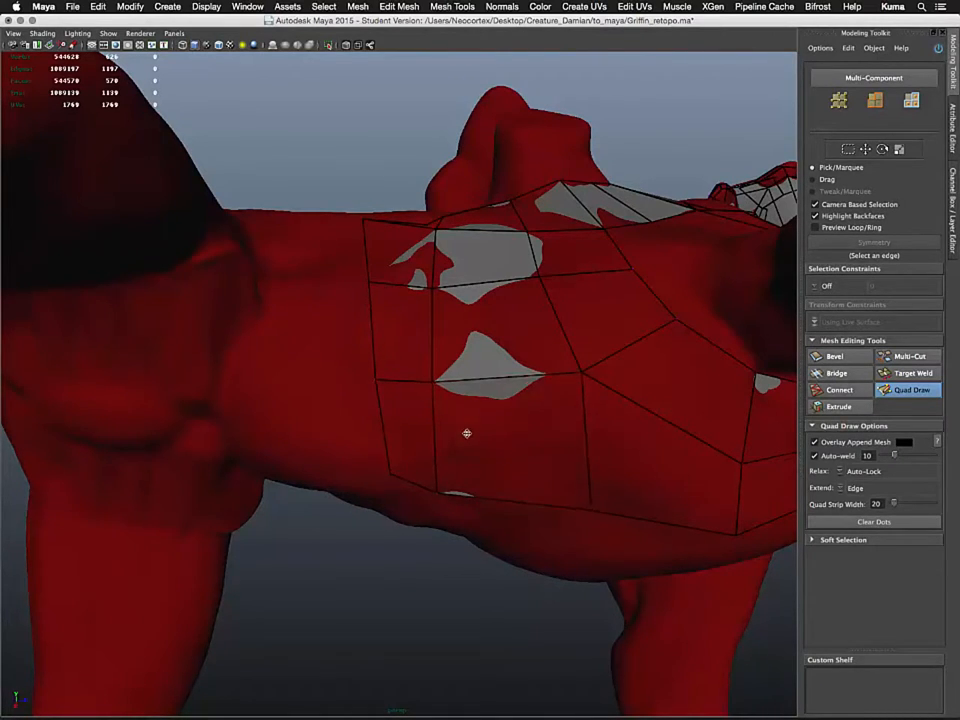
- Place a column of dots from the back to the belly in front of the hind leg and fill the two lowest quads
left_click_drag(467, 433, 469, 444, "alt")
left_click_drag(311, 352, 316, 230, "alt")
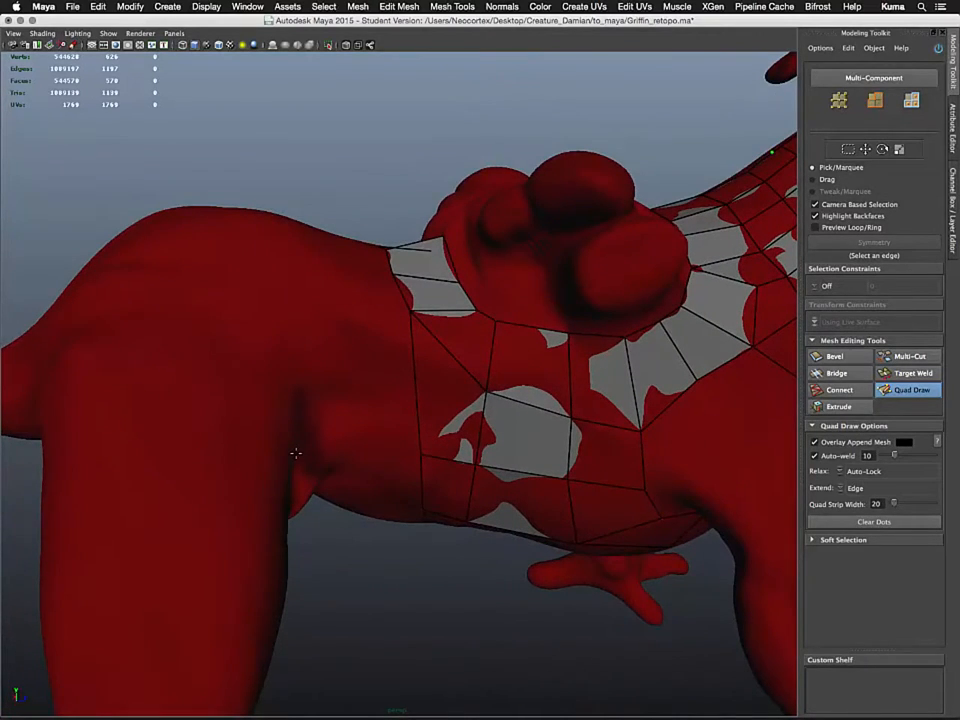
left_click_drag(336, 384, 355, 478, "alt")
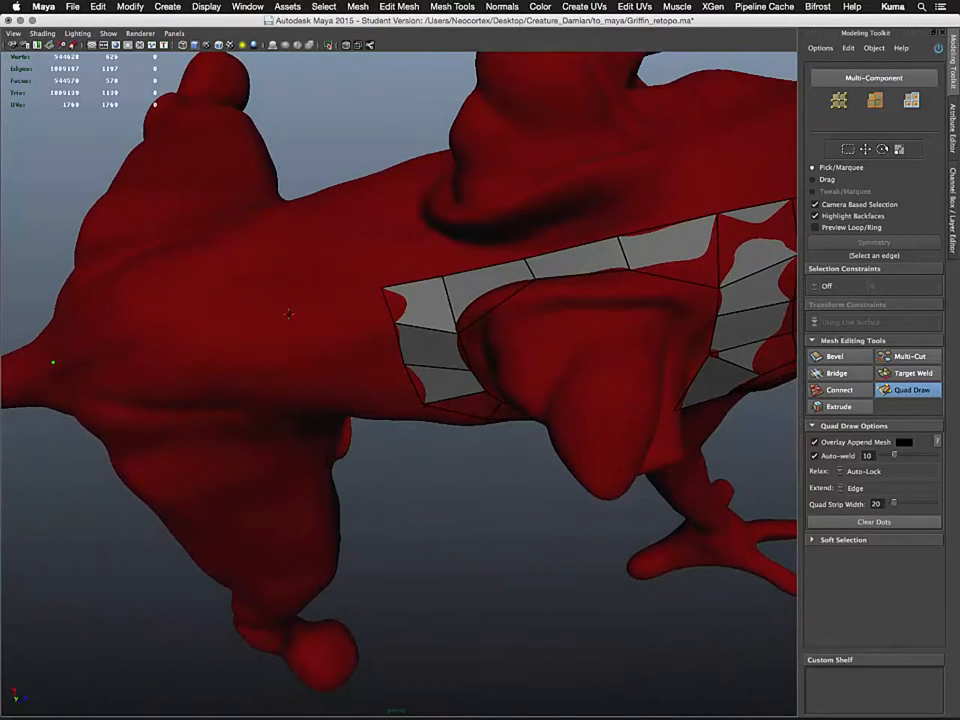
left_click_drag(304, 384, 301, 341, "alt")
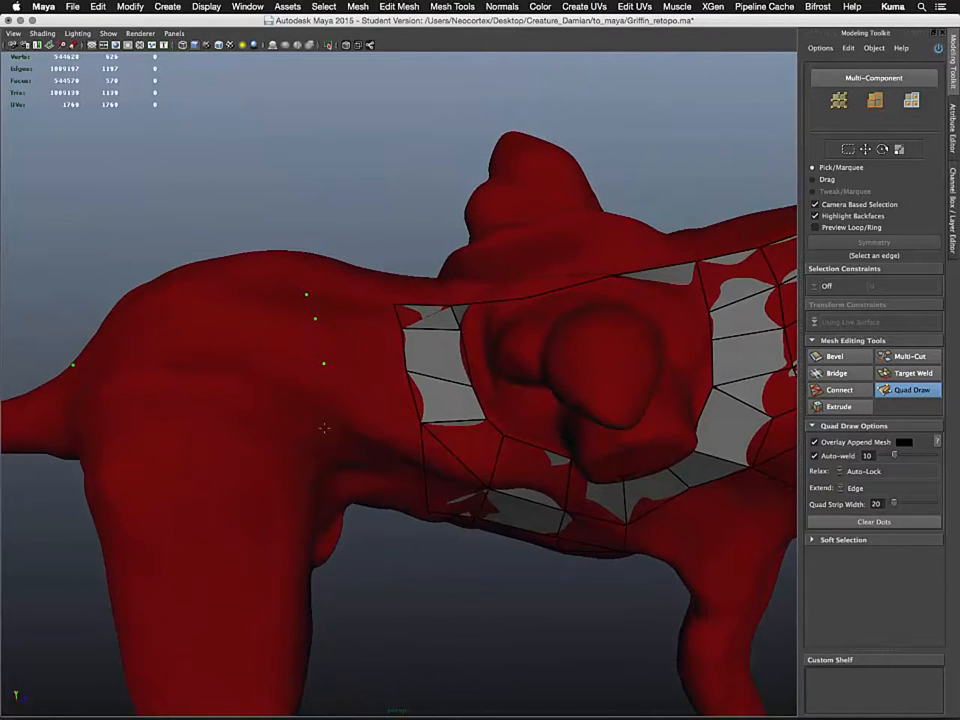
mouse_move(331, 441)
left_mouse_down("alt")
mouse_move(345, 563)
mouse_move(366, 486)
mouse_move(328, 420)
mouse_move(325, 448)
left_mouse_up("alt")
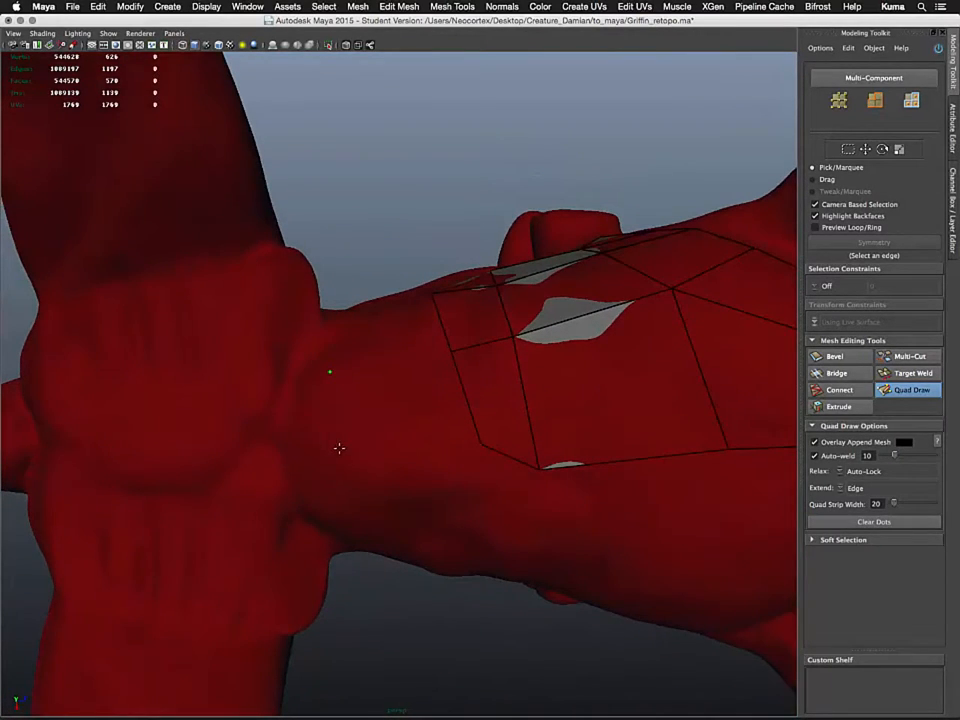
left_click(399, 392, "shift")
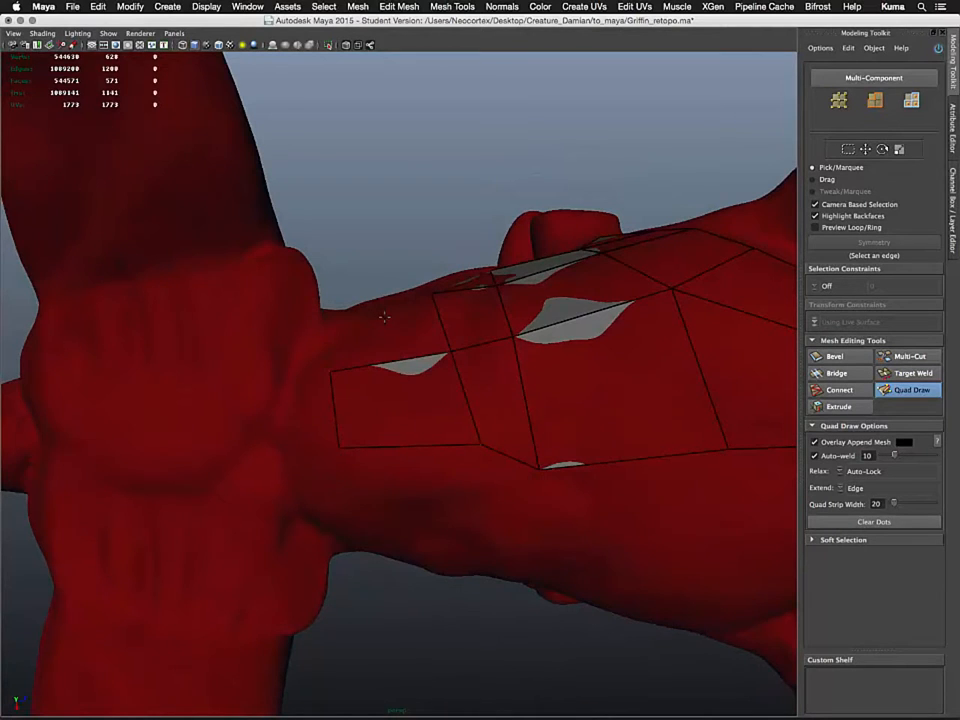
left_click_drag(384, 317, 377, 407, "alt")
left_click(388, 499, "shift")
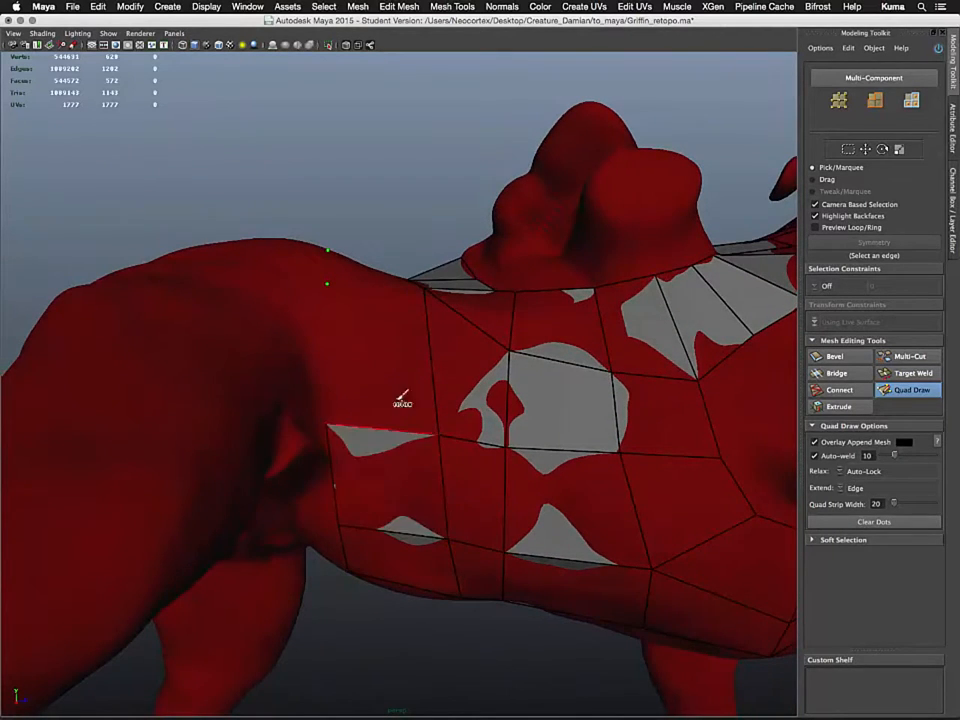
- Fill the remaining four quads of the new column, from the lower flank up to the back's midline
left_click(385, 360, "shift")
mouse_move(384, 423)
left_mouse_down("alt")
mouse_move(382, 477)
mouse_move(364, 349)
left_mouse_up("alt")
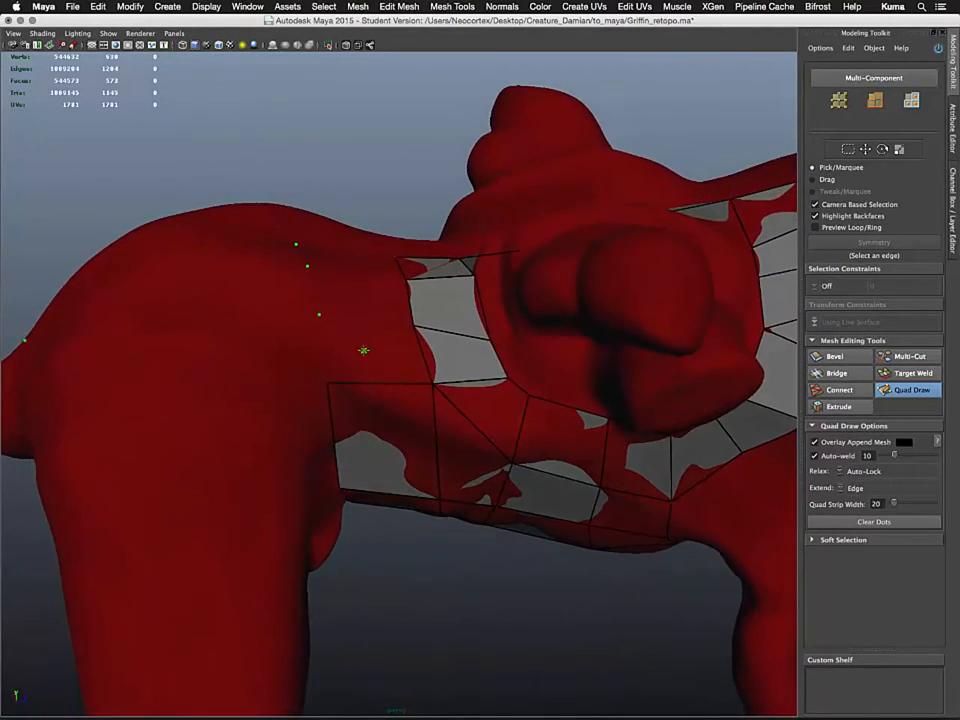
left_click(342, 287, "shift")
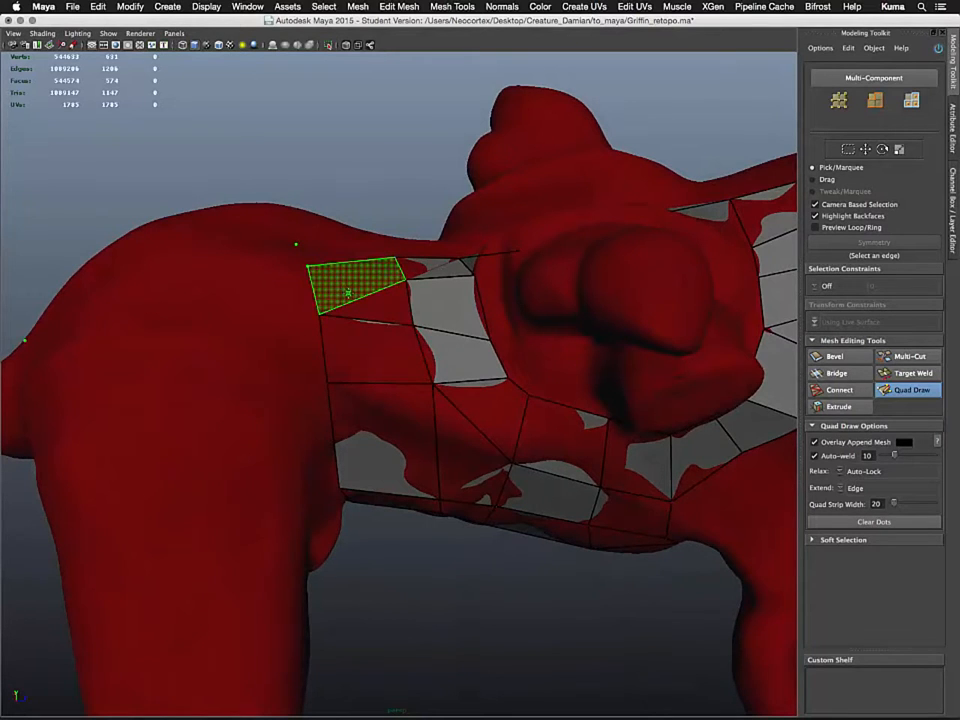
left_click(349, 308, "shift")
left_click_drag(296, 249, 336, 347, "alt")
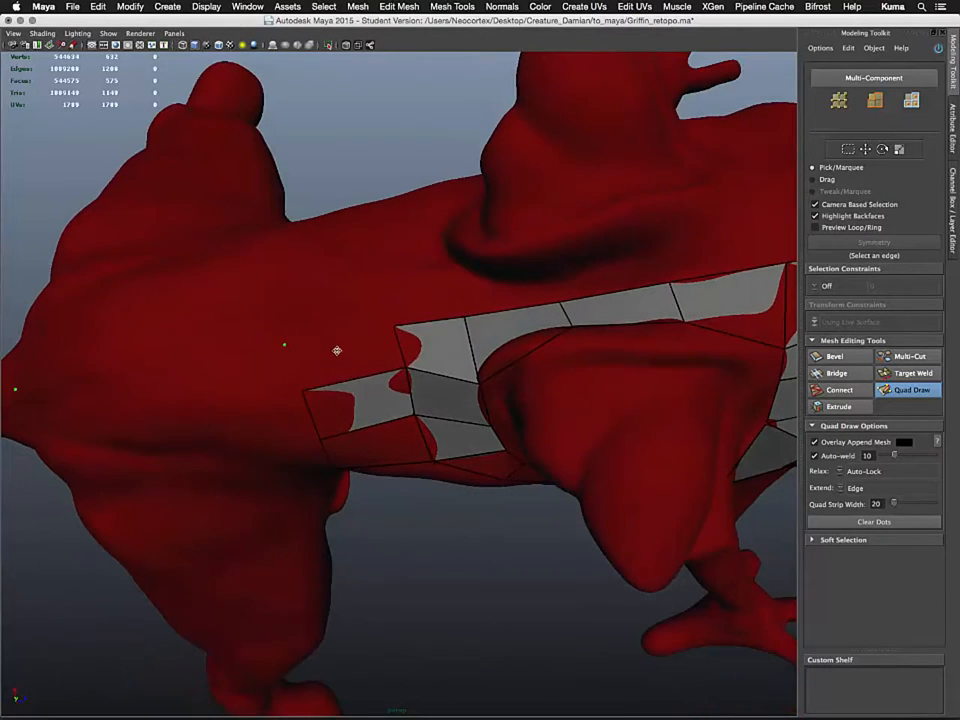
left_click(345, 352, "shift")
- Place four dots across the rump above the hind leg and fill three quads from the upper flank to the back's midline
left_click_drag(384, 445, 450, 457, "alt")
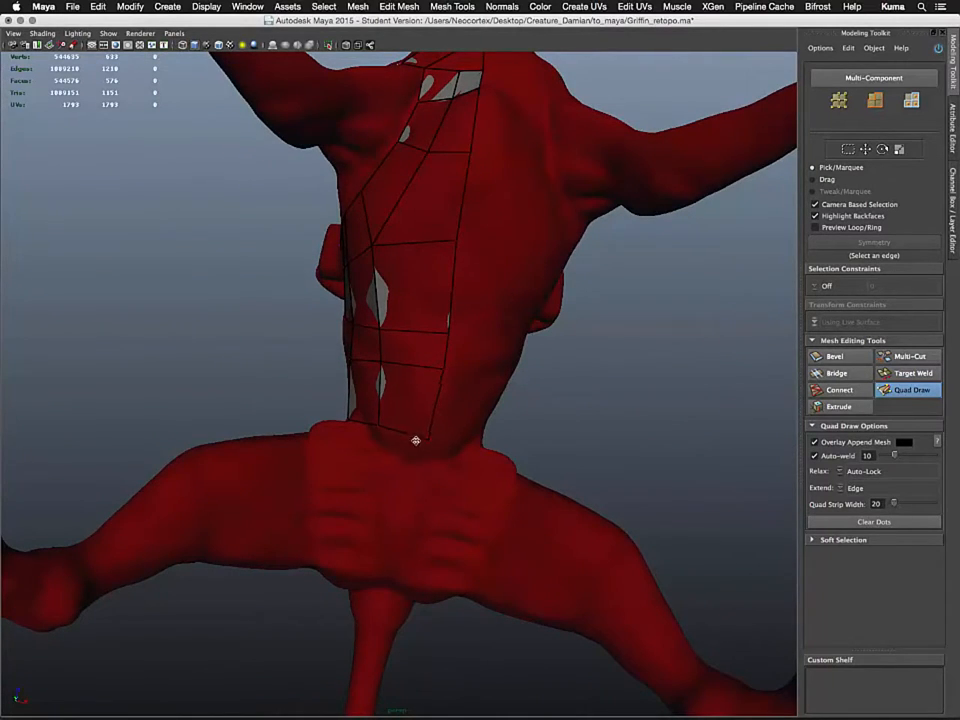
left_click_drag(416, 440, 528, 309, "alt")
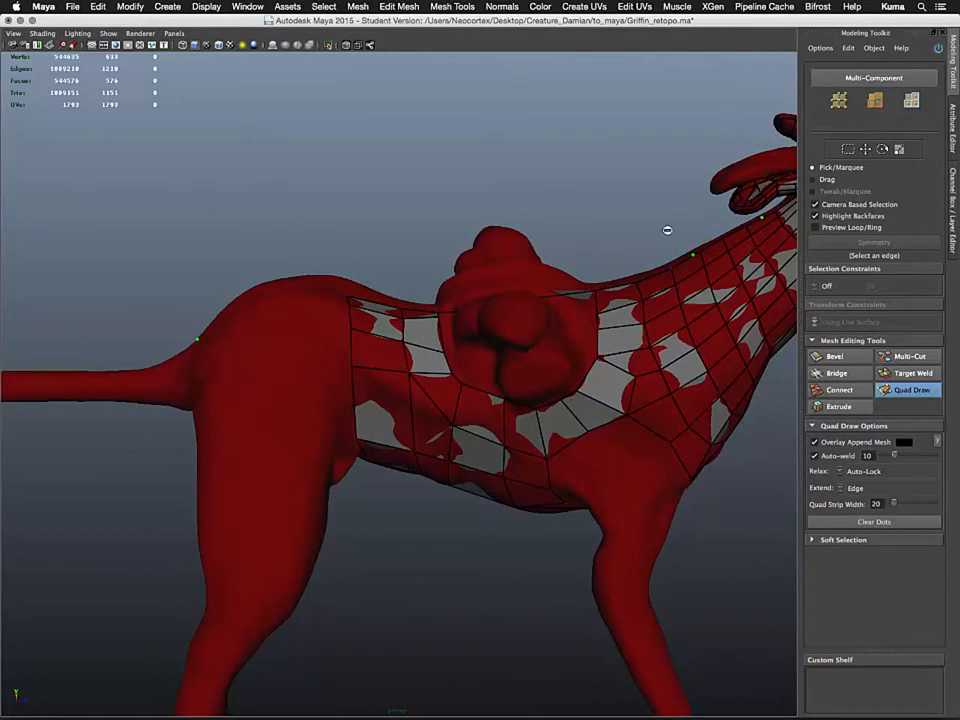
left_click_drag(397, 334, 435, 412, "alt")
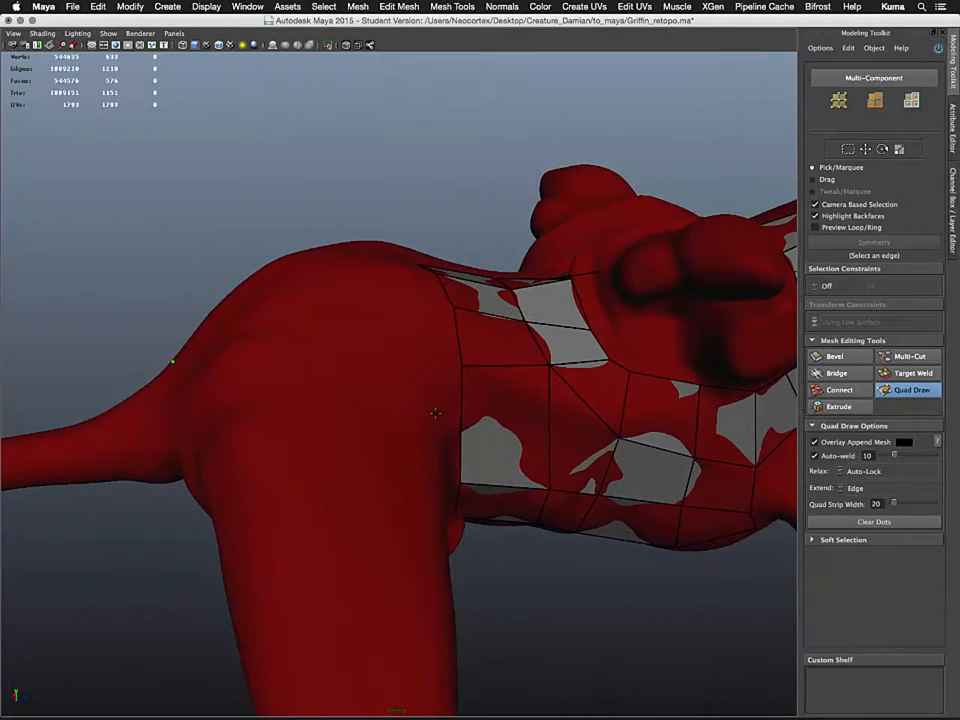
mouse_move(395, 354)
left_mouse_down("alt")
mouse_move(401, 365)
mouse_move(381, 383)
left_mouse_up("alt")
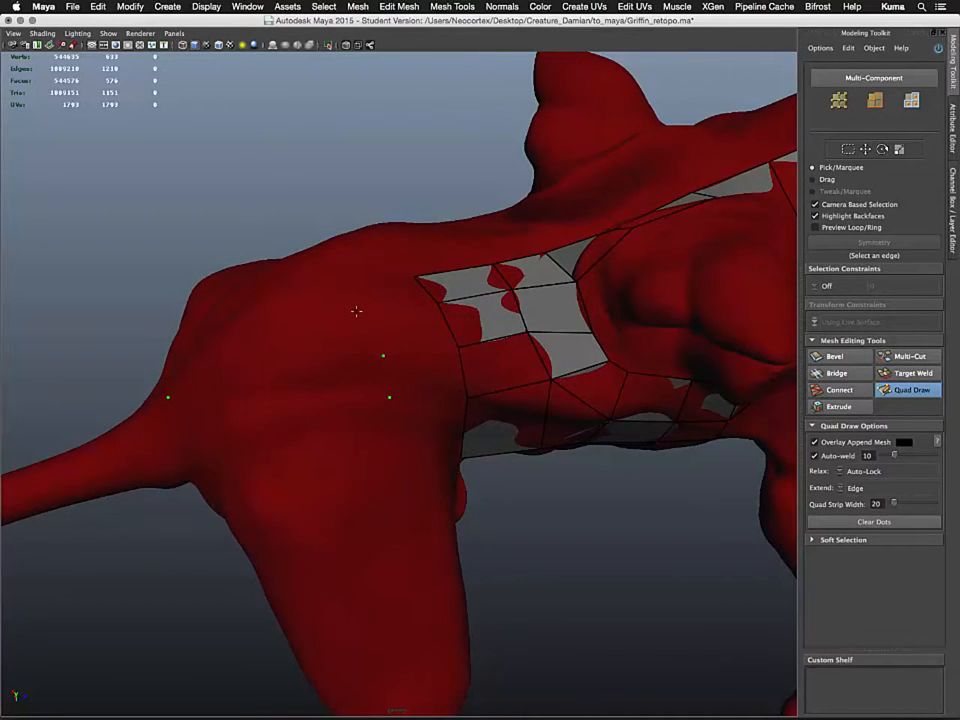
left_click_drag(356, 311, 451, 357, "alt")
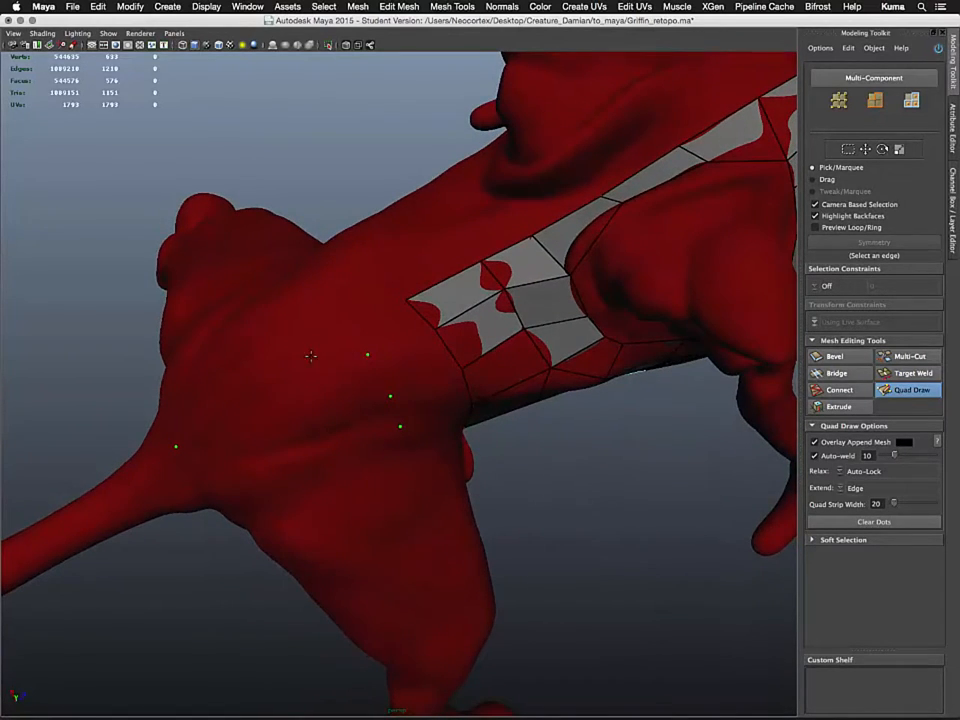
left_click_drag(311, 355, 351, 372, "alt")
left_click_drag(497, 461, 454, 422, "alt")
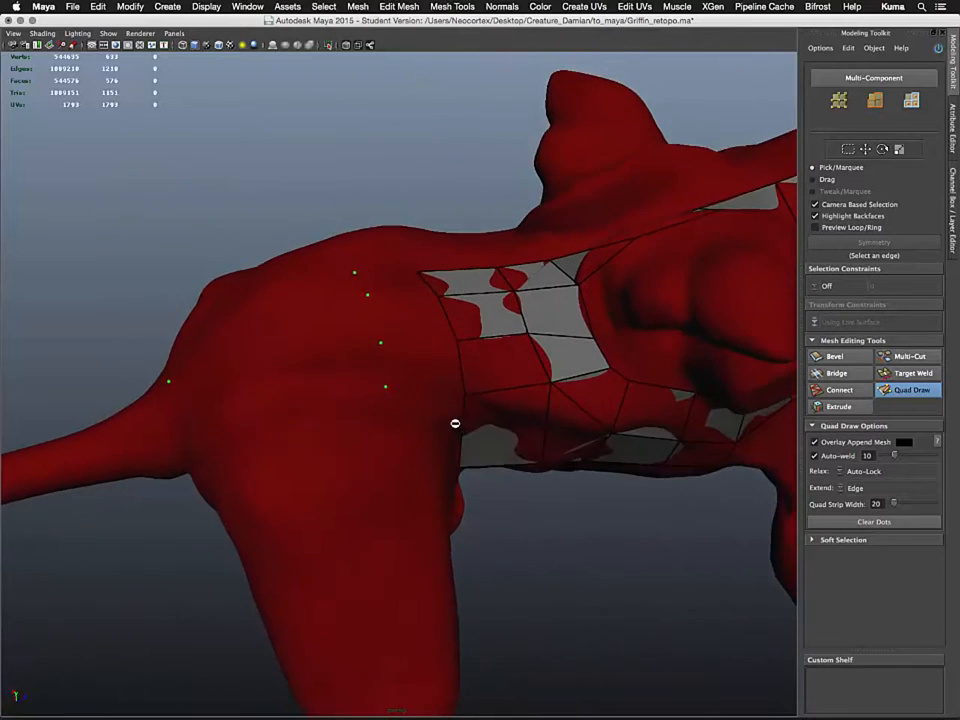
left_click(439, 371, "shift")
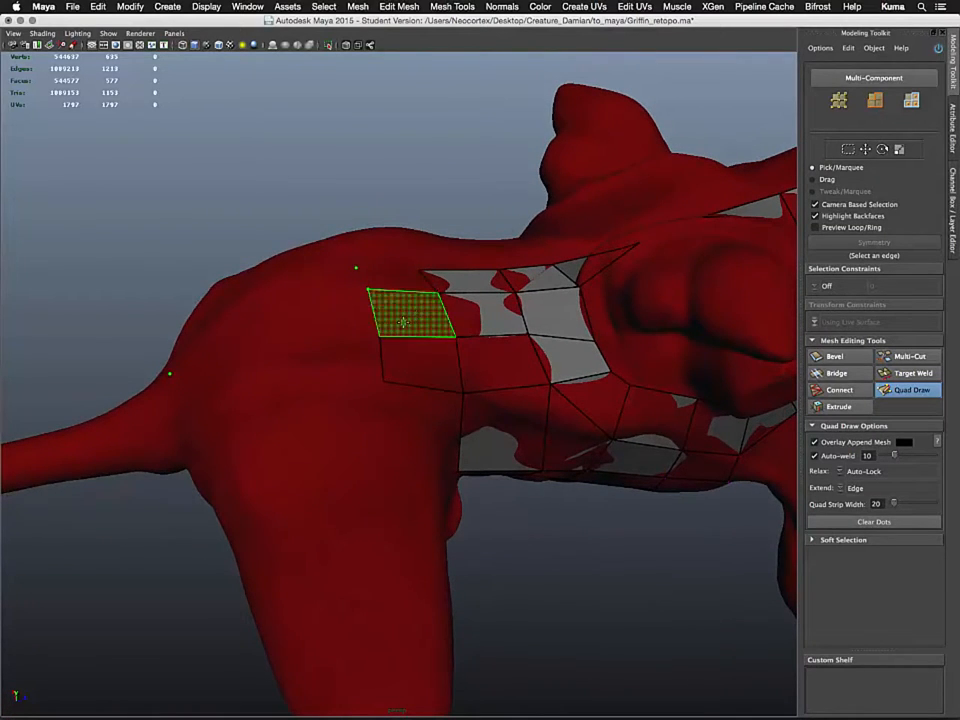
left_click_drag(403, 322, 402, 372, "alt")
left_click(406, 347, "shift")
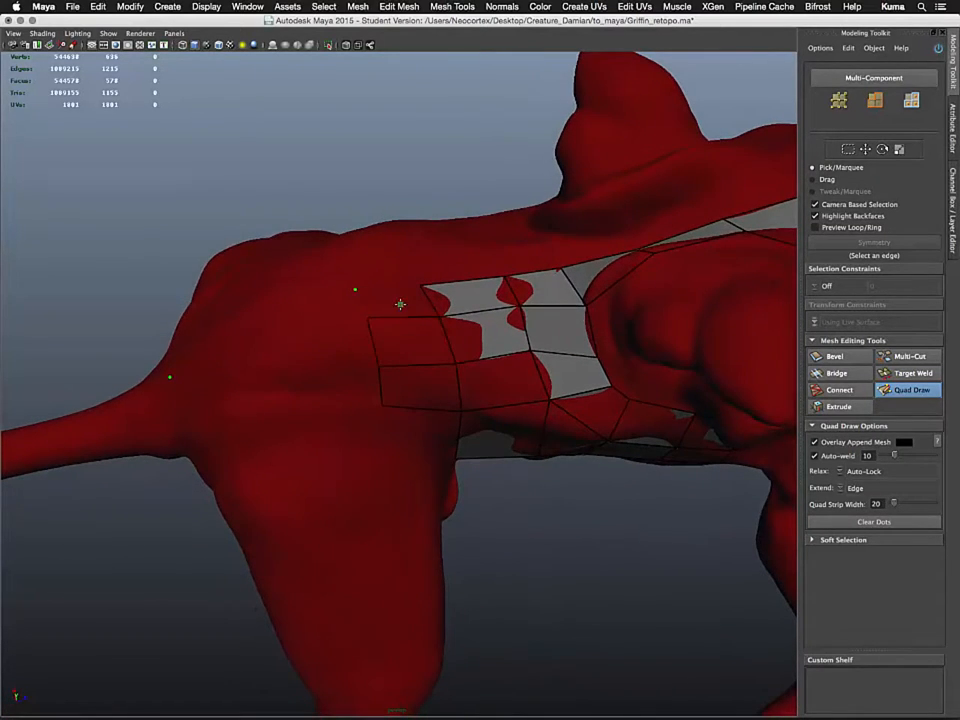
mouse_move(339, 343)
left_mouse_down("alt")
mouse_move(302, 426)
mouse_move(316, 396)
left_mouse_up("alt")
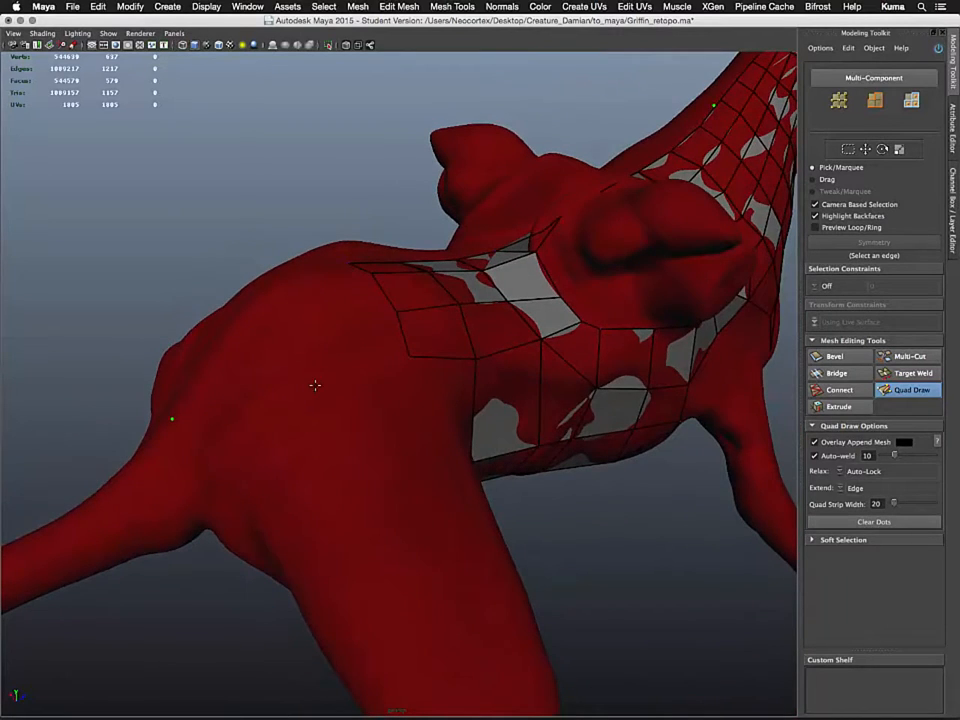
- Place dots on the hindquarters toward the tail base and fill three long quads extending the rump strip back to the midline
left_click_drag(258, 426, 321, 434, "alt")
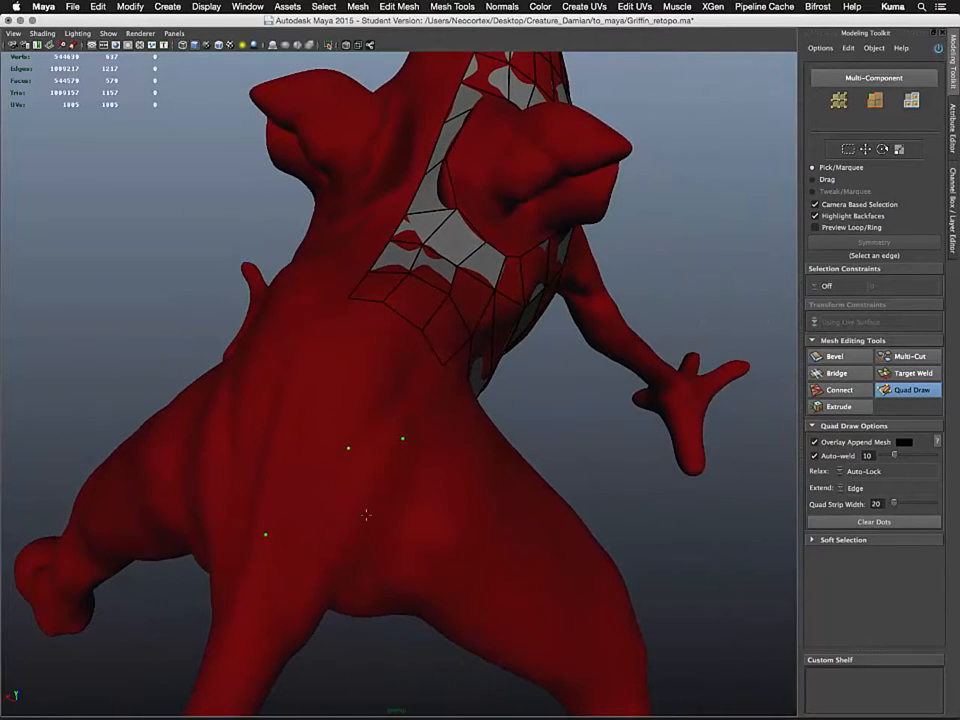
left_click_drag(366, 514, 350, 524, "alt")
left_click(372, 372, "shift")
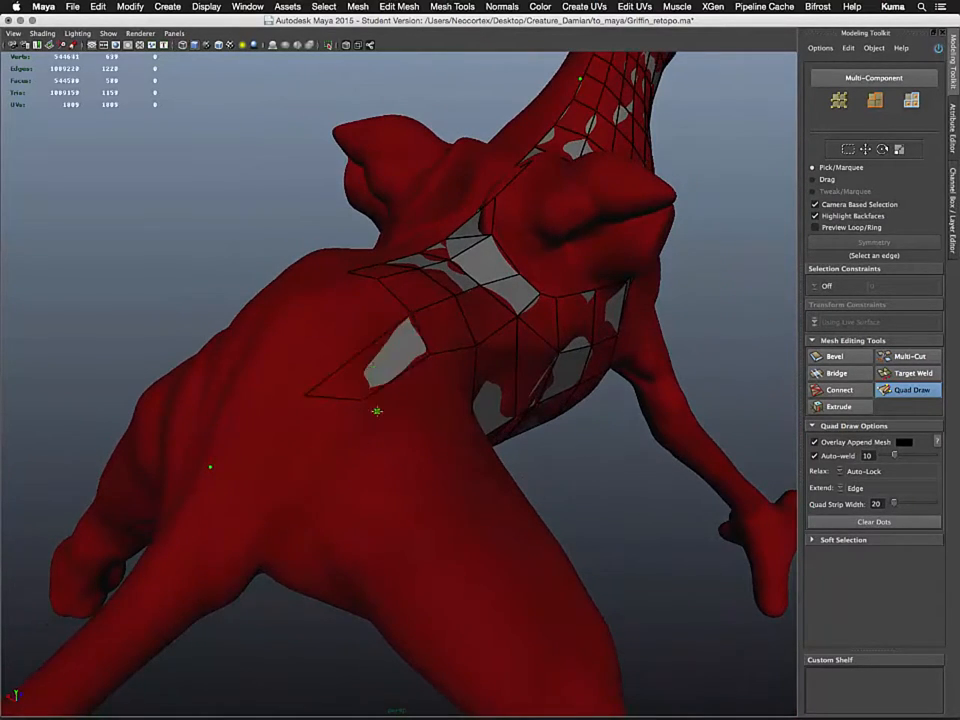
left_click_drag(377, 410, 484, 435, "alt")
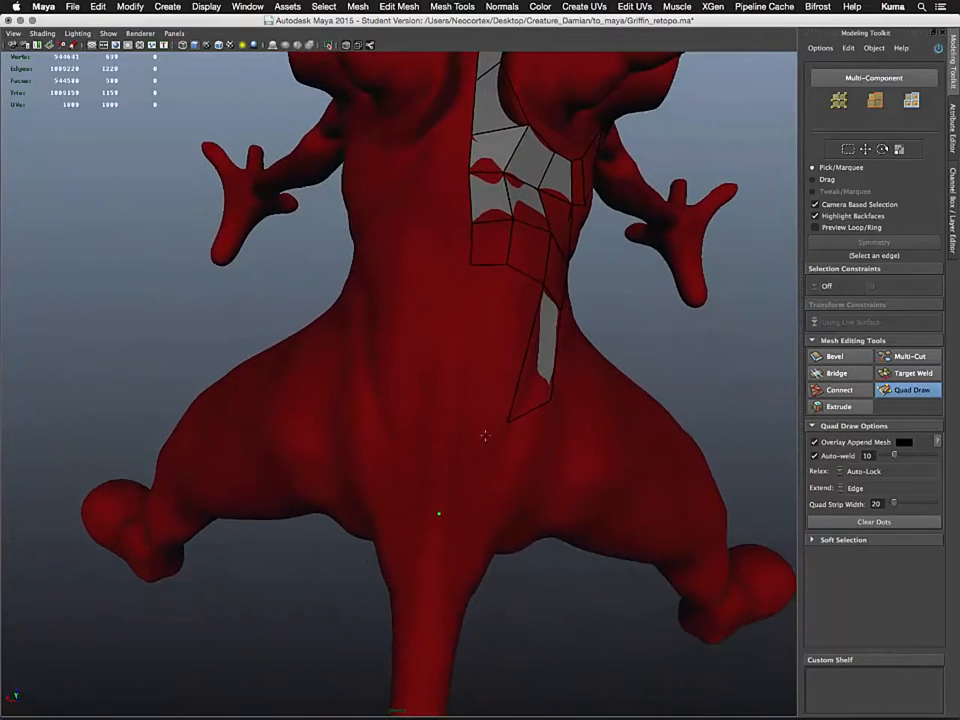
left_click(504, 367, "shift")
left_click(451, 416)
mouse_move(471, 339)
left_mouse_down("alt")
mouse_move(489, 542)
mouse_move(380, 527)
mouse_move(392, 478)
left_mouse_up("alt")
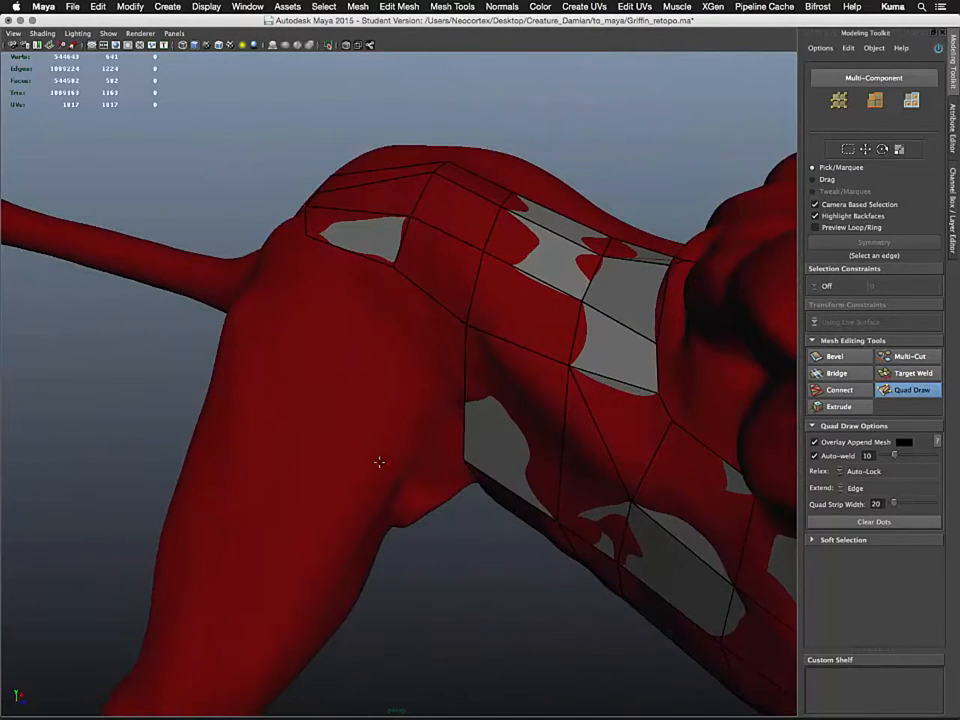
- Nudge the mesh vertex at the upper front of the hind leg slightly toward the tail
left_click_drag(392, 358, 427, 358, "alt")
middle_click_drag(427, 358, 390, 430, "alt")
left_click_drag(478, 337, 461, 342)
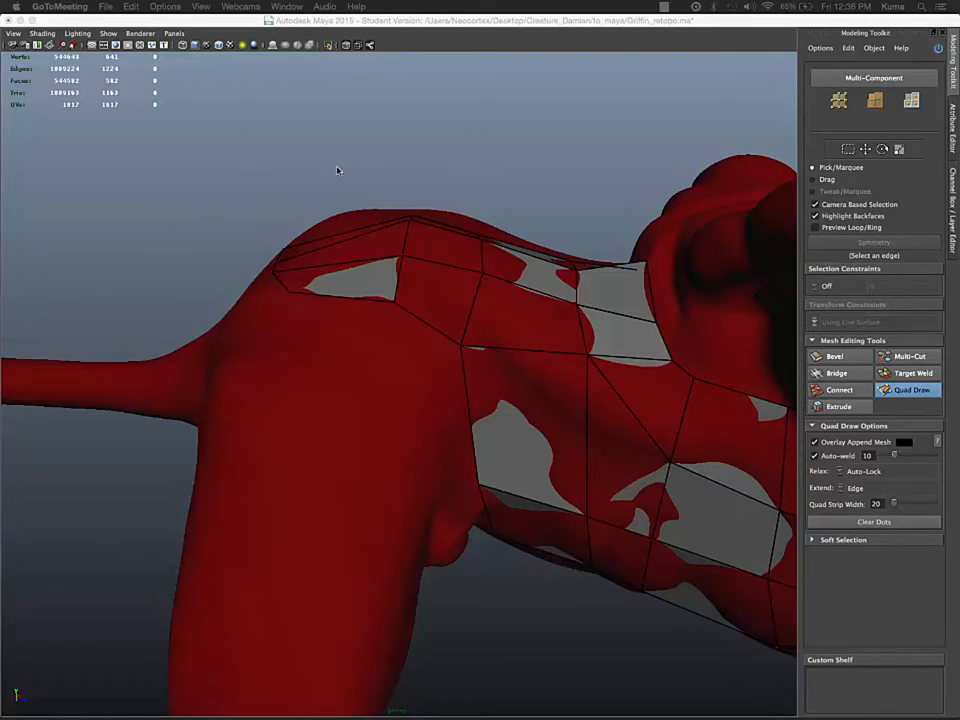
left_click(326, 341)
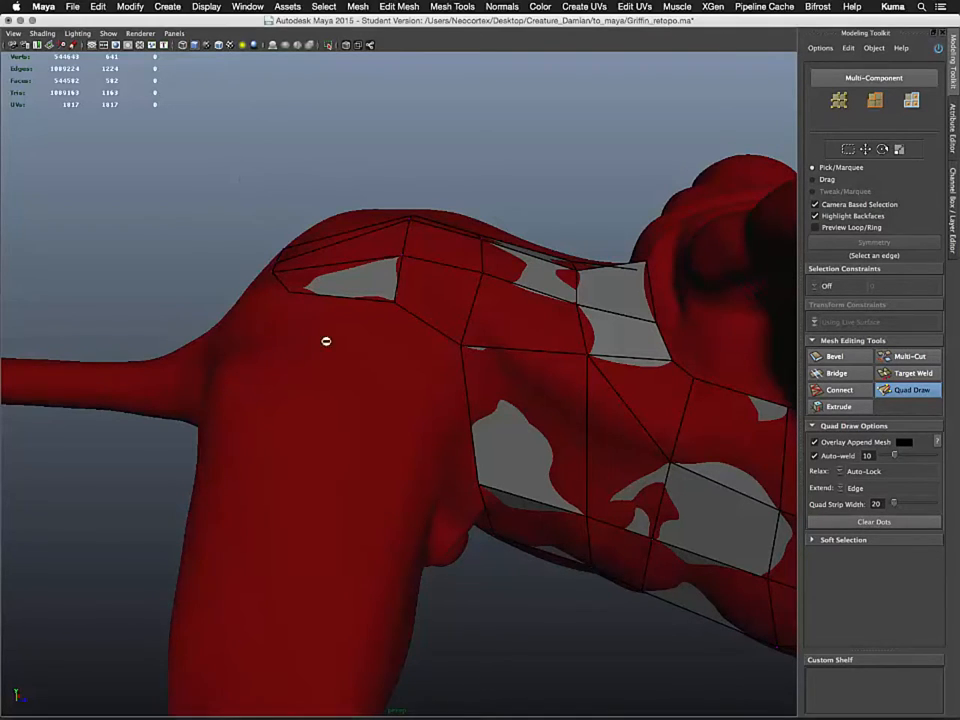
- Place a row of four dots above the tail base and fill three long quads down from the rump strip
left_click_drag(326, 341, 418, 356, "alt")
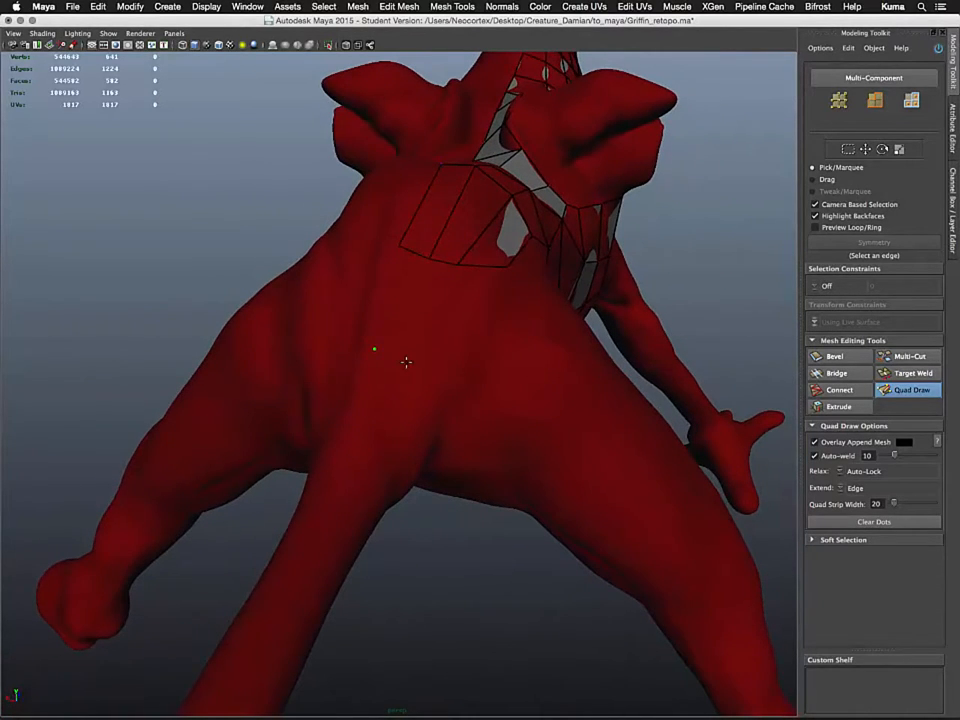
left_click(406, 362)
left_click(434, 388)
left_click(477, 407)
left_click(471, 343, "shift")
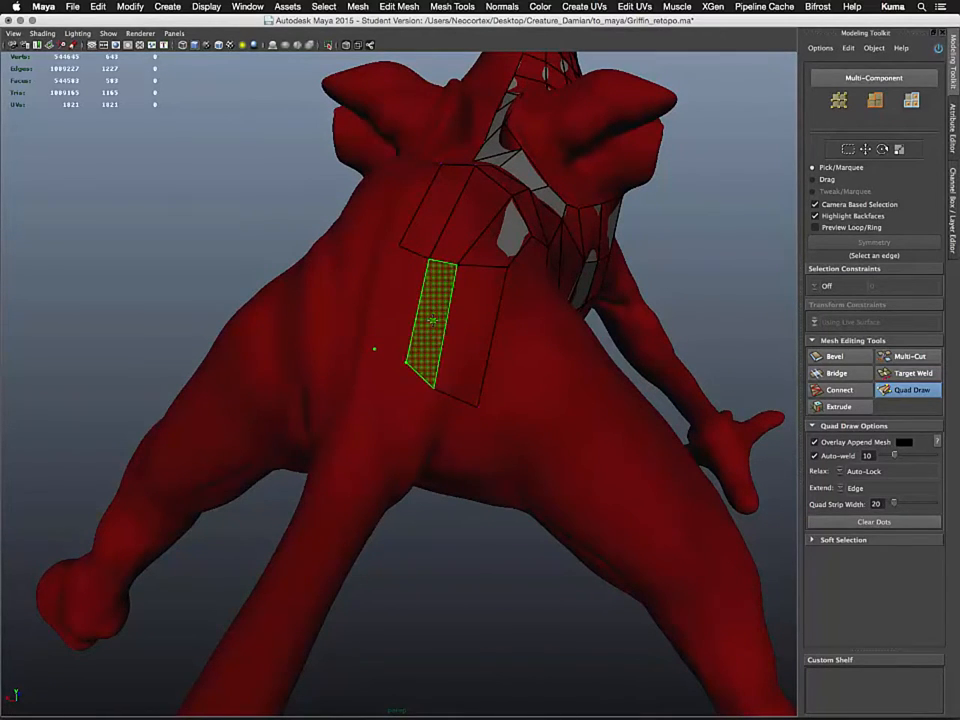
left_click(429, 318, "shift")
left_click(411, 304, "shift")
left_click_drag(540, 390, 456, 388, "alt")
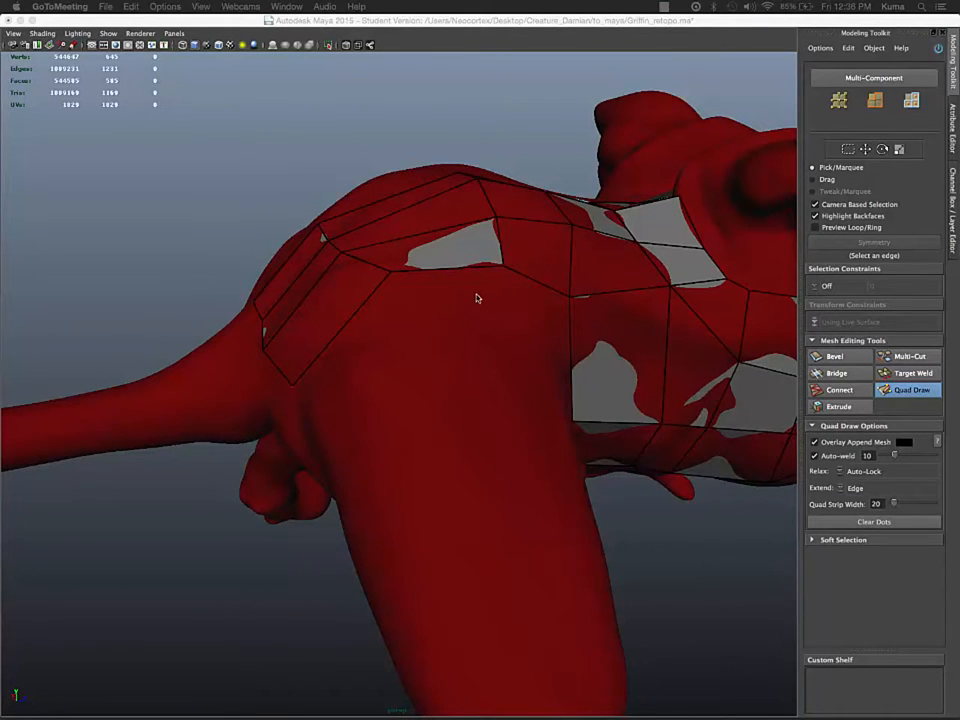
- Reposition the outer lower vertex of the rump strip beside the tail base
mouse_move(469, 332)
left_mouse_down("alt")
mouse_move(546, 279)
mouse_move(553, 259)
mouse_move(542, 236)
mouse_move(535, 240)
left_mouse_up("alt")
left_click_drag(405, 284, 392, 306, "alt")
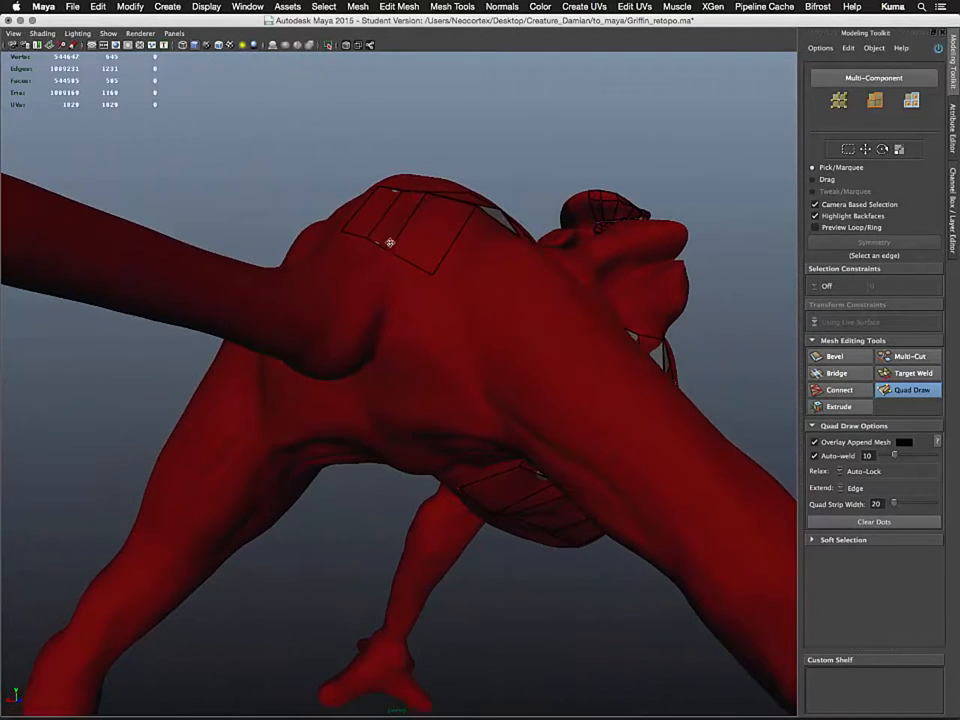
middle_click_drag(344, 322, 324, 372, "alt")
mouse_move(324, 372)
left_mouse_down("alt")
mouse_move(364, 407)
mouse_move(369, 321)
left_mouse_up("alt")
left_click_drag(386, 480, 403, 401, "alt")
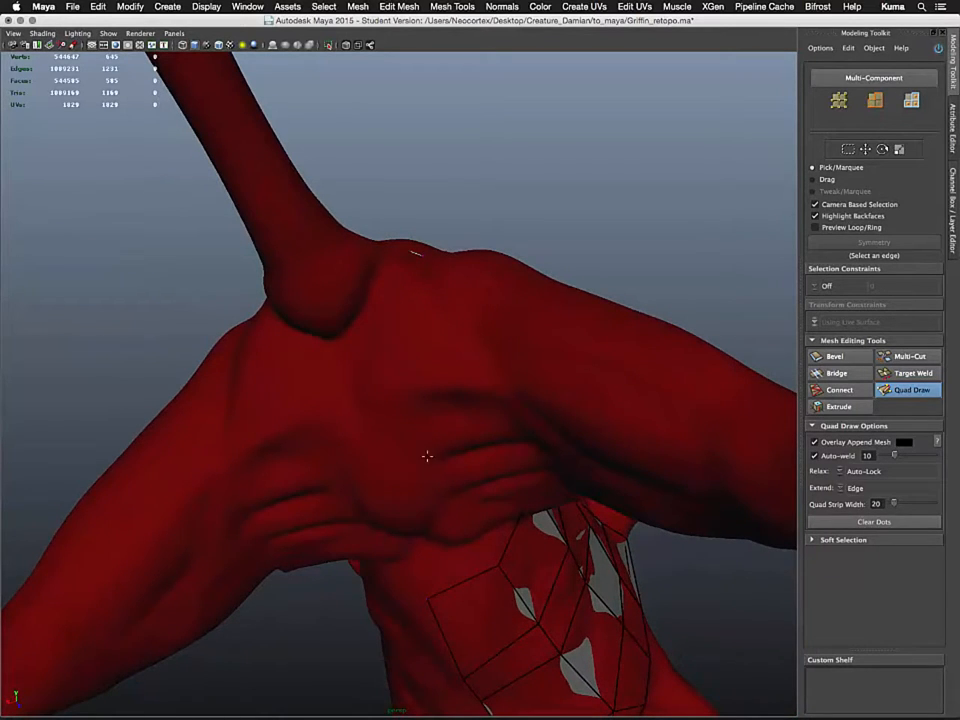
mouse_move(426, 454)
left_mouse_down("alt")
mouse_move(410, 445)
mouse_move(383, 451)
mouse_move(350, 480)
left_mouse_up("alt")
mouse_move(358, 395)
left_mouse_down()
mouse_move(364, 420)
mouse_move(408, 422)
left_mouse_up()
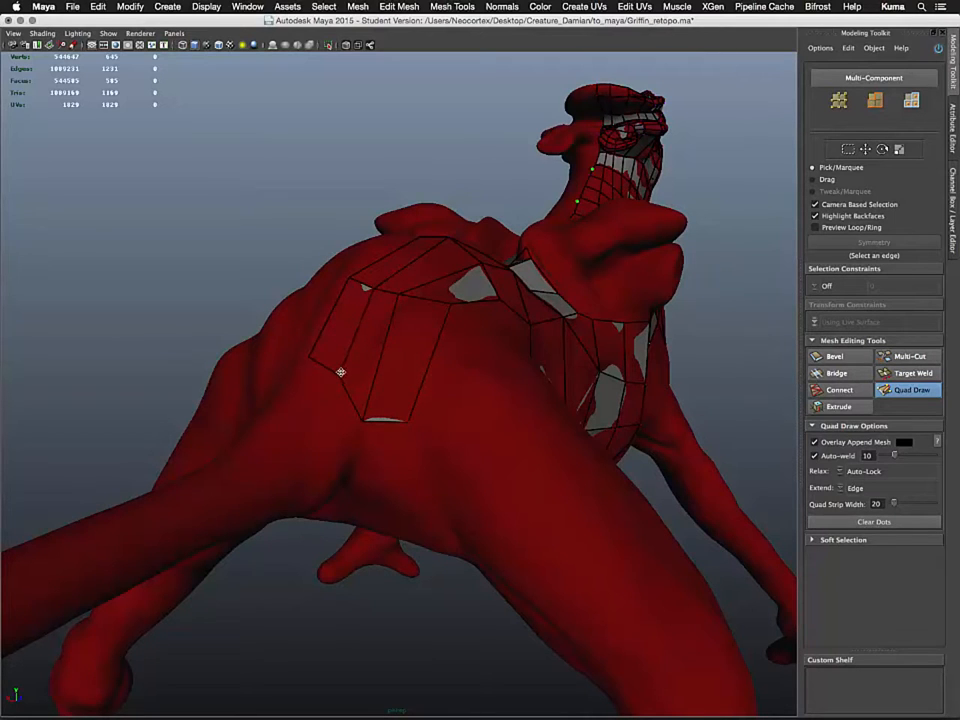
- Place dots on the underside between the hind legs and fill two quads extending the rear edge of the belly mesh
mouse_move(292, 329)
left_mouse_down("alt")
mouse_move(399, 402)
mouse_move(328, 262)
mouse_move(428, 507)
mouse_move(422, 476)
mouse_move(445, 474)
left_mouse_up("alt")
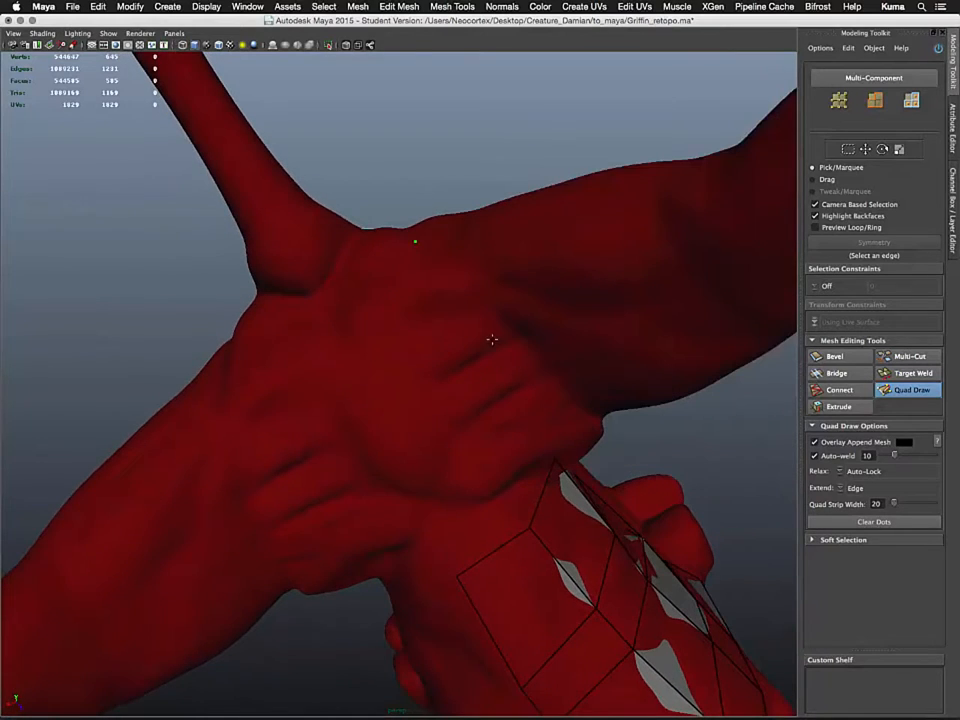
left_click(484, 470)
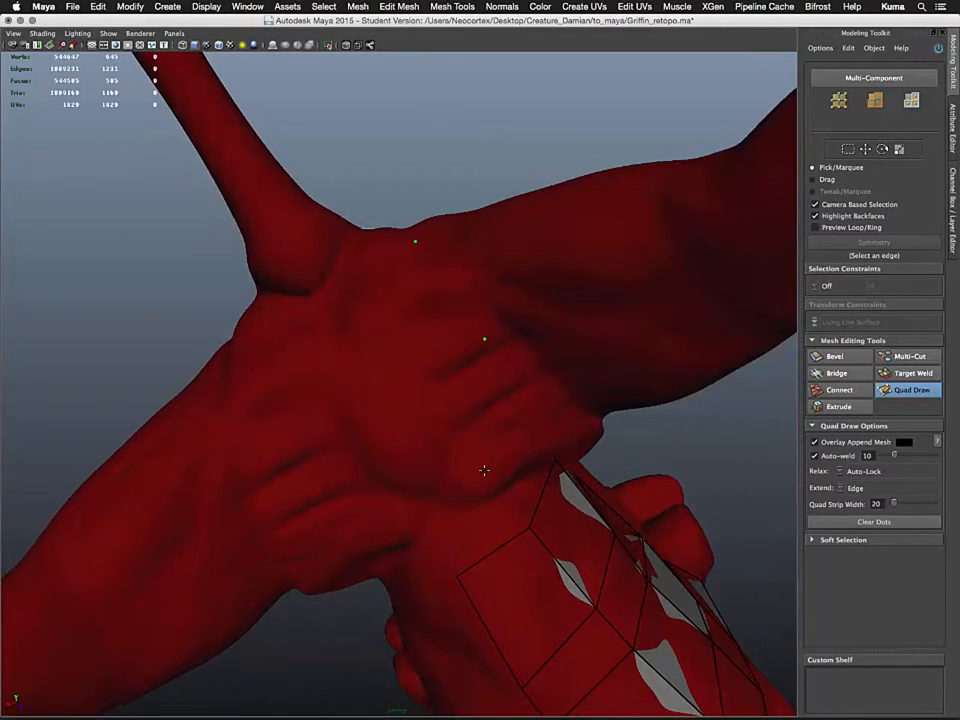
left_click(425, 500)
left_click(482, 508, "shift")
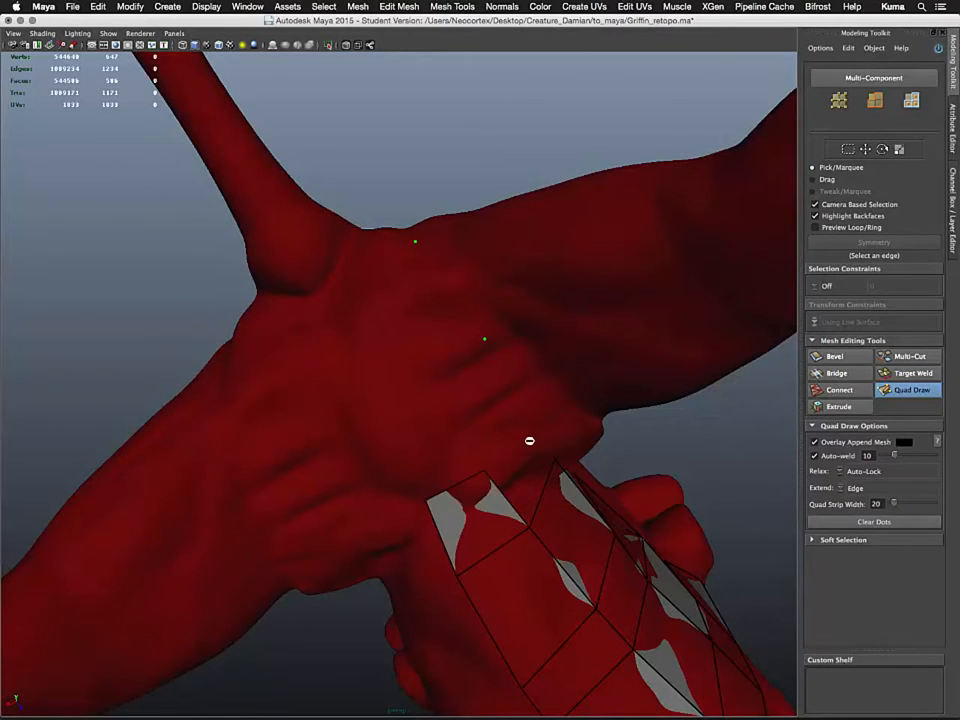
left_click_drag(529, 441, 501, 367, "alt")
left_click(440, 358)
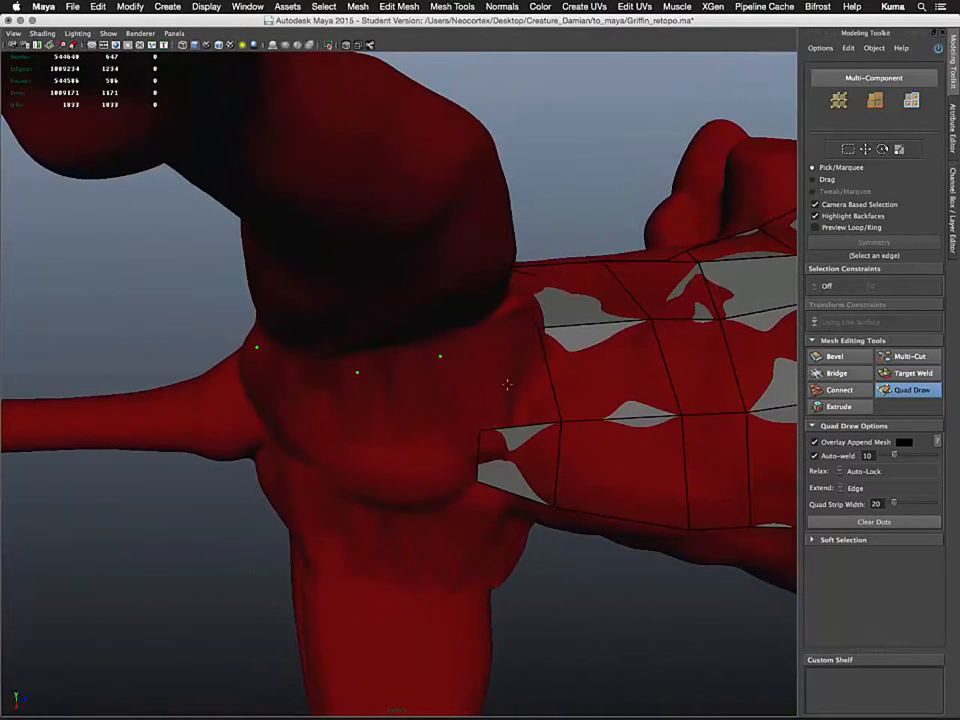
left_click(504, 404, "shift")
- Place two more dots on the groin toward the tail and fill two quads behind the new belly quads
left_click_drag(514, 396, 387, 314, "alt")
left_click(437, 420, "shift")
left_click(390, 340)
left_click(369, 403)
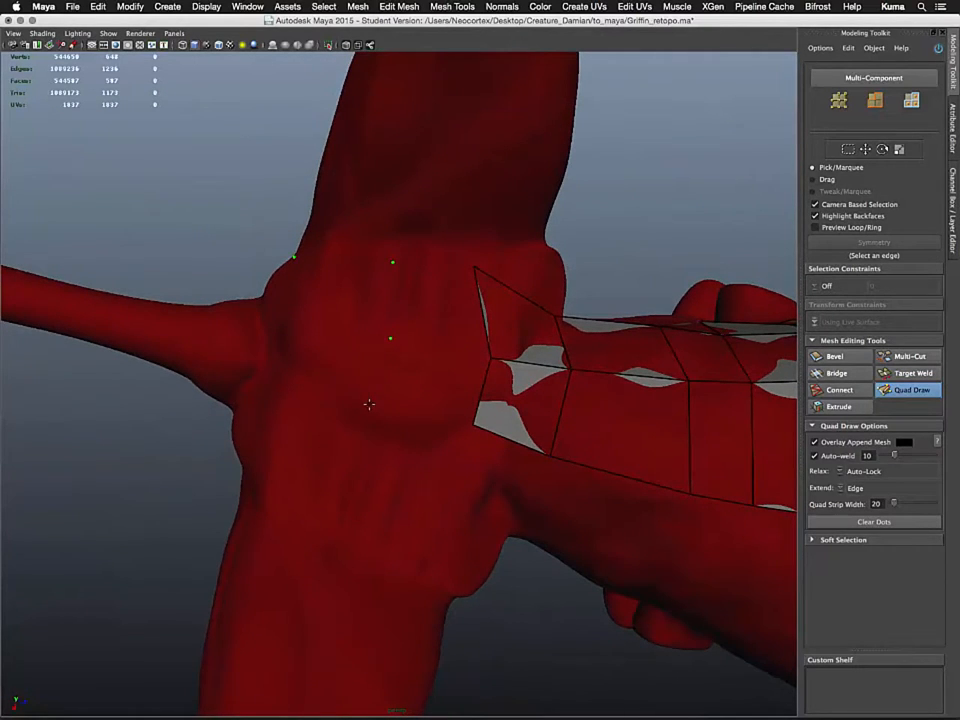
left_click(438, 384, "shift")
- Add a dot beneath the tail and fill three quads joining the groin mesh to the rump strip
left_click_drag(193, 354, 401, 403, "alt")
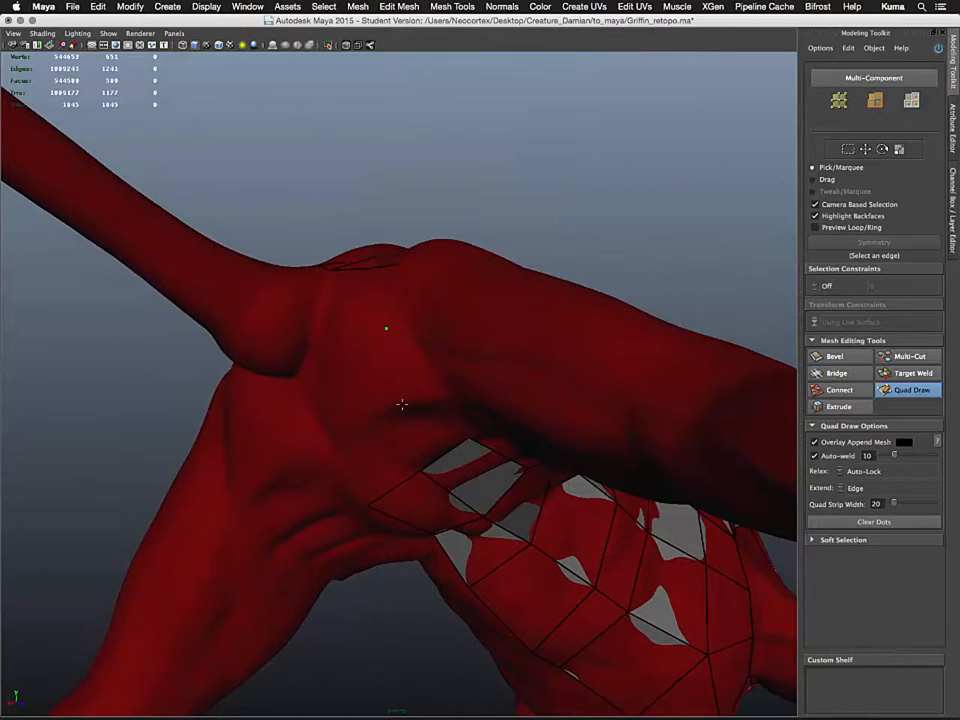
left_click(327, 355)
left_click(407, 400, "shift")
left_click_drag(360, 347, 376, 408, "alt")
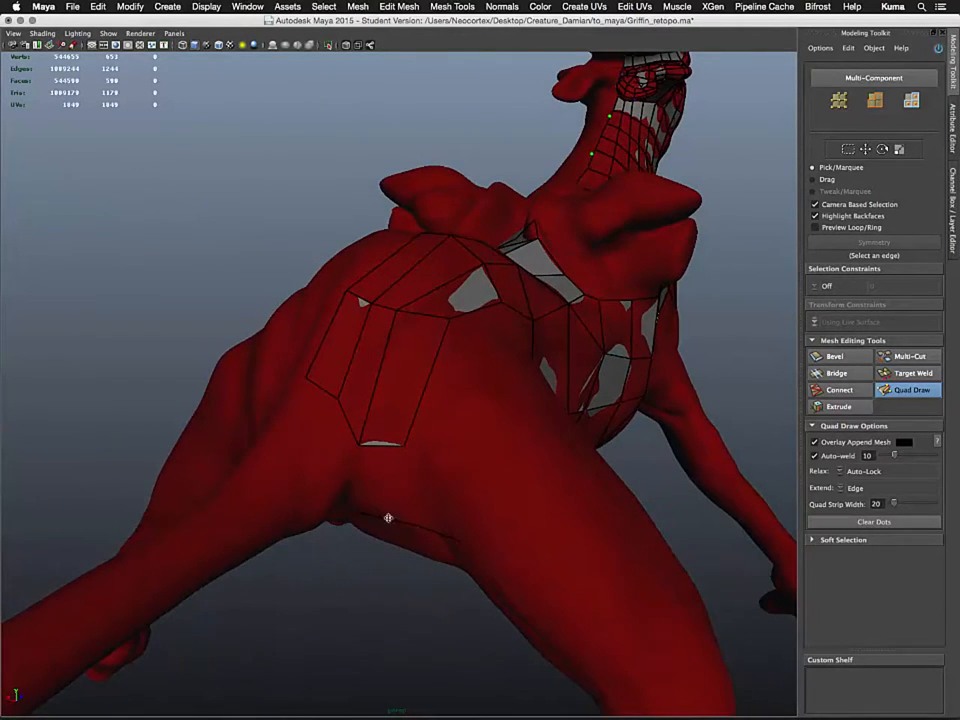
left_click_drag(388, 519, 377, 364, "alt")
left_click(403, 403, "shift")
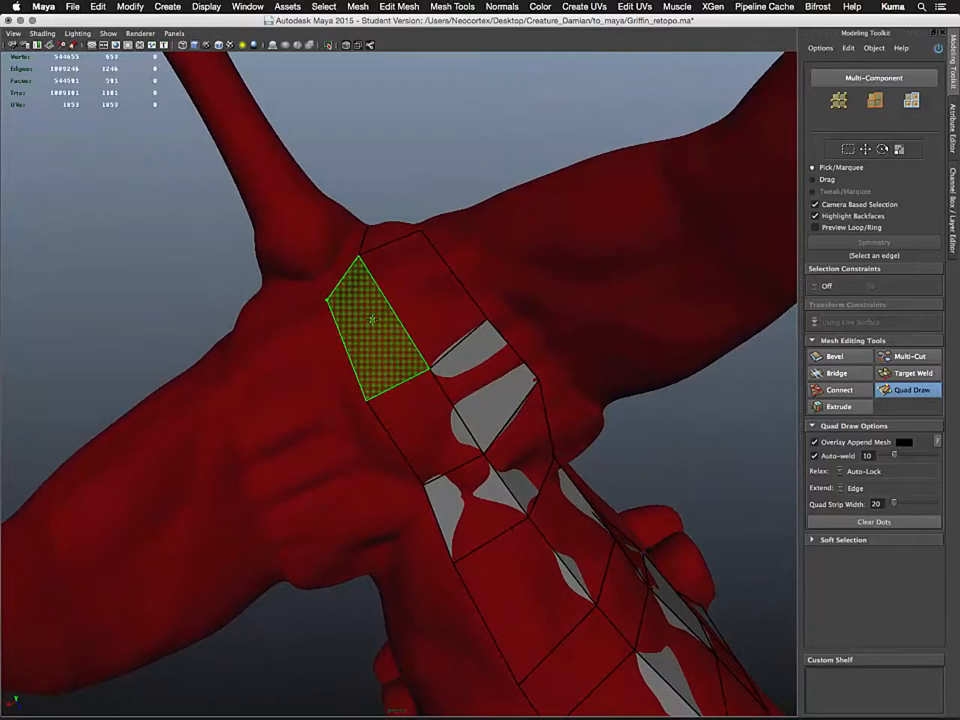
left_click(371, 321, "shift")
left_click_drag(499, 464, 442, 417, "alt")
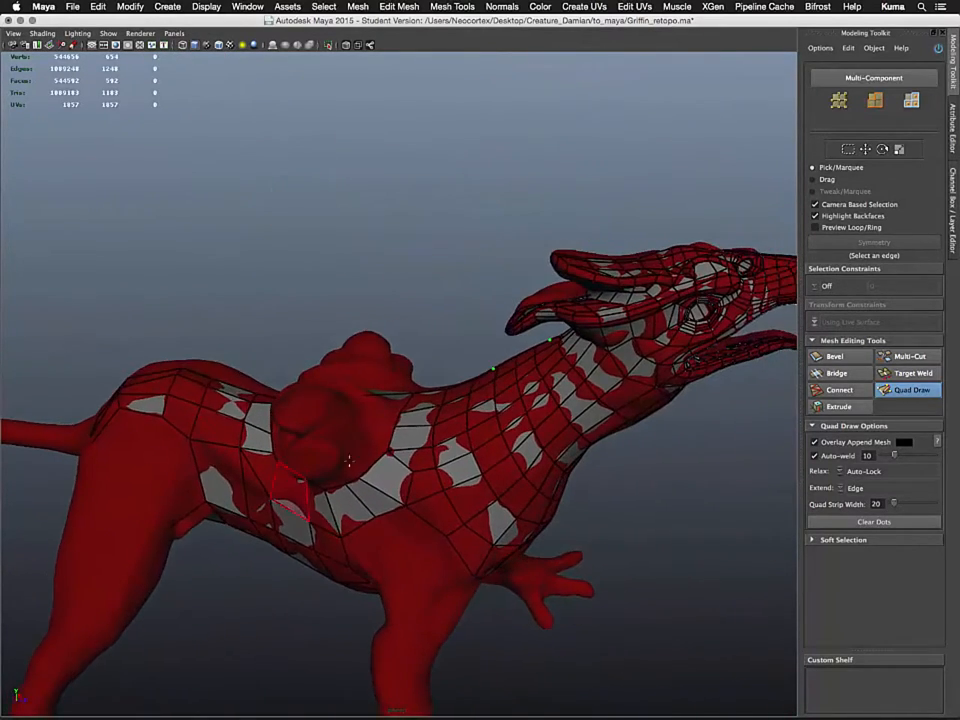
- Leave Quad Draw for object mode and select the whole retopology mesh polySurface1
right_click_drag(442, 417, 474, 404)
left_click(448, 461)
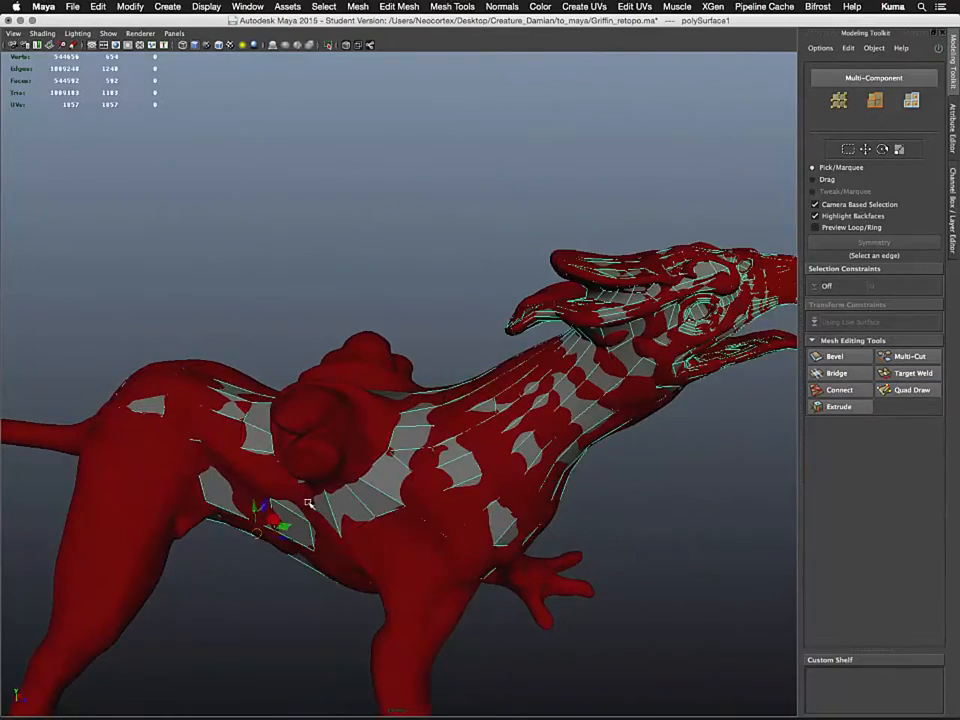
mouse_move(306, 501)
left_mouse_down("alt")
mouse_move(349, 454)
mouse_move(349, 416)
mouse_move(337, 499)
left_mouse_up("alt")
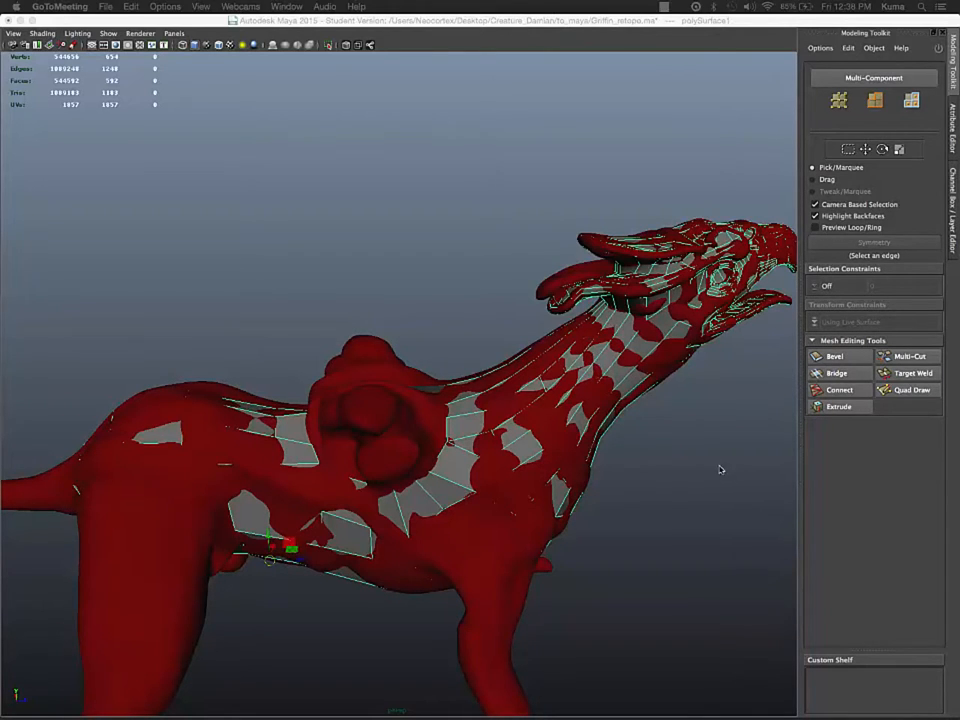
left_click(862, 516)
middle_click_drag(724, 430, 634, 488, "alt")
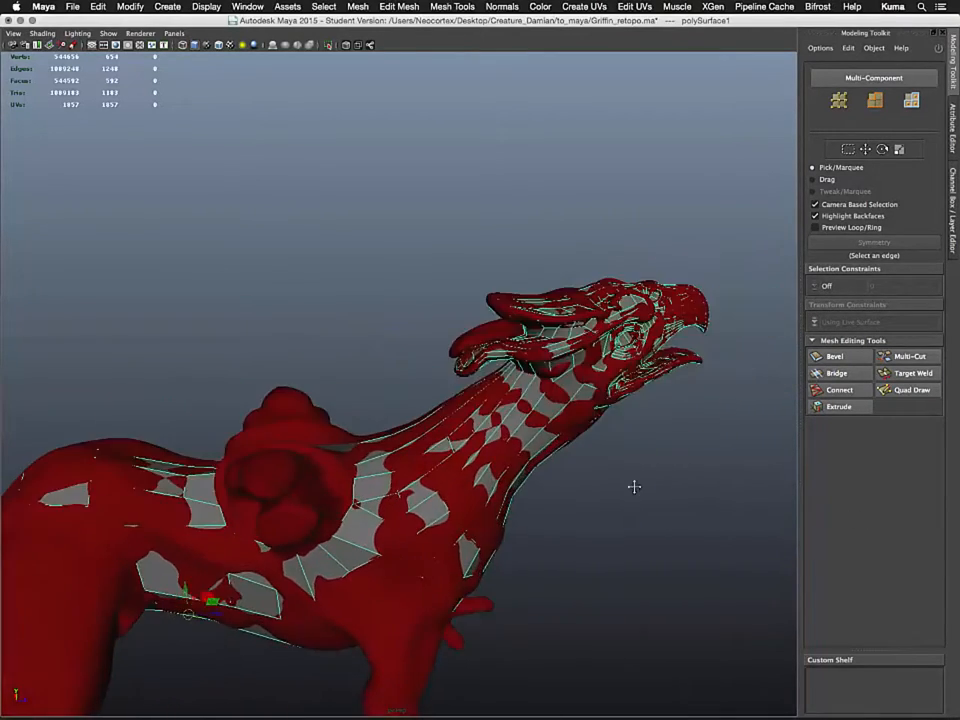
left_click(636, 490)
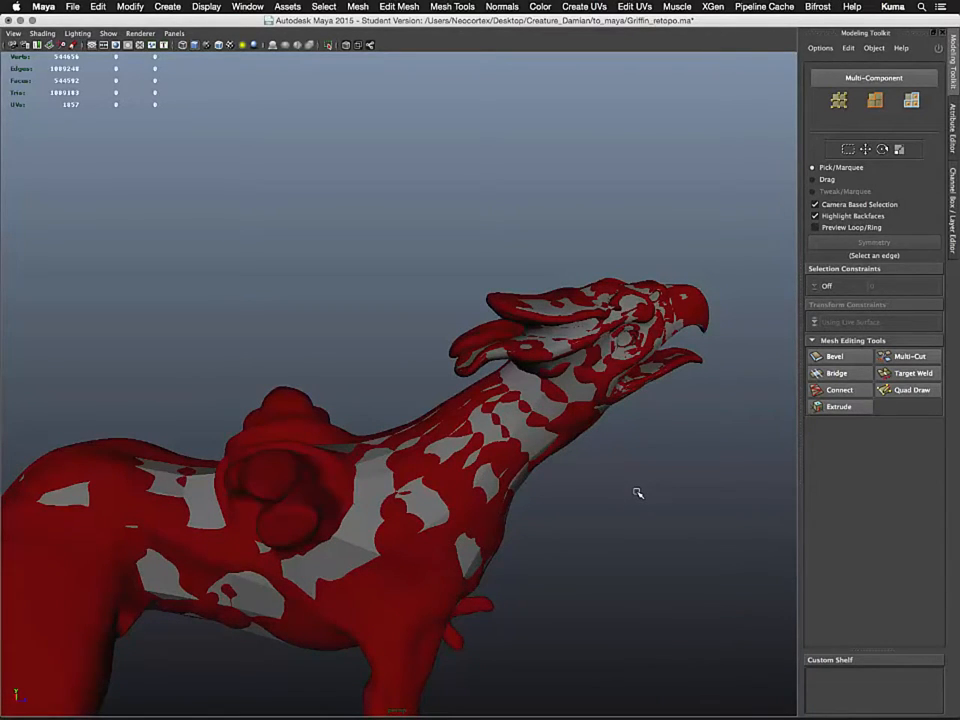
left_click(580, 392)
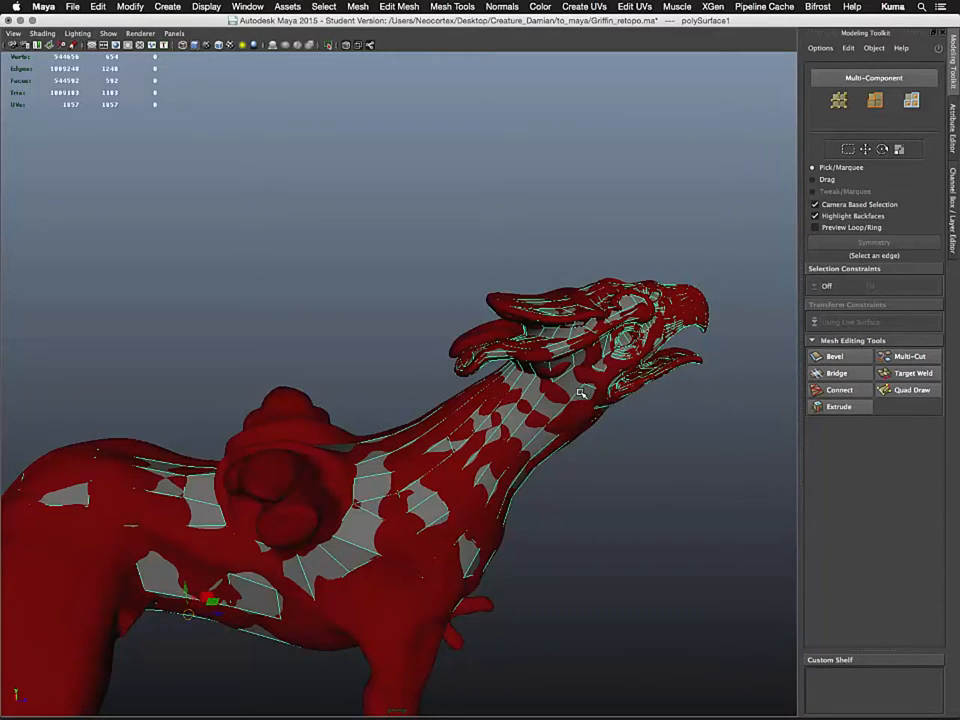
key("super+Tab")
key("super+Tab")
key("super+Tab")
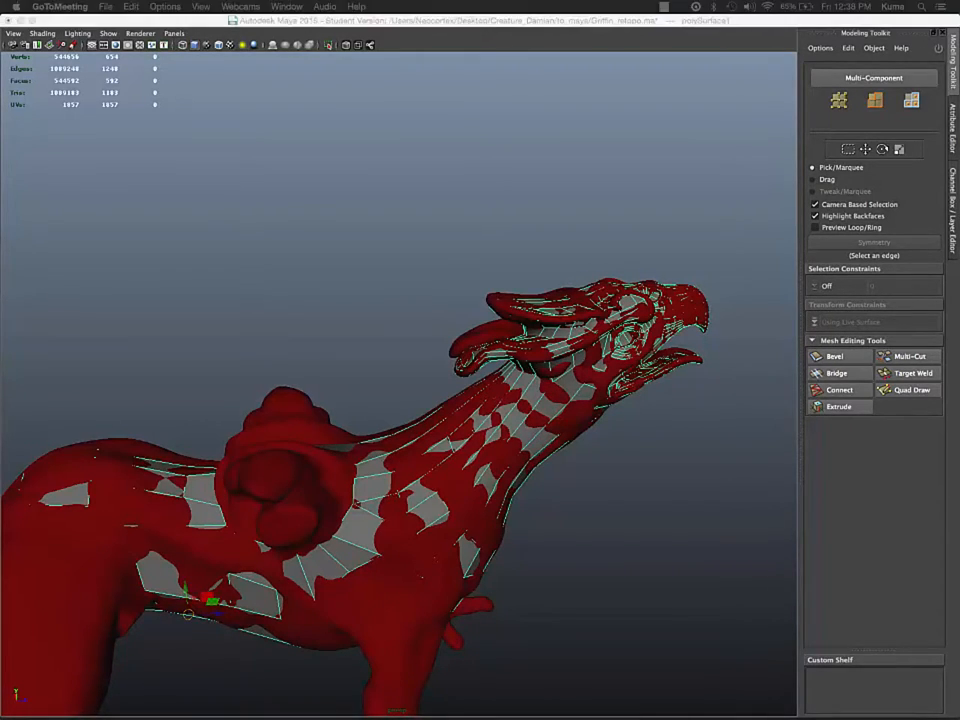